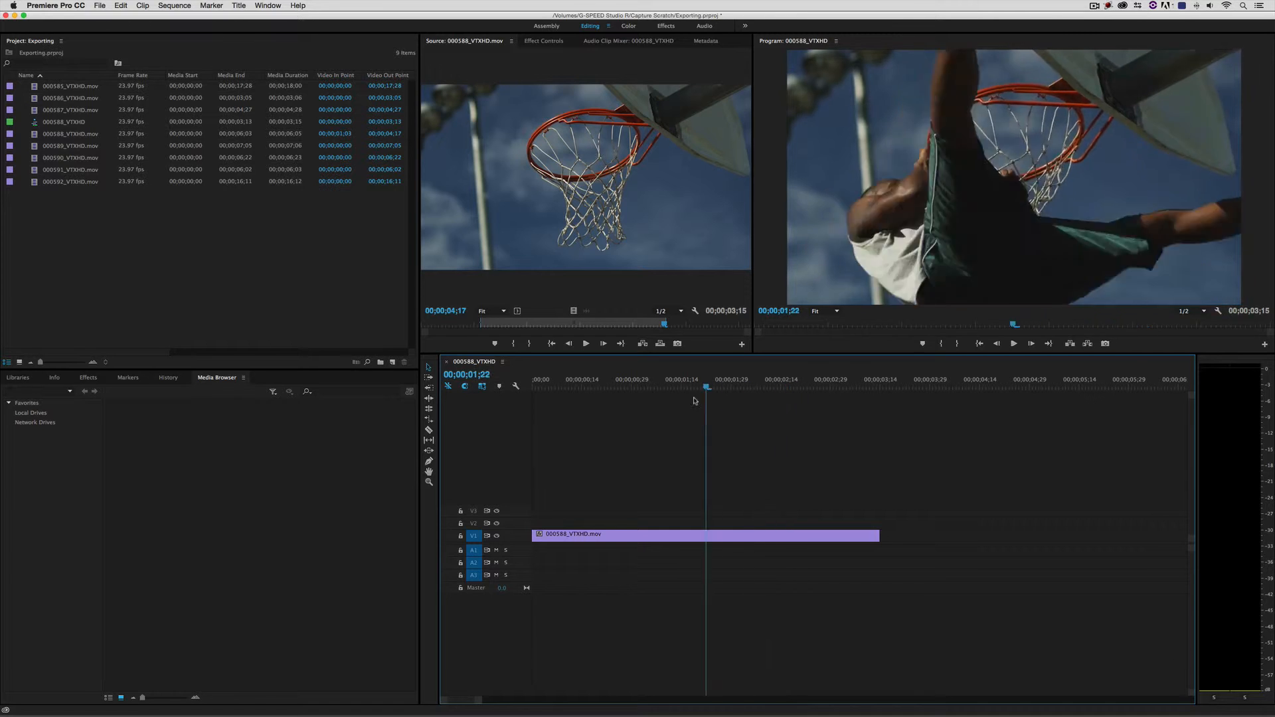
Replace the 000588_VTXHD.mov clip in the sequence with an After Effects composition, saving the project as Basketball Player on the Desktop.
drag(834, 430, 580, 540)
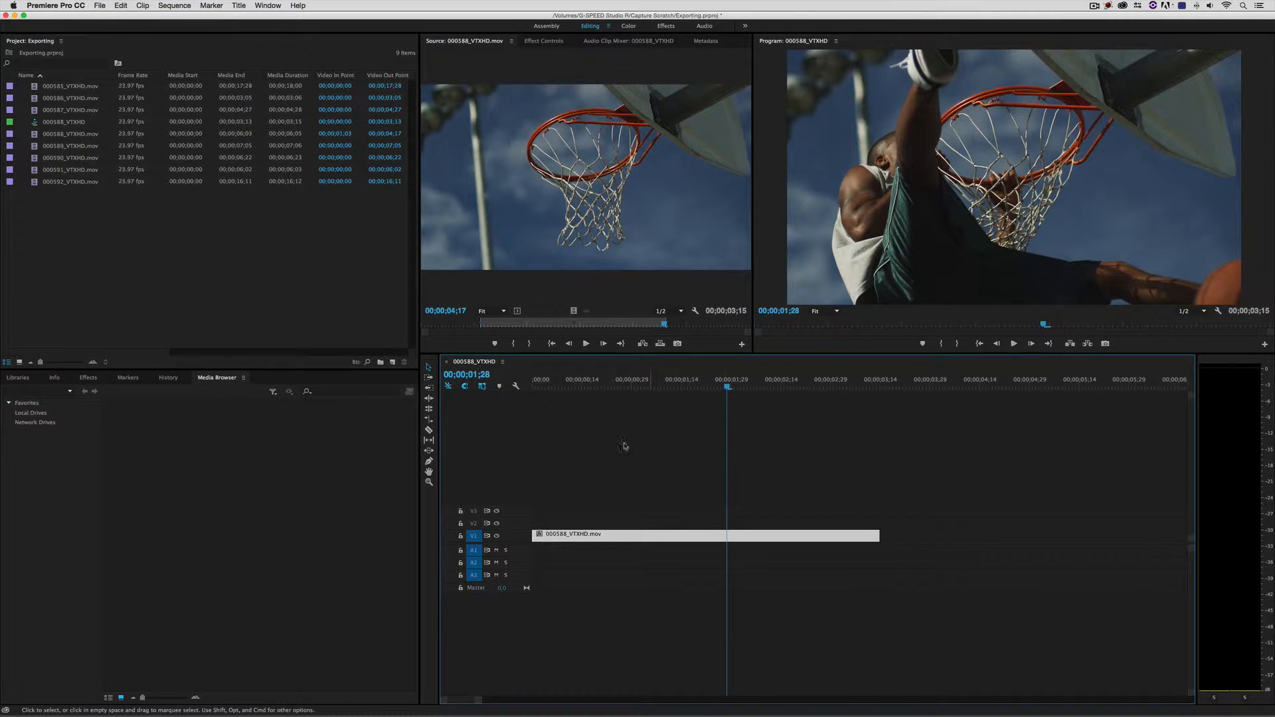
right_click(695, 536)
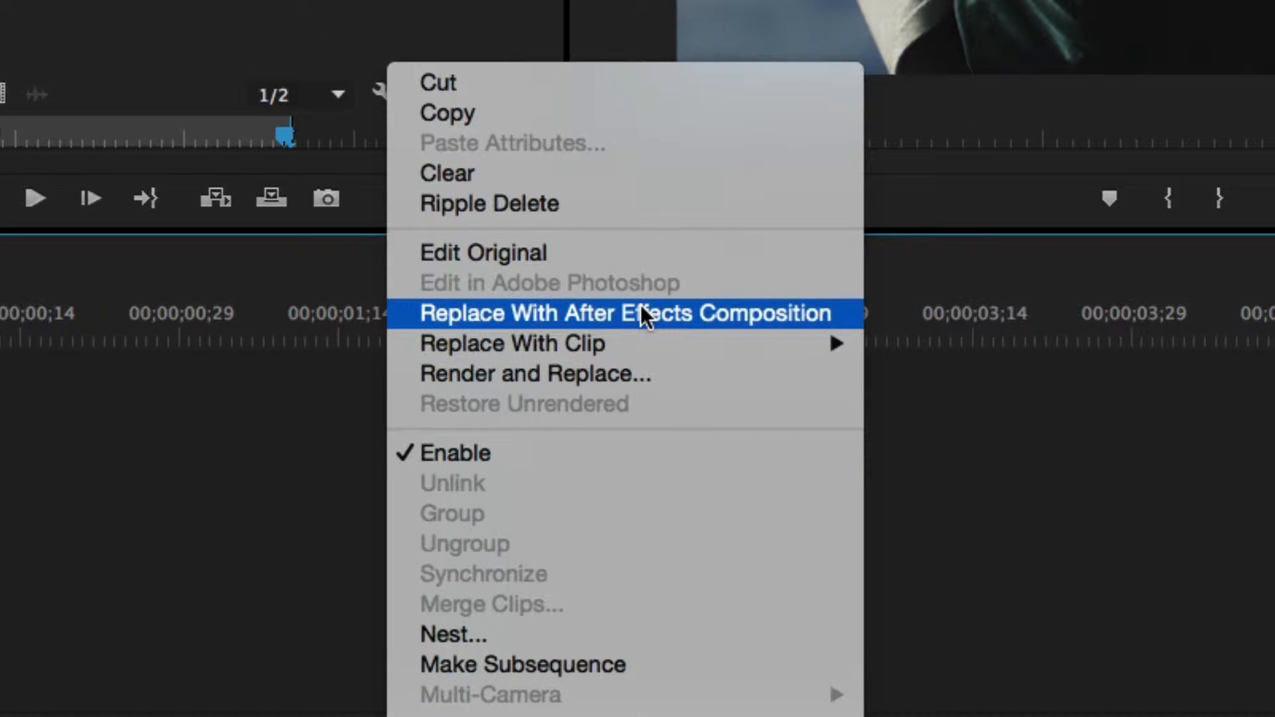
click(642, 309)
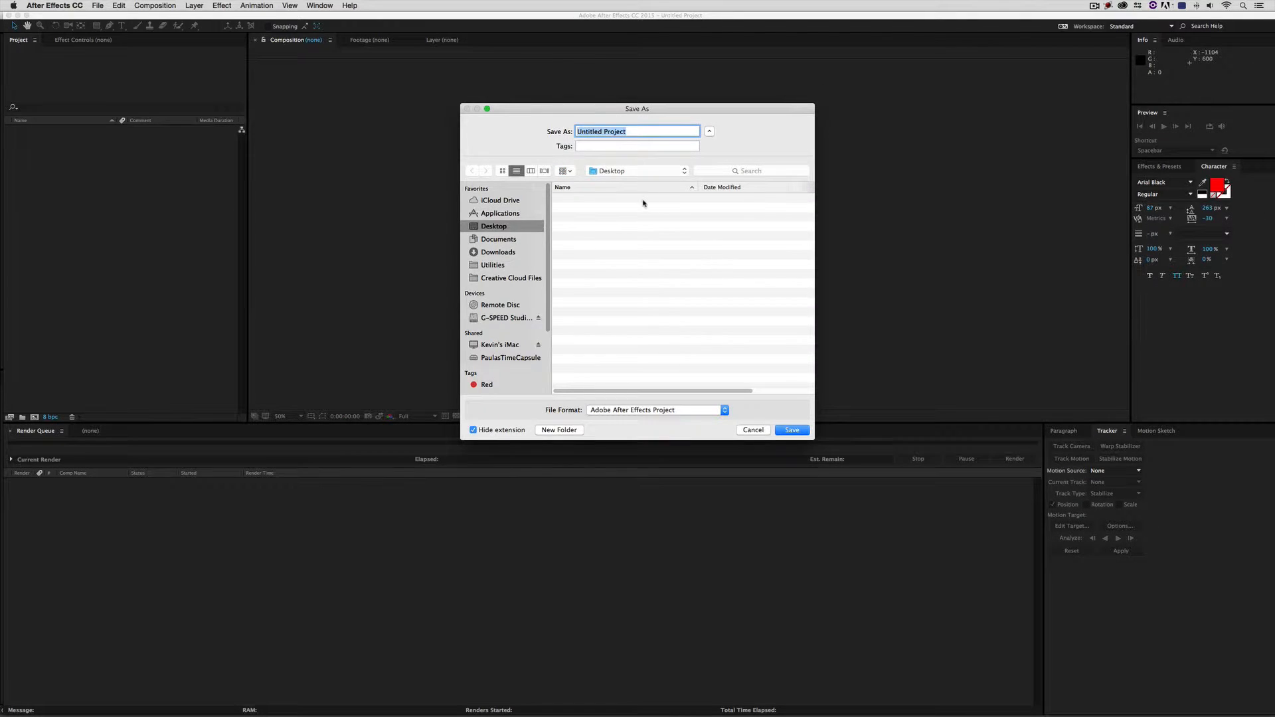
text(Basketball Player)
click(791, 430)
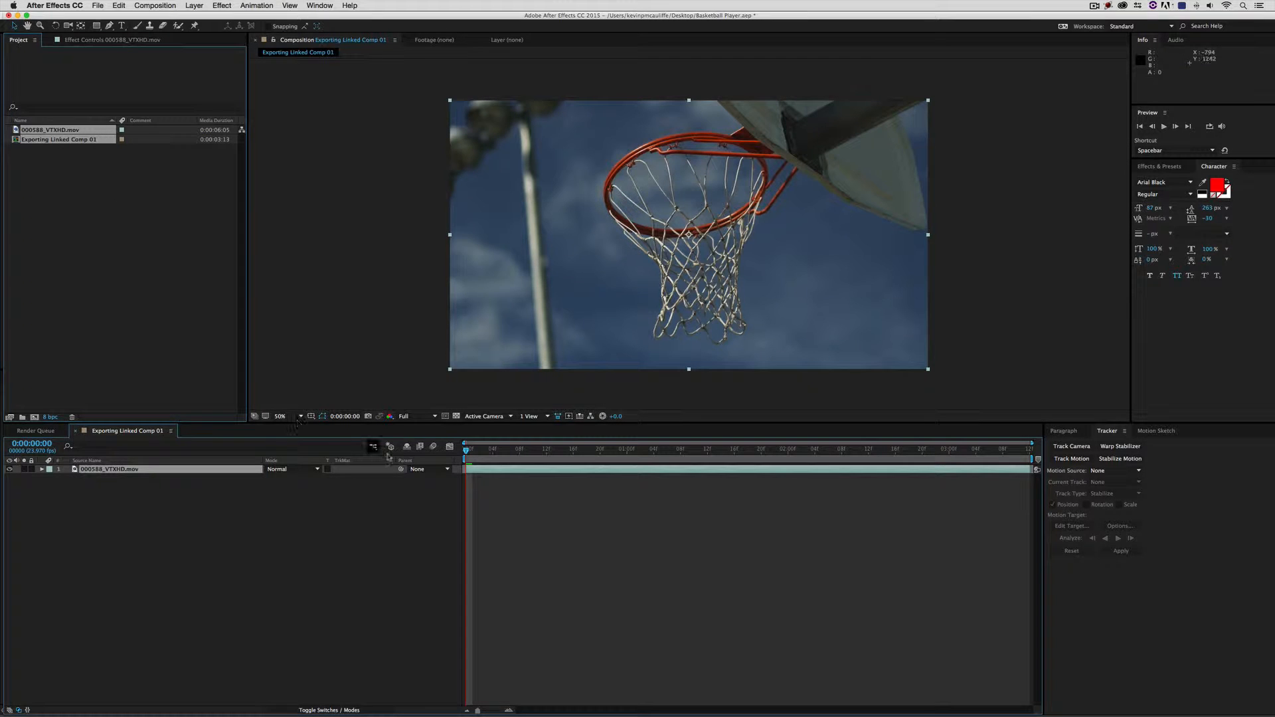
Add a text layer reading "Basketball" over the footage and set its font size to 174 px.
drag(491, 456, 422, 457)
click(121, 25)
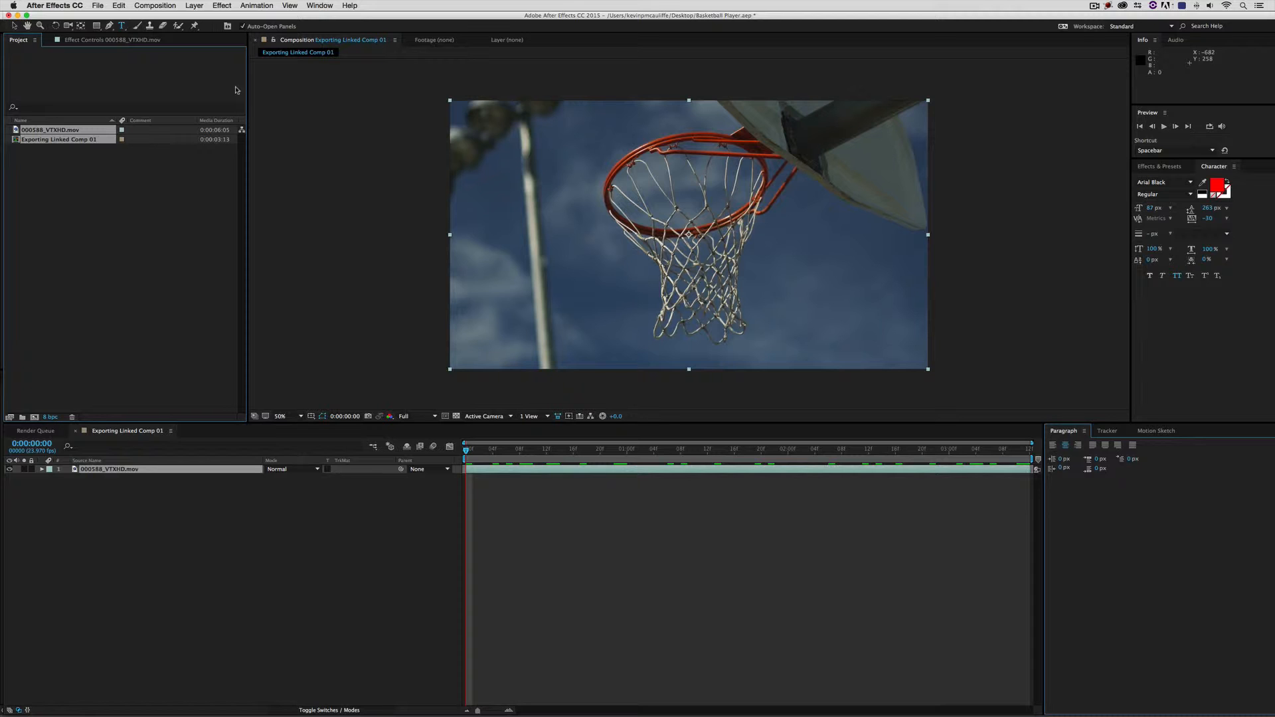
click(588, 239)
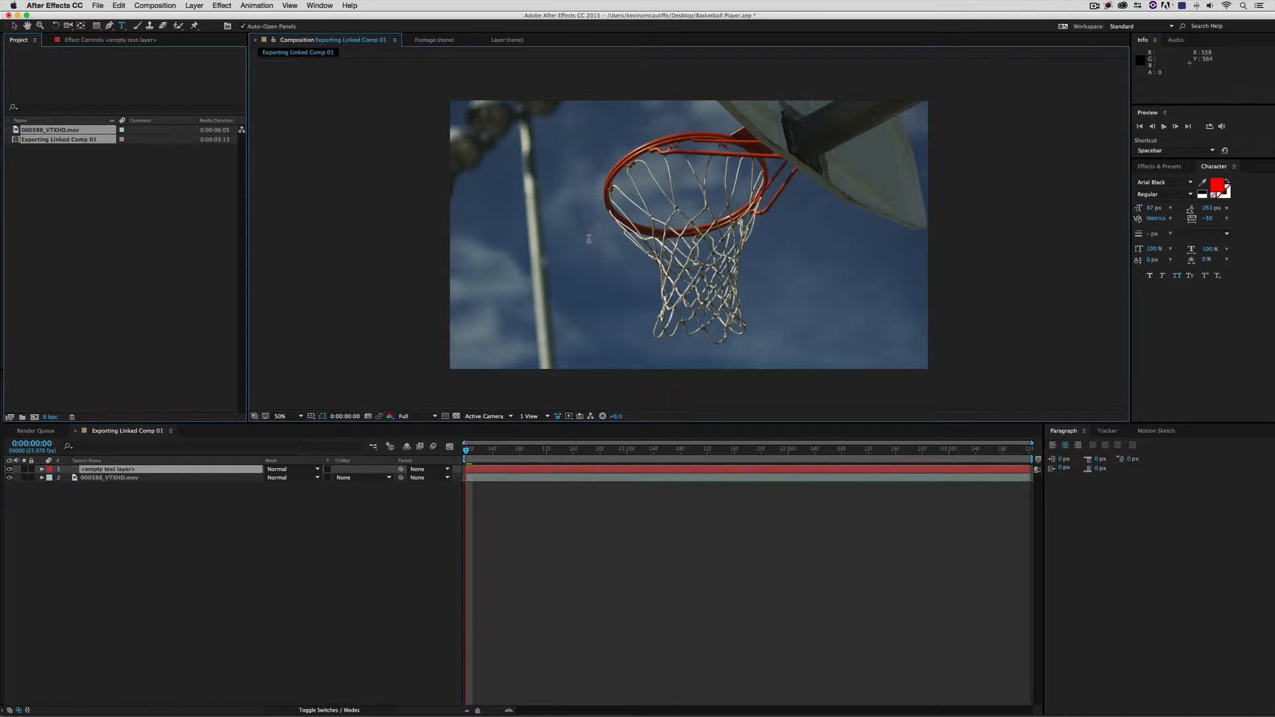
text(Basketball)
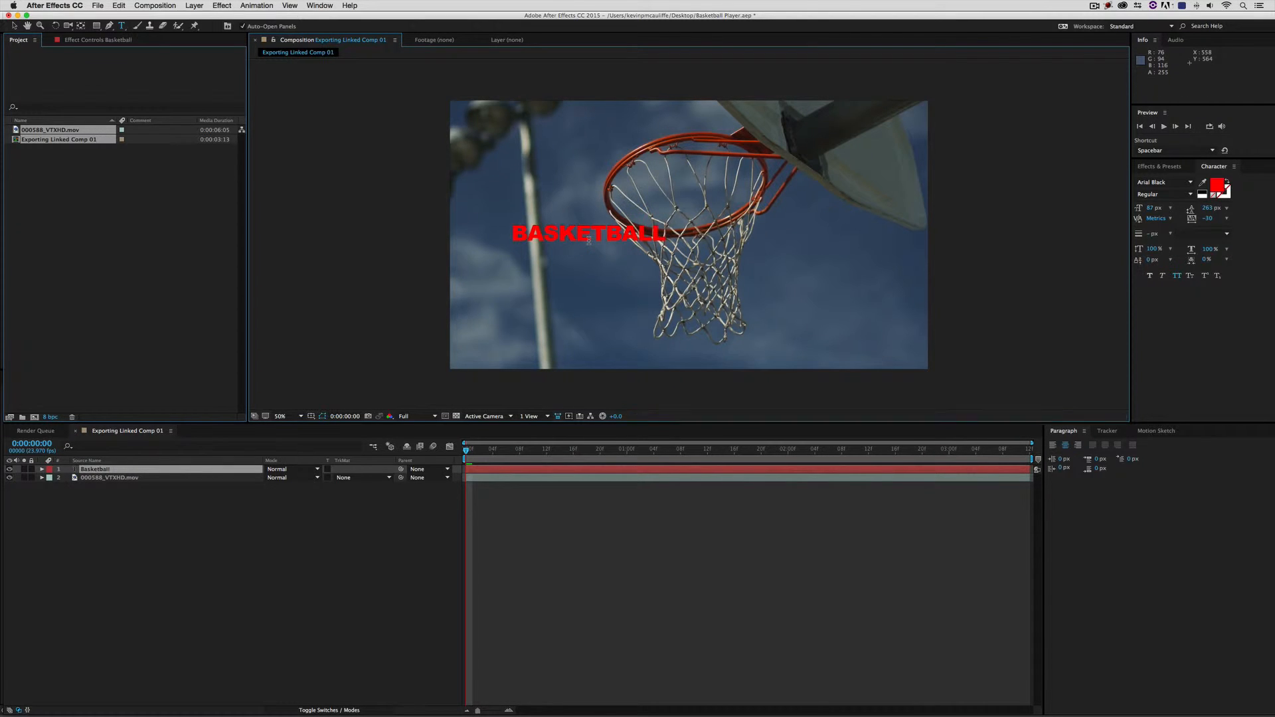
key(super+a)
drag(1153, 208, 1190, 204)
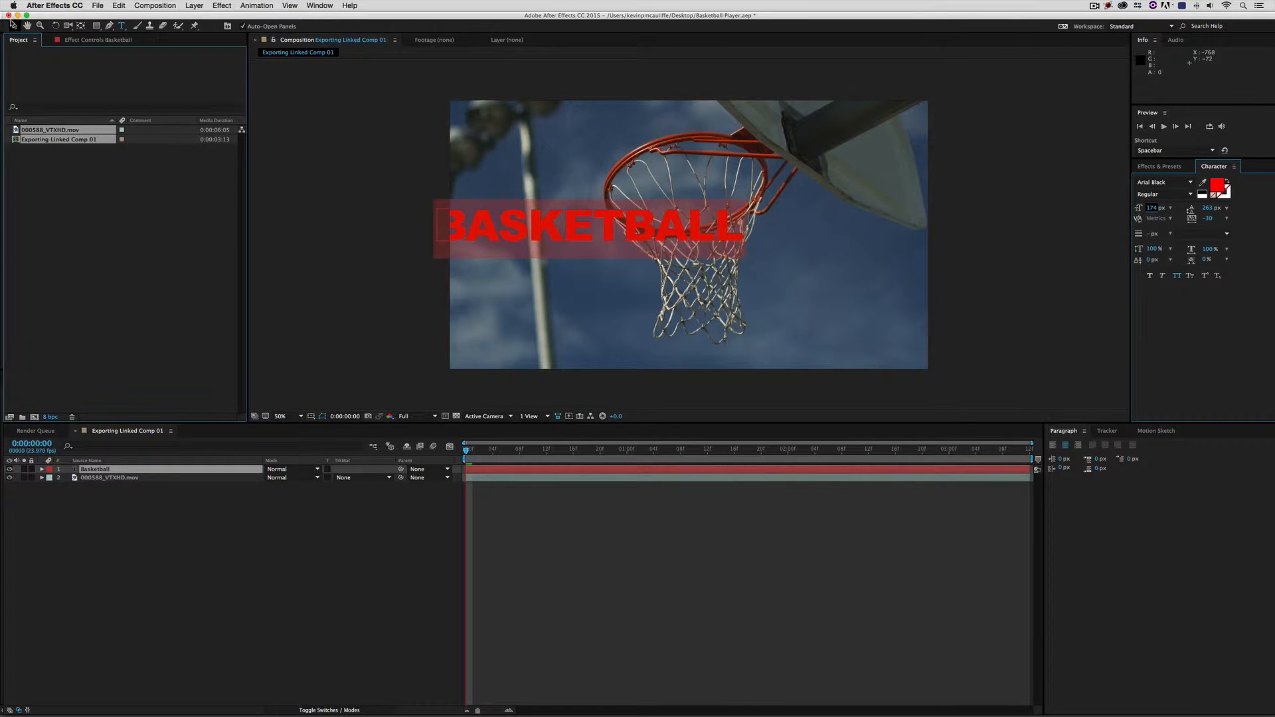
Move the Basketball text to the lower part of the frame, at about 742, 972, and save the project.
click(14, 25)
drag(502, 225, 542, 326)
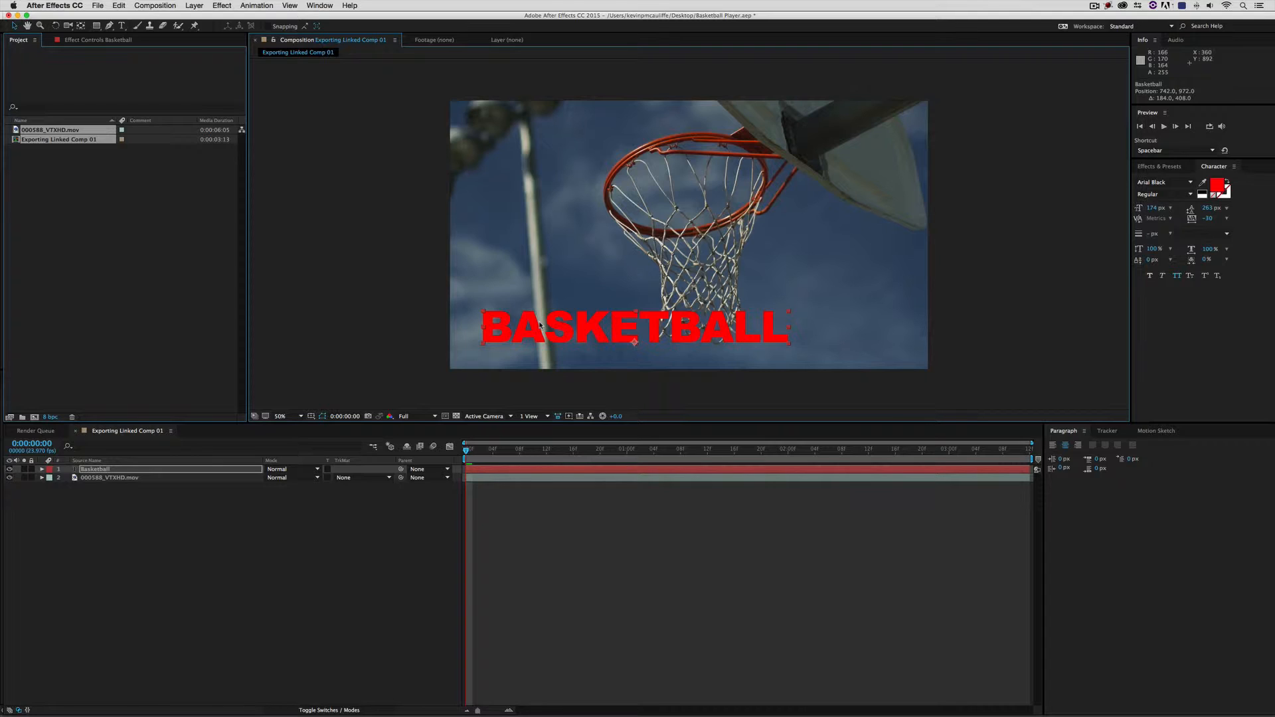
key(super+s)
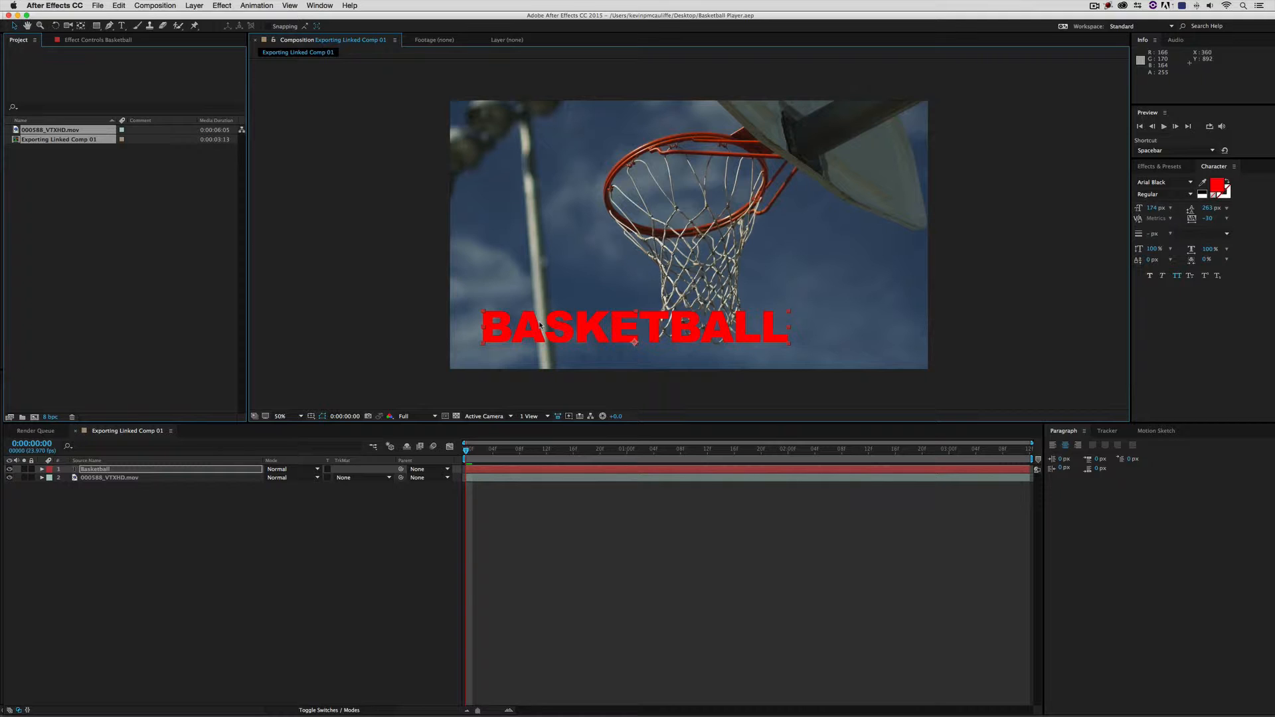
Switch to Premiere Pro and play the sequence to check the linked composition with its title.
key(super+Tab)
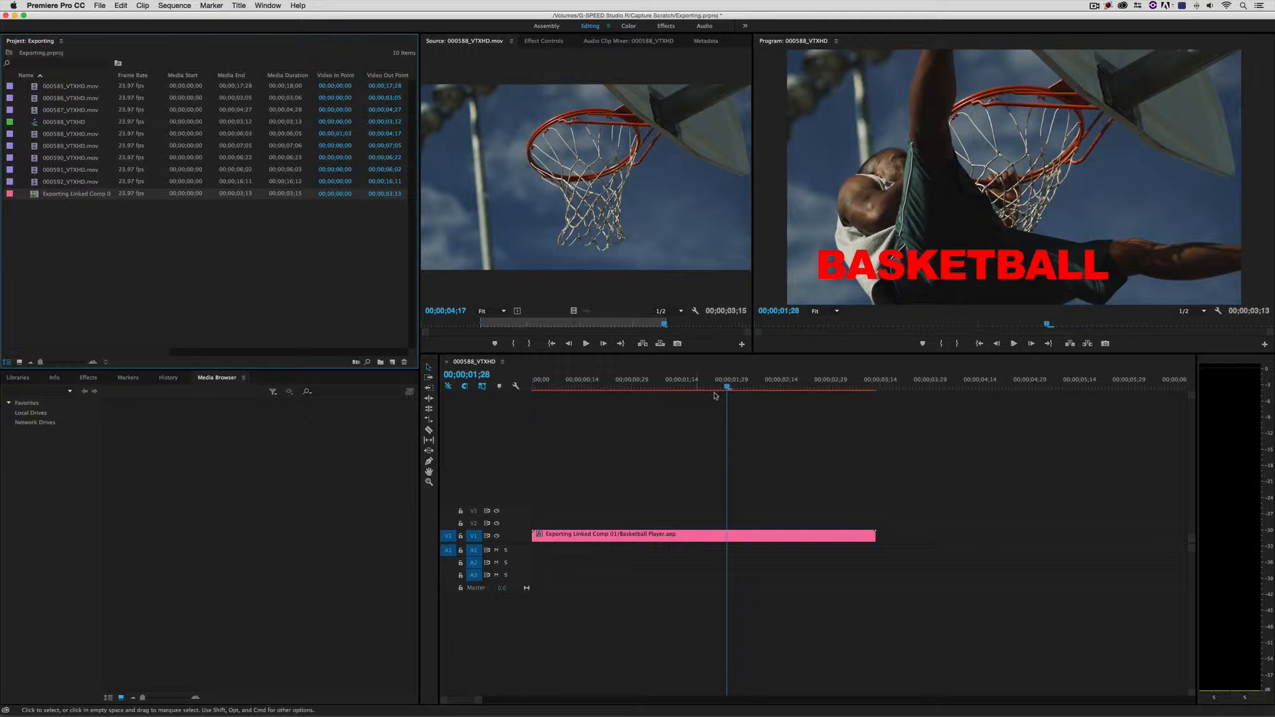
click(580, 383)
drag(579, 383, 512, 401)
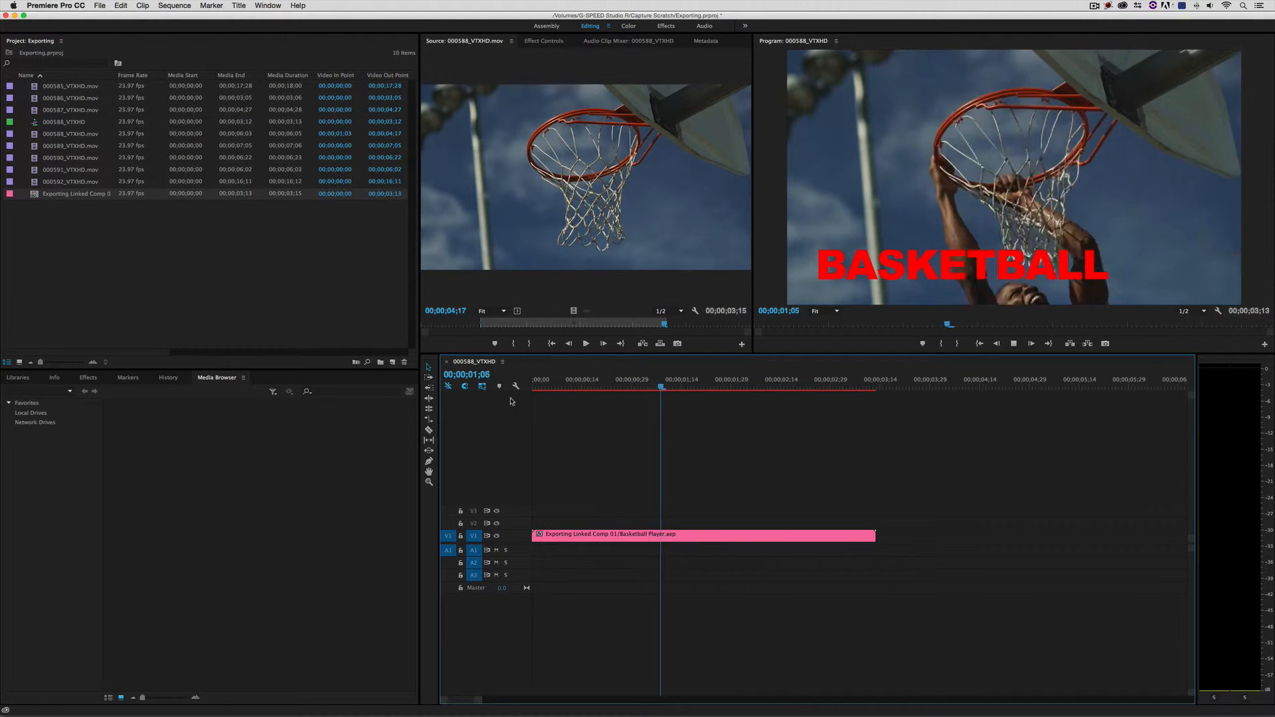
key(space)
drag(689, 393, 525, 414)
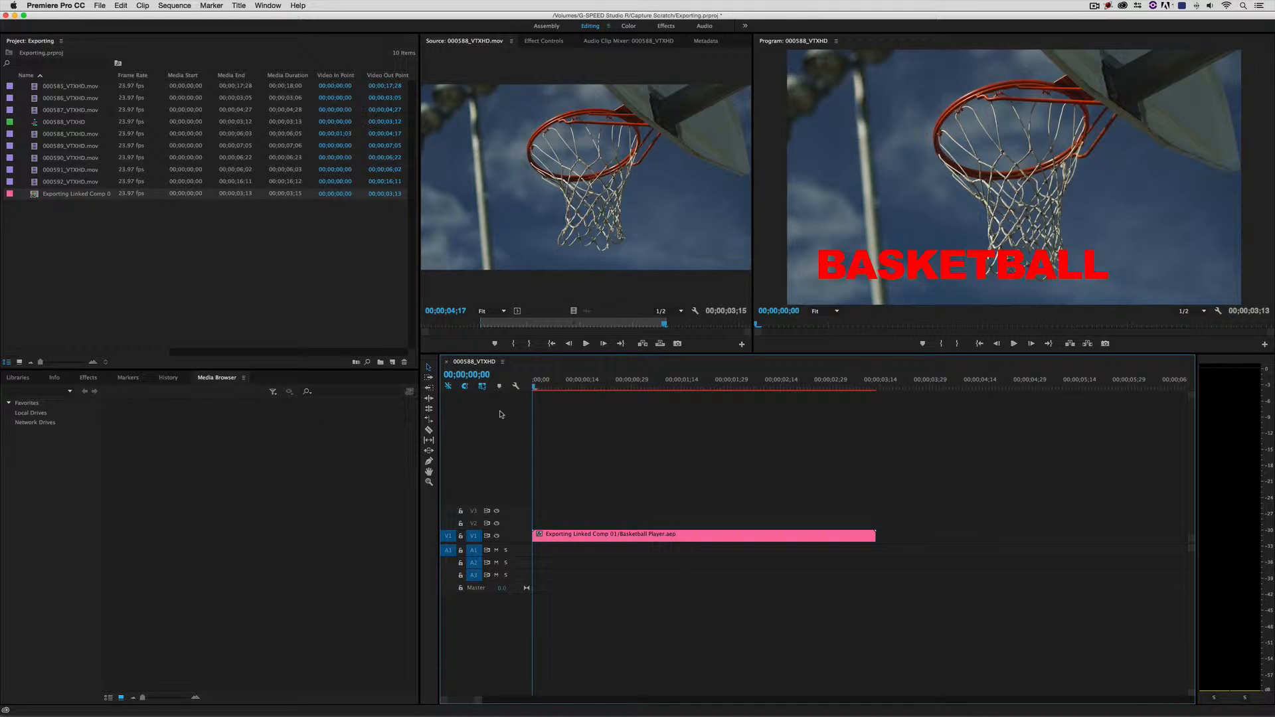
Create a new project named Exporting 2 without saving changes to the current project.
click(313, 240)
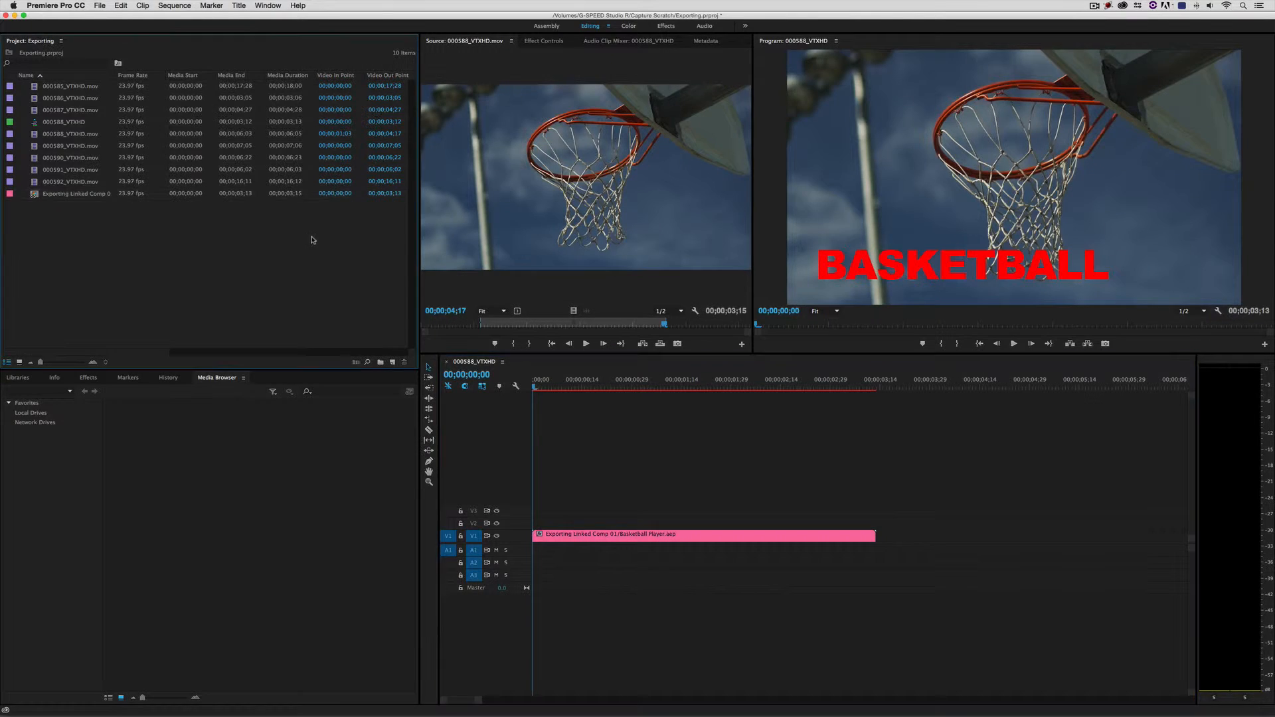
click(98, 5)
mouse_move(116, 18)
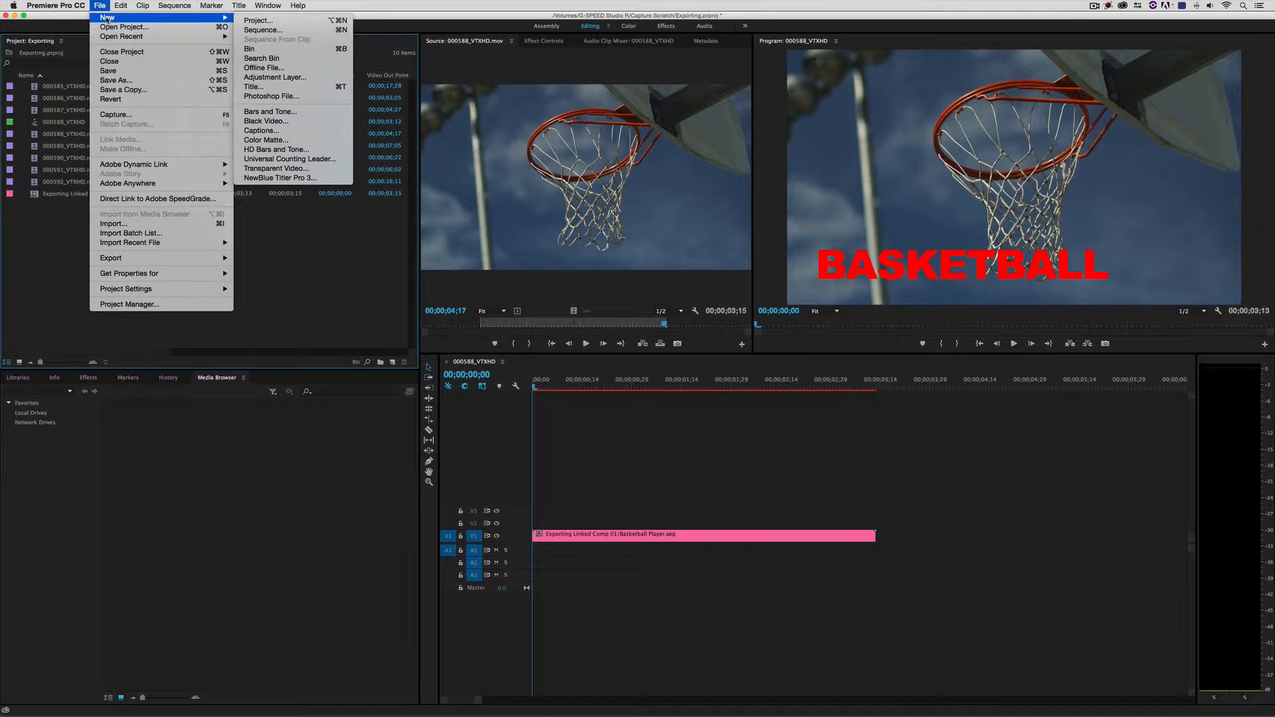
click(256, 20)
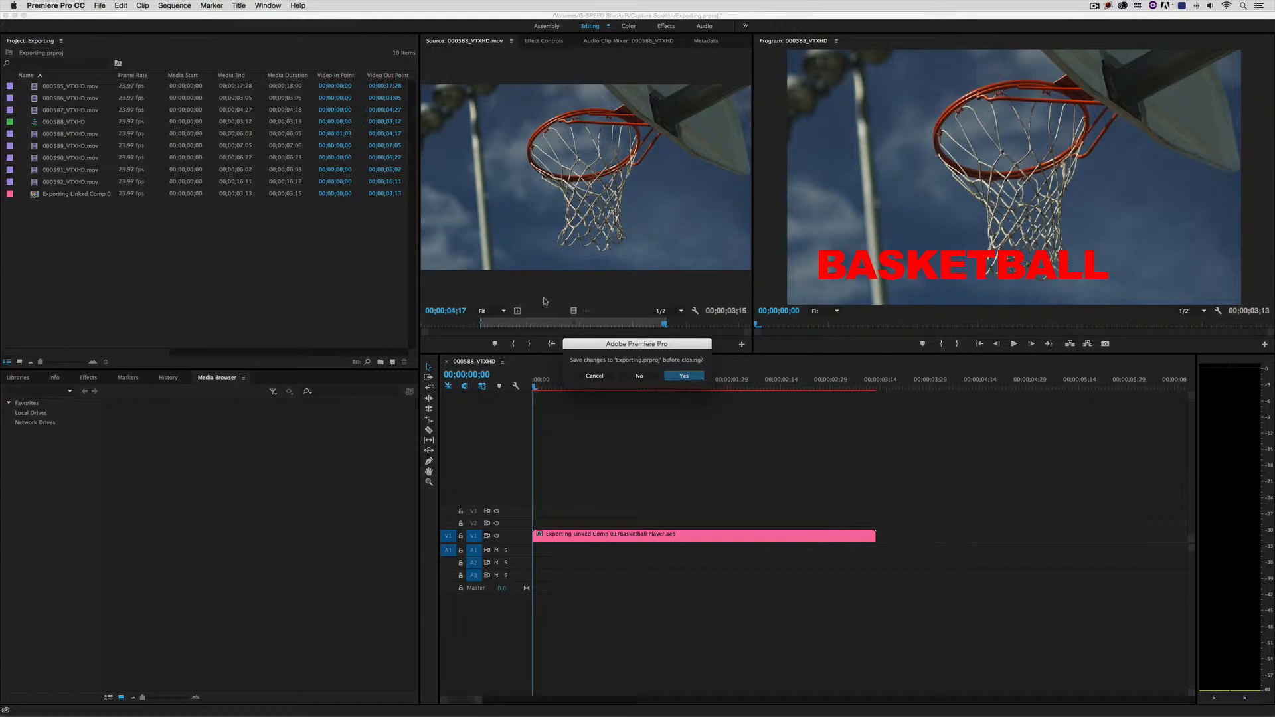
click(639, 377)
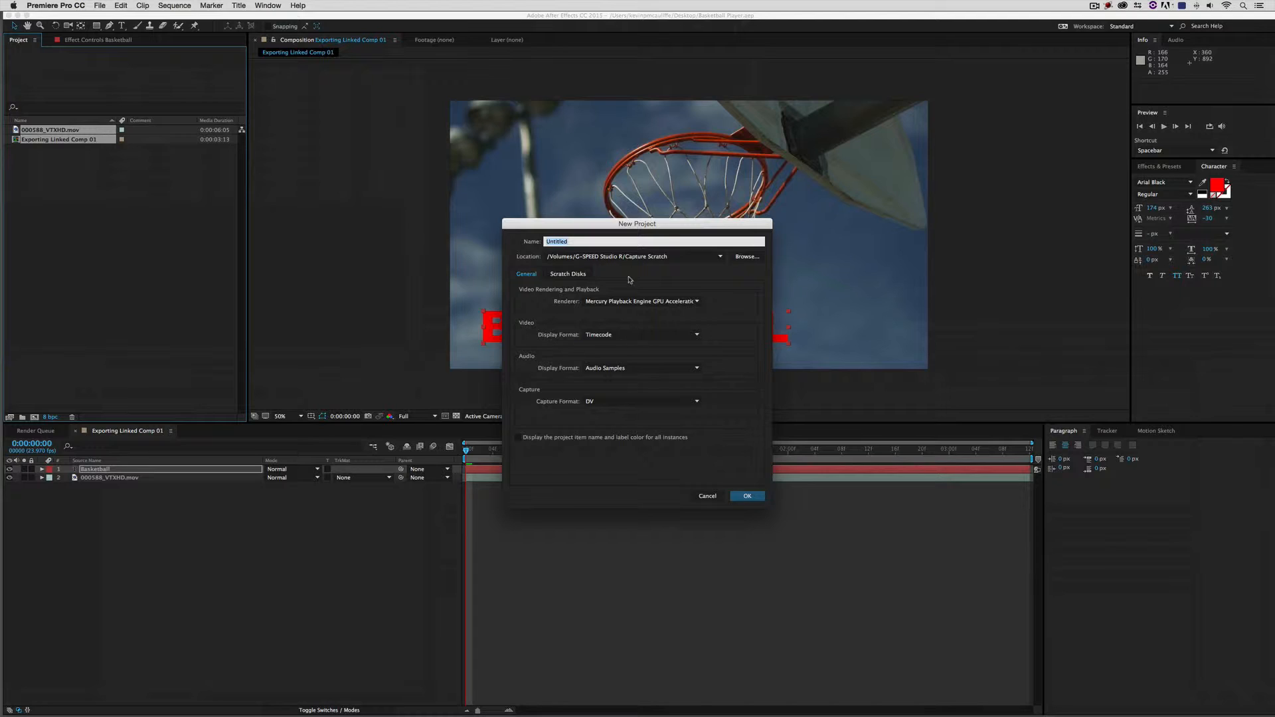
text(Exporting 2)
click(736, 494)
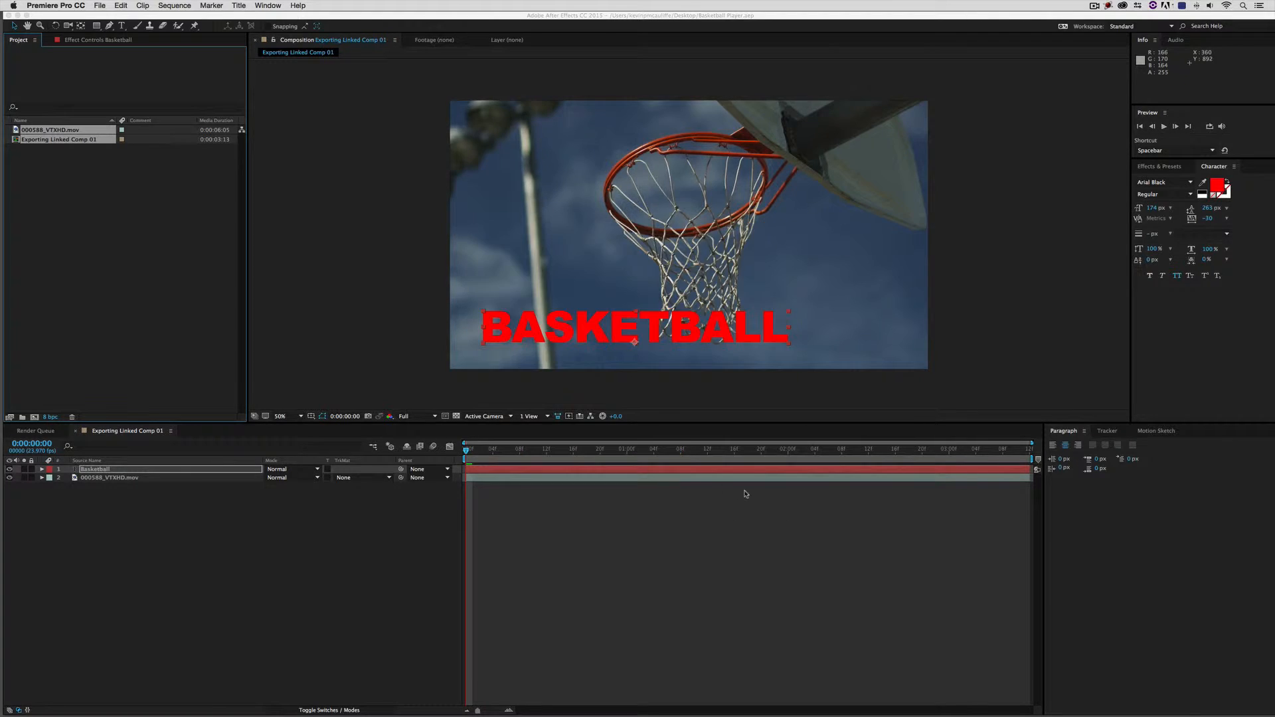
Import the Exporting Linked Comp 01 composition from Basketball Player.aep on the Desktop into the empty project.
click(177, 189)
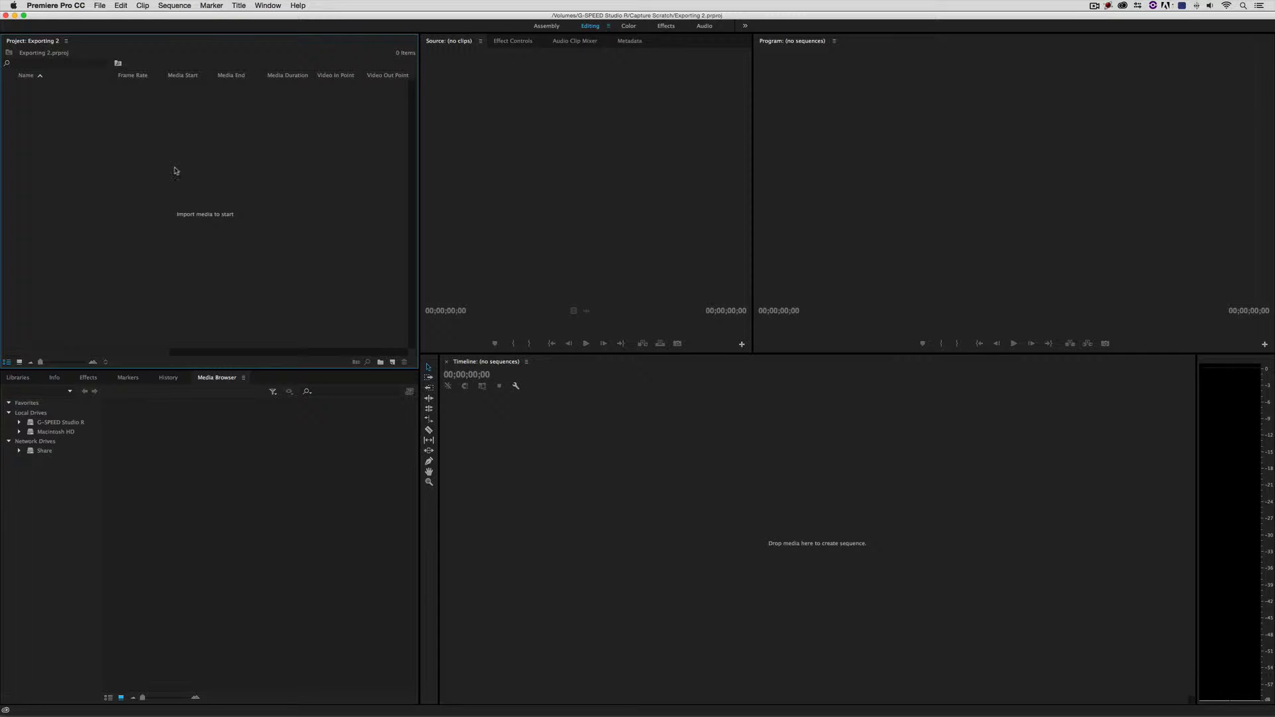
right_click(176, 171)
mouse_move(194, 214)
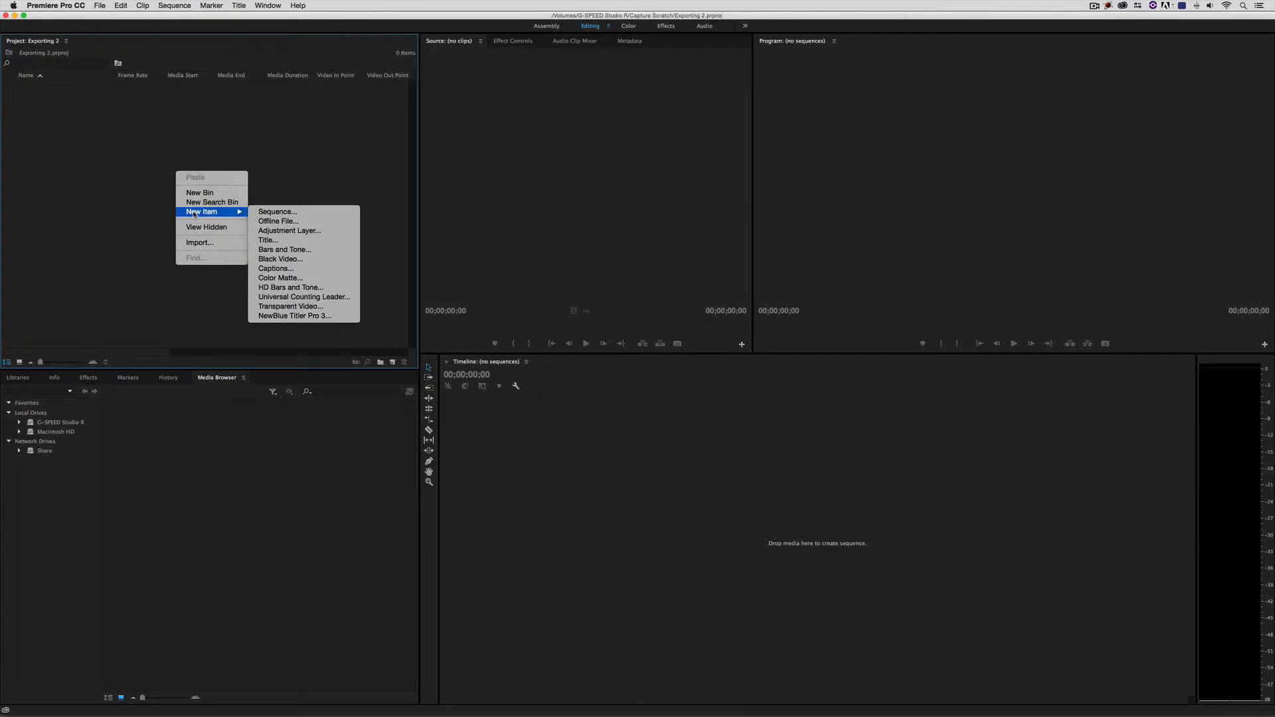
click(199, 242)
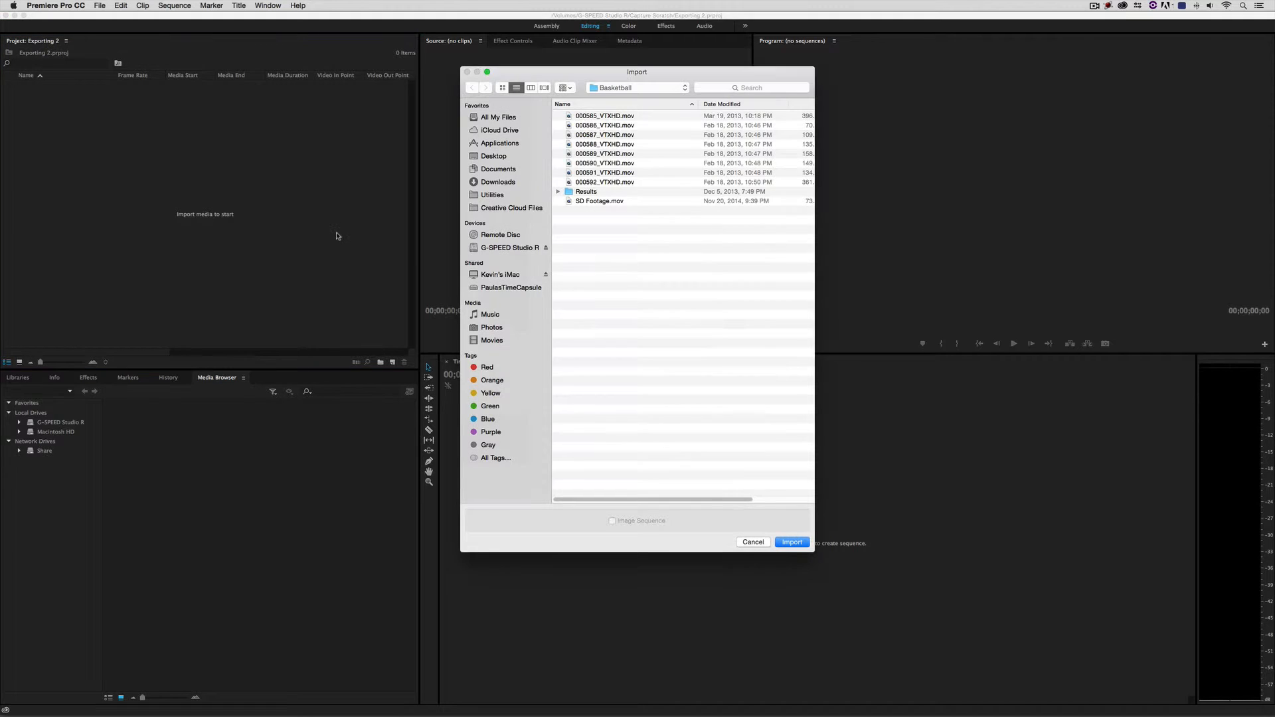
click(491, 157)
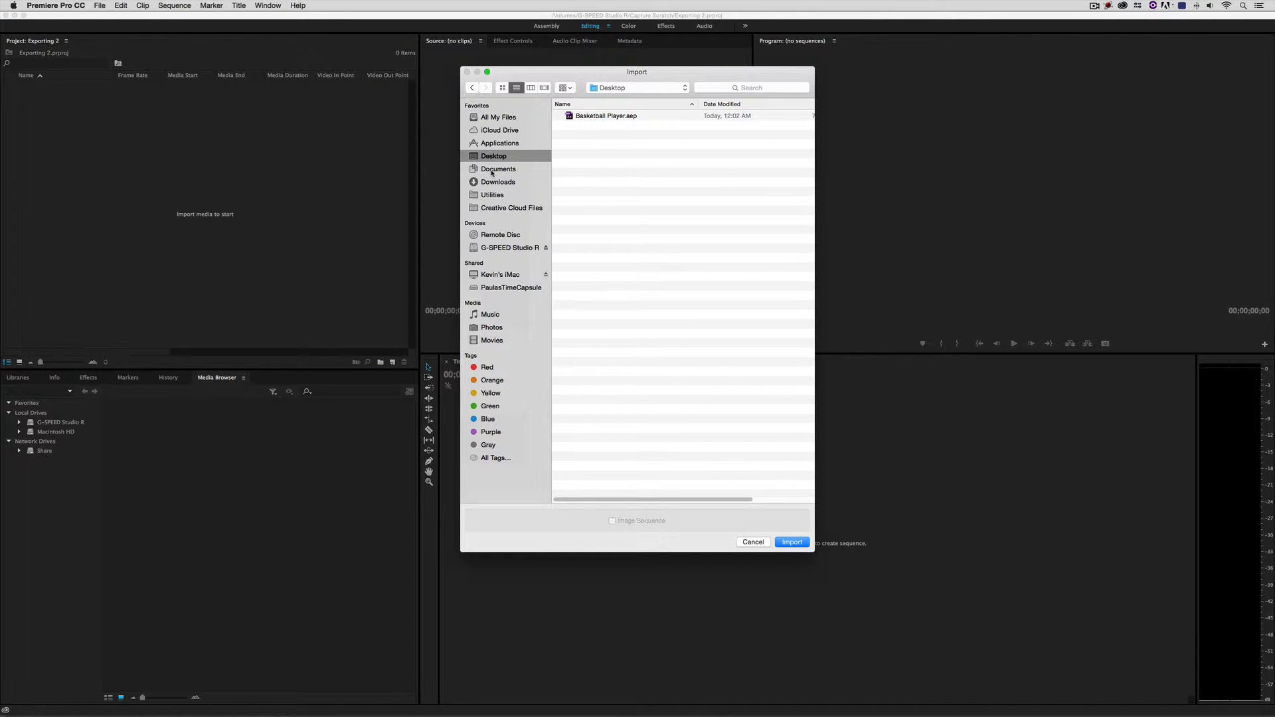
click(604, 116)
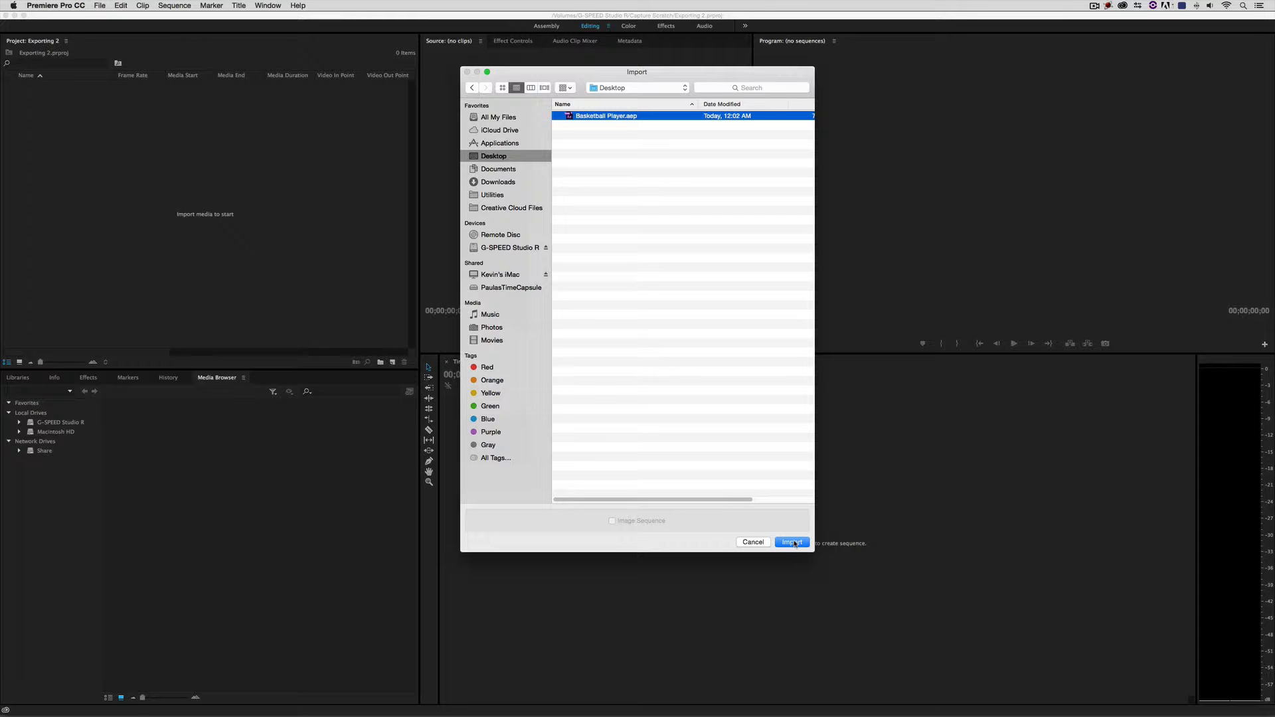
click(792, 543)
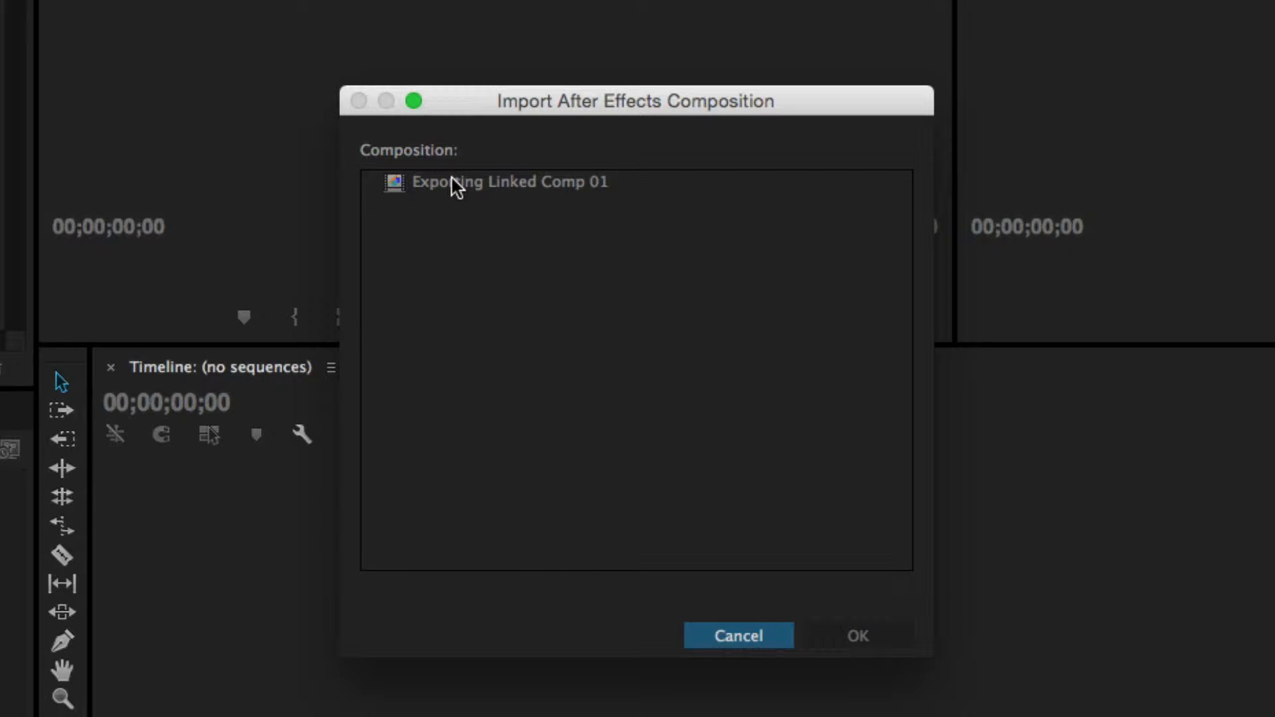
click(582, 179)
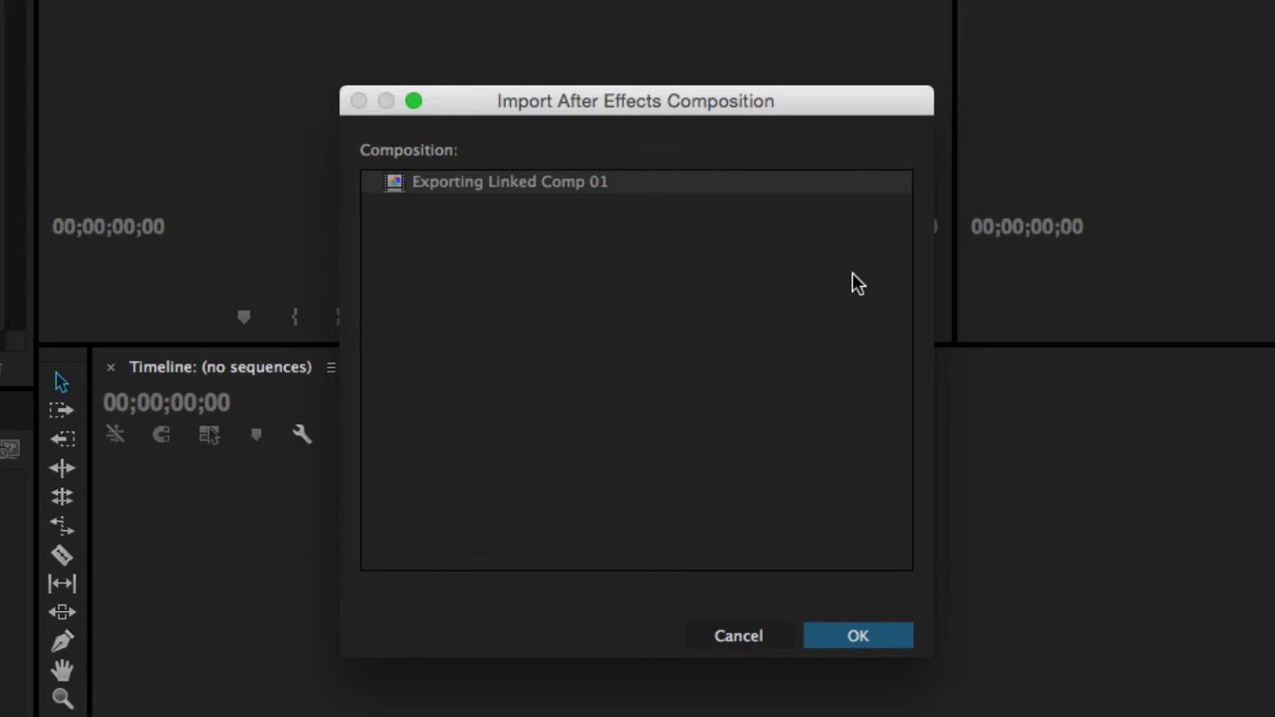
click(859, 637)
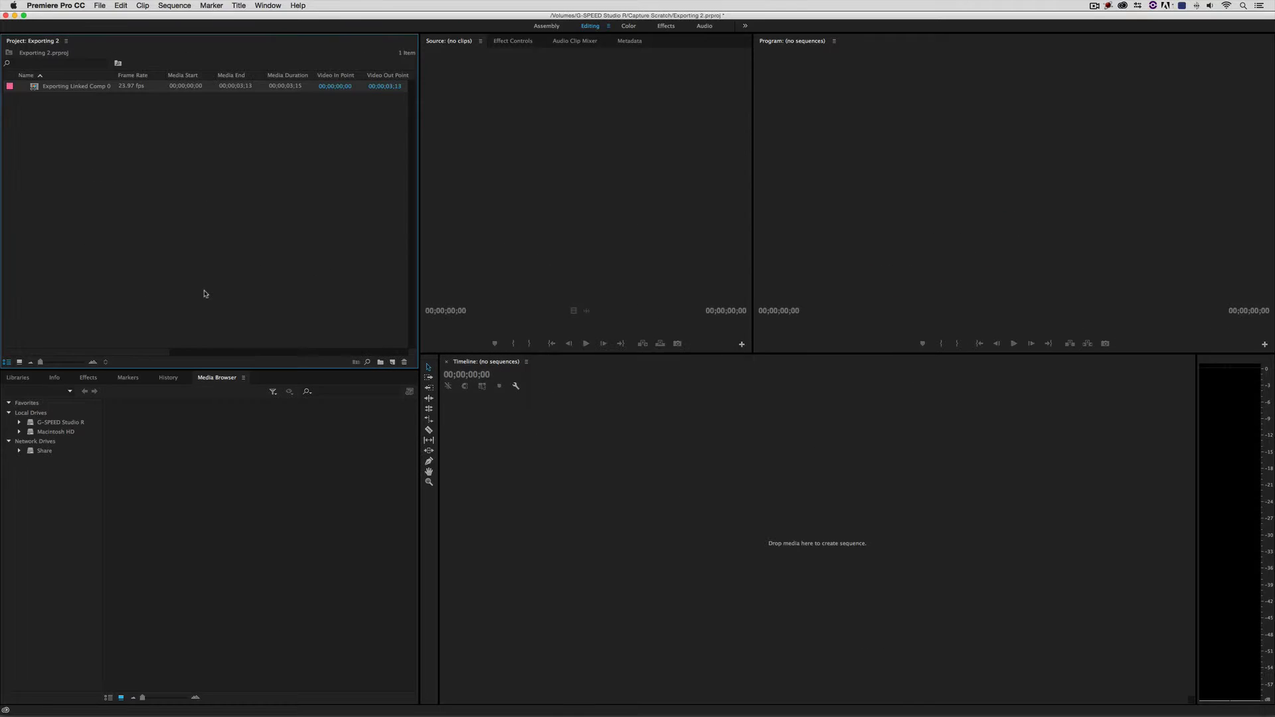
Create a new sequence from the imported Exporting Linked Comp 01 and play it back.
drag(35, 87, 393, 363)
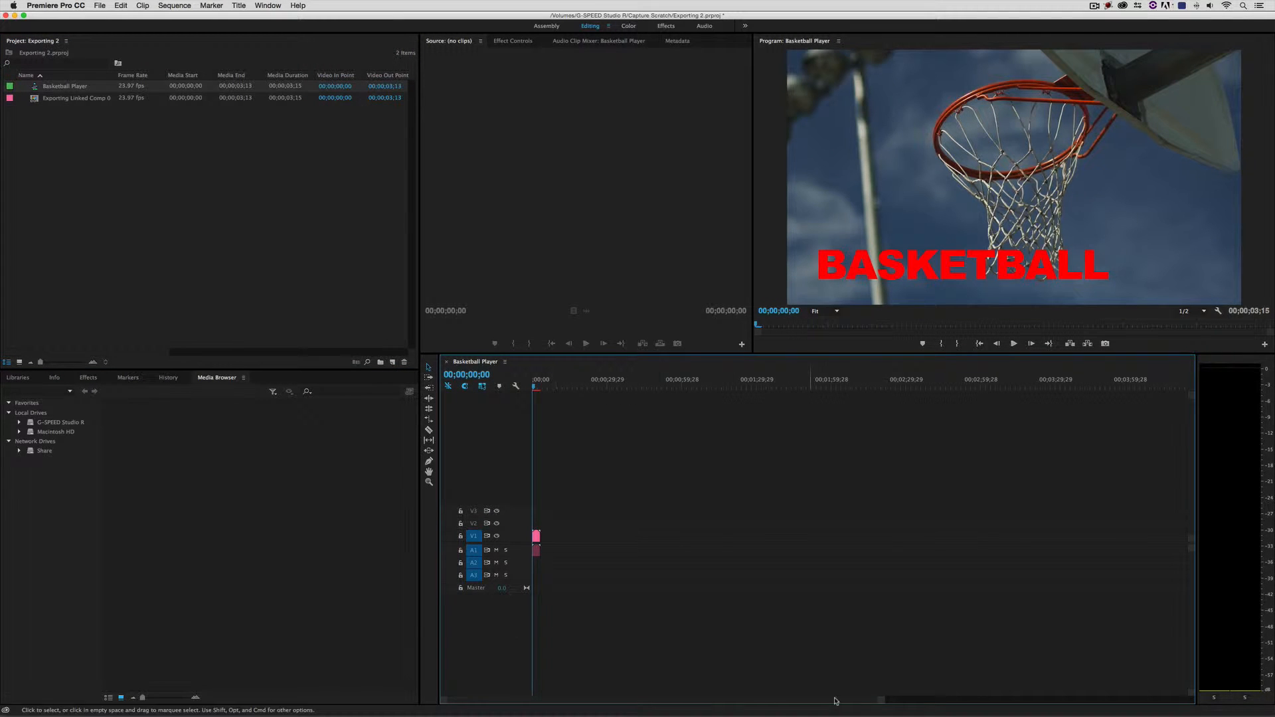
drag(882, 701, 701, 713)
key(space)
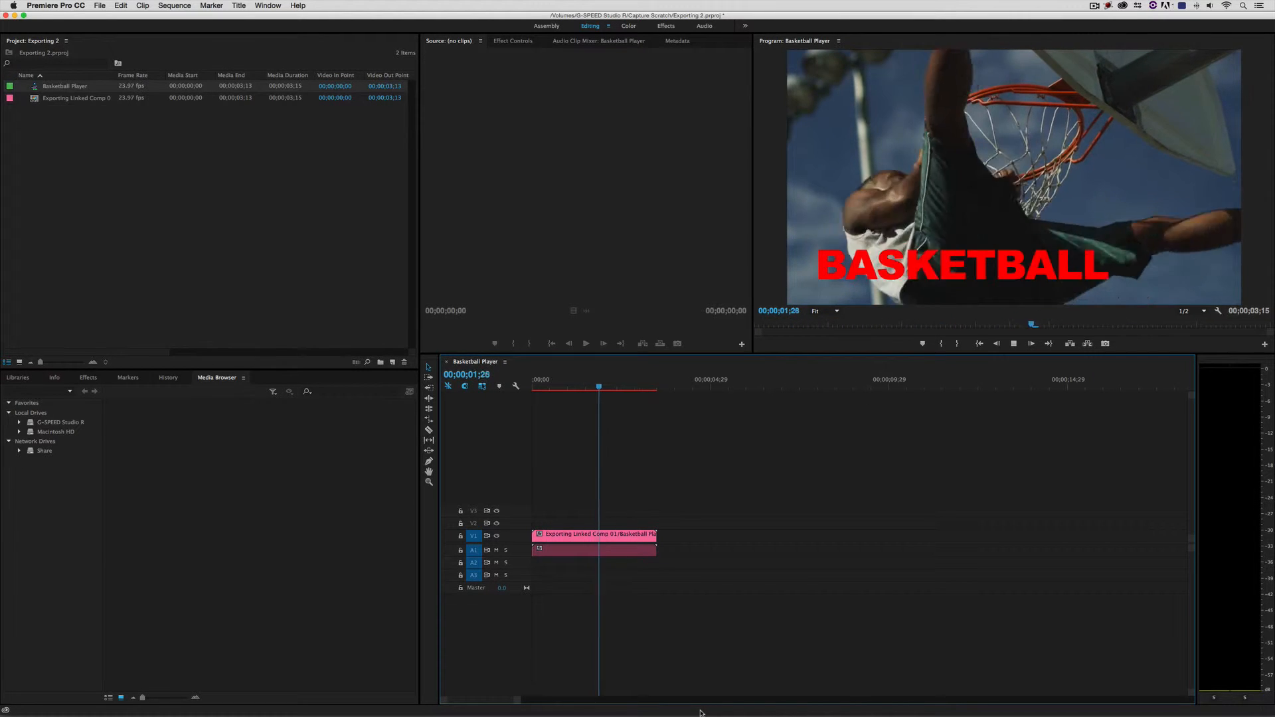
key(space)
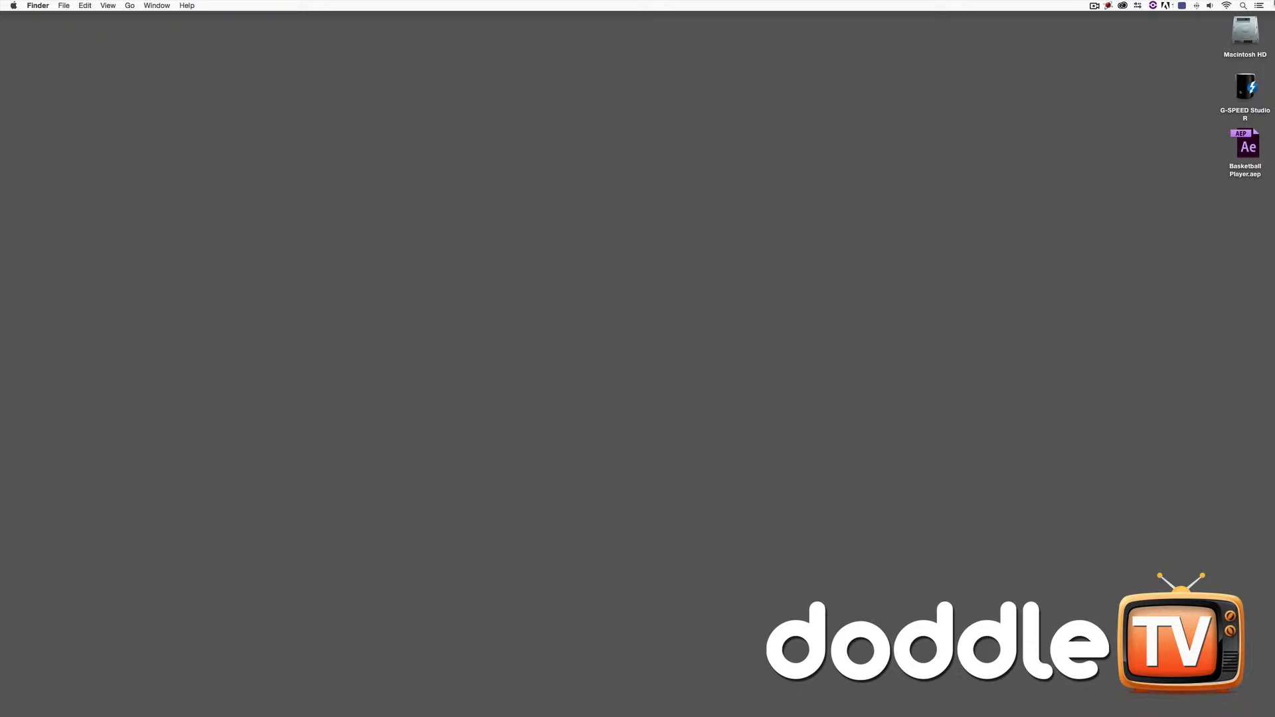
Switch to After Effects and rename the Exporting Linked Comp 01 composition as "Our Comp for Export".
key(super+Tab)
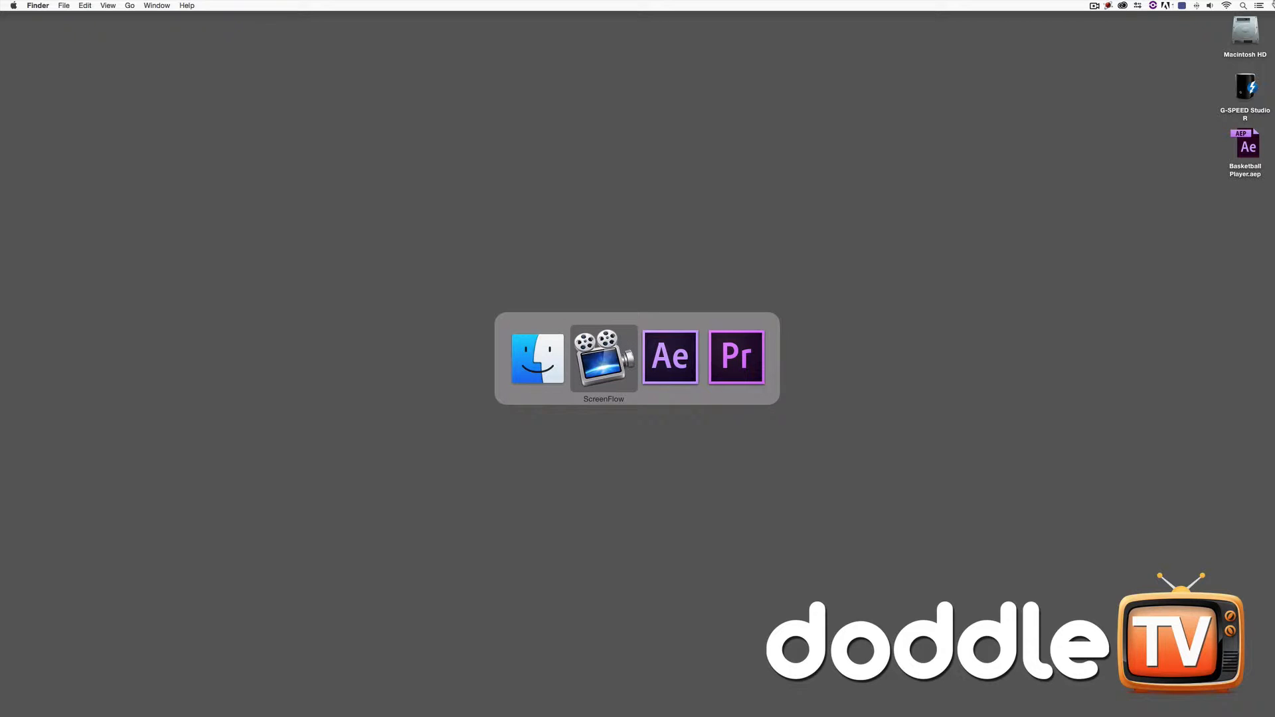
key(super+Tab)
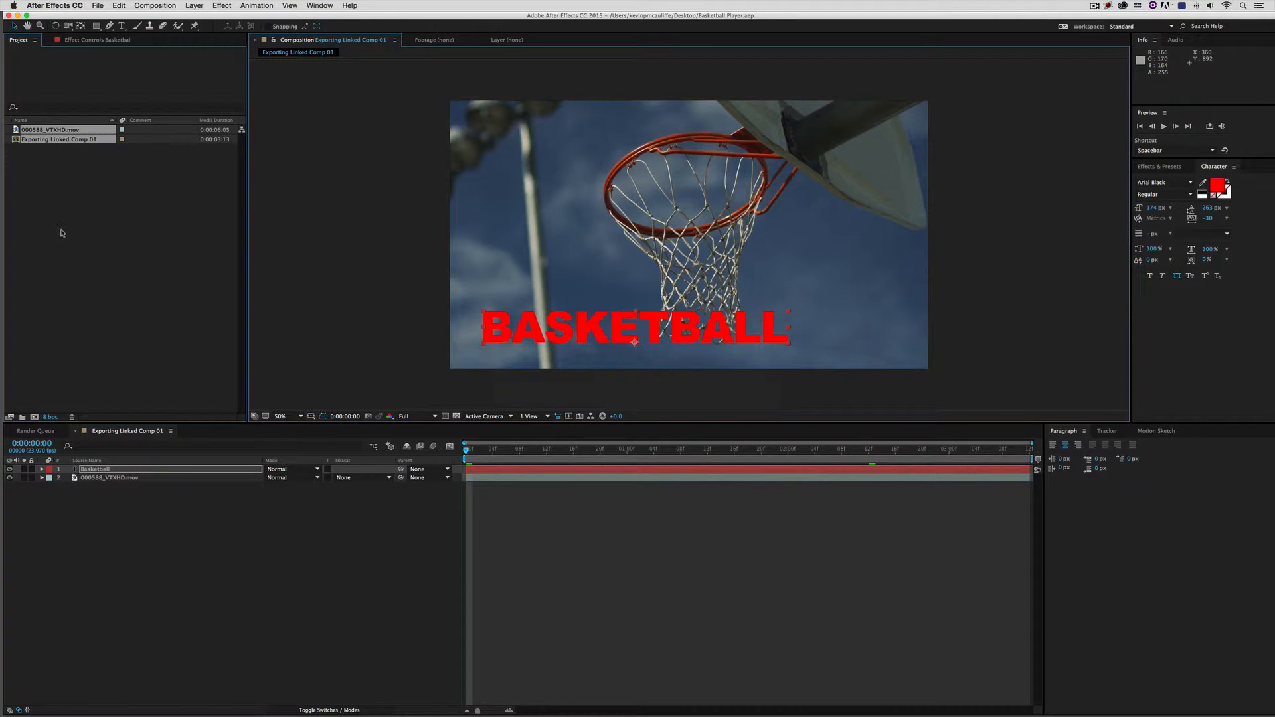
click(63, 229)
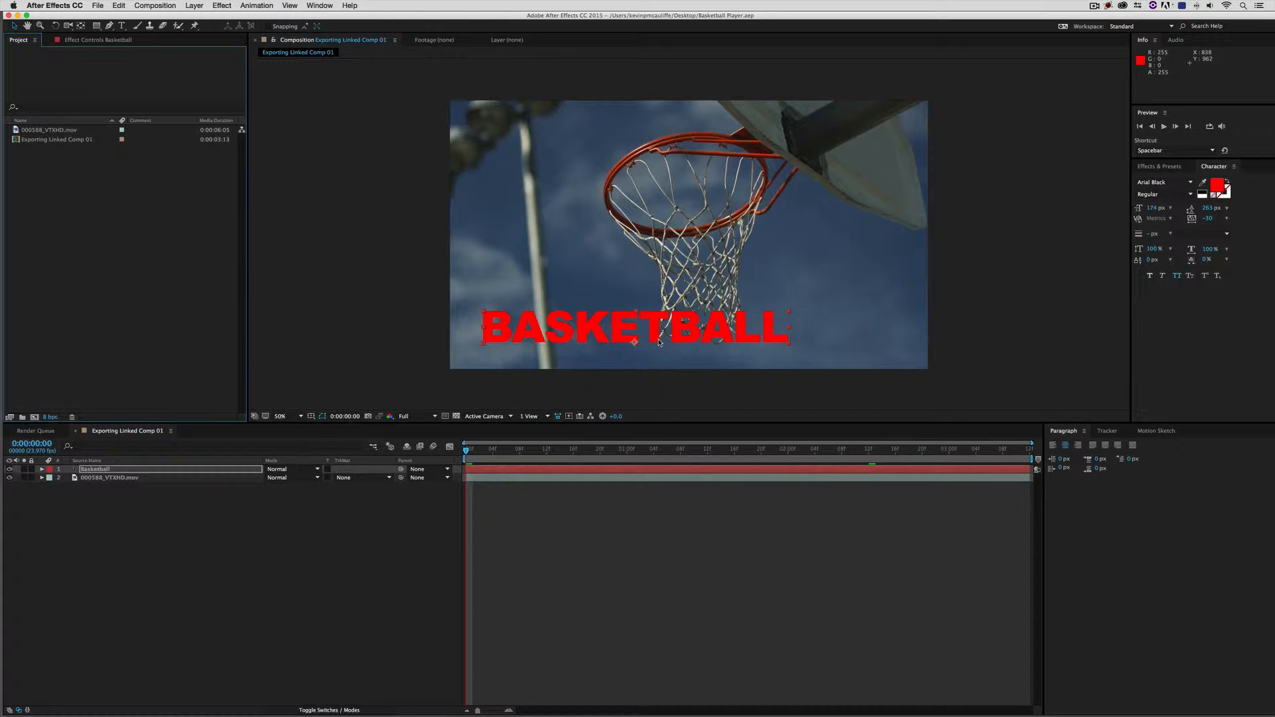
click(67, 140)
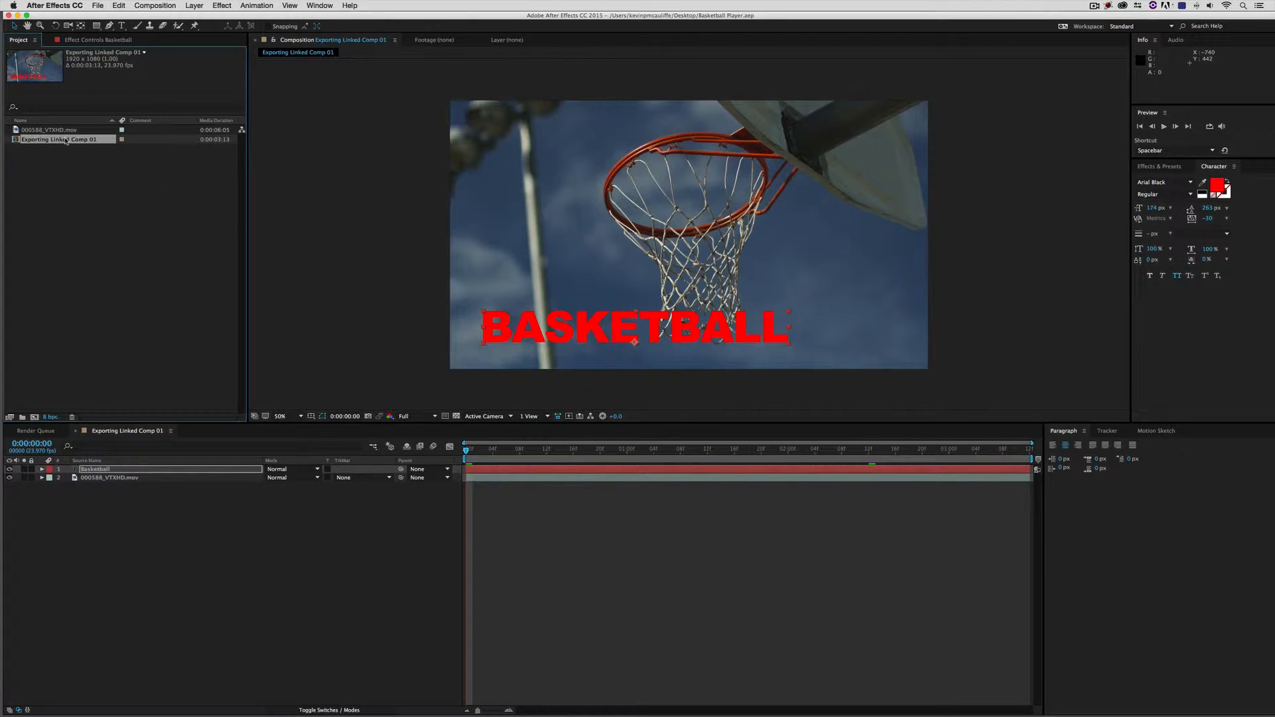
key(Return)
text(Ou)
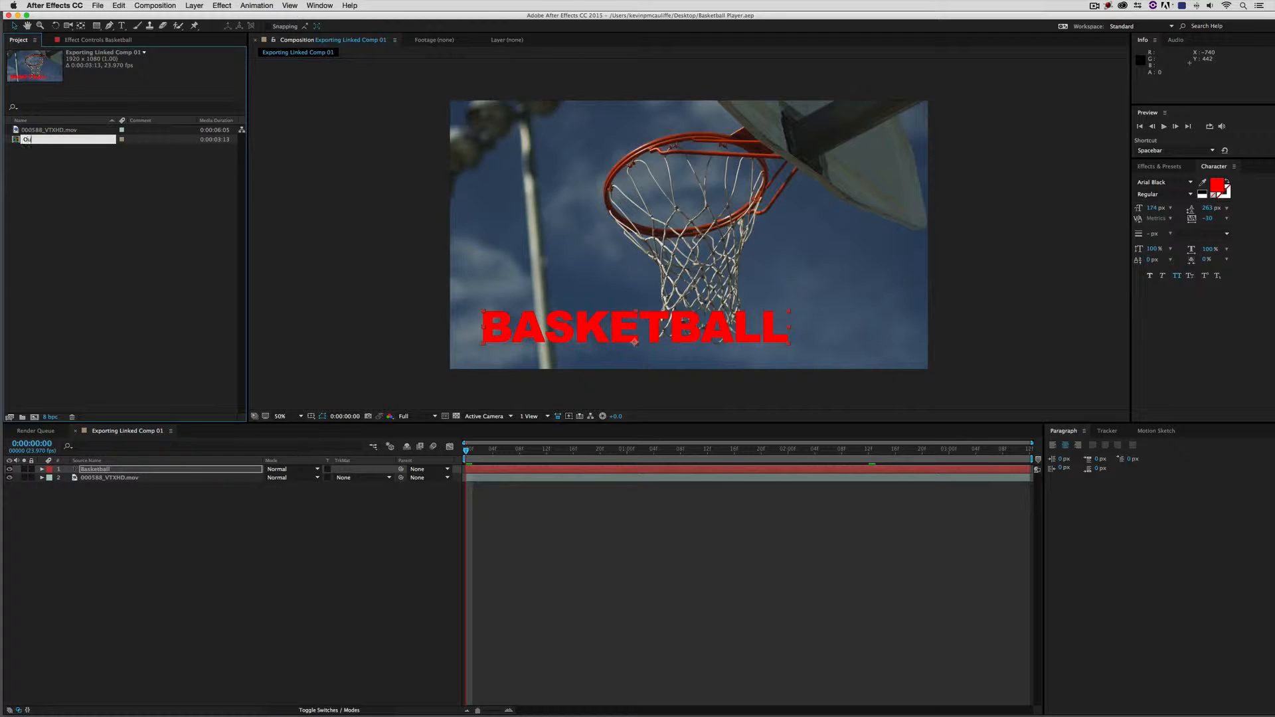
text(r Comp for Export)
key(Return)
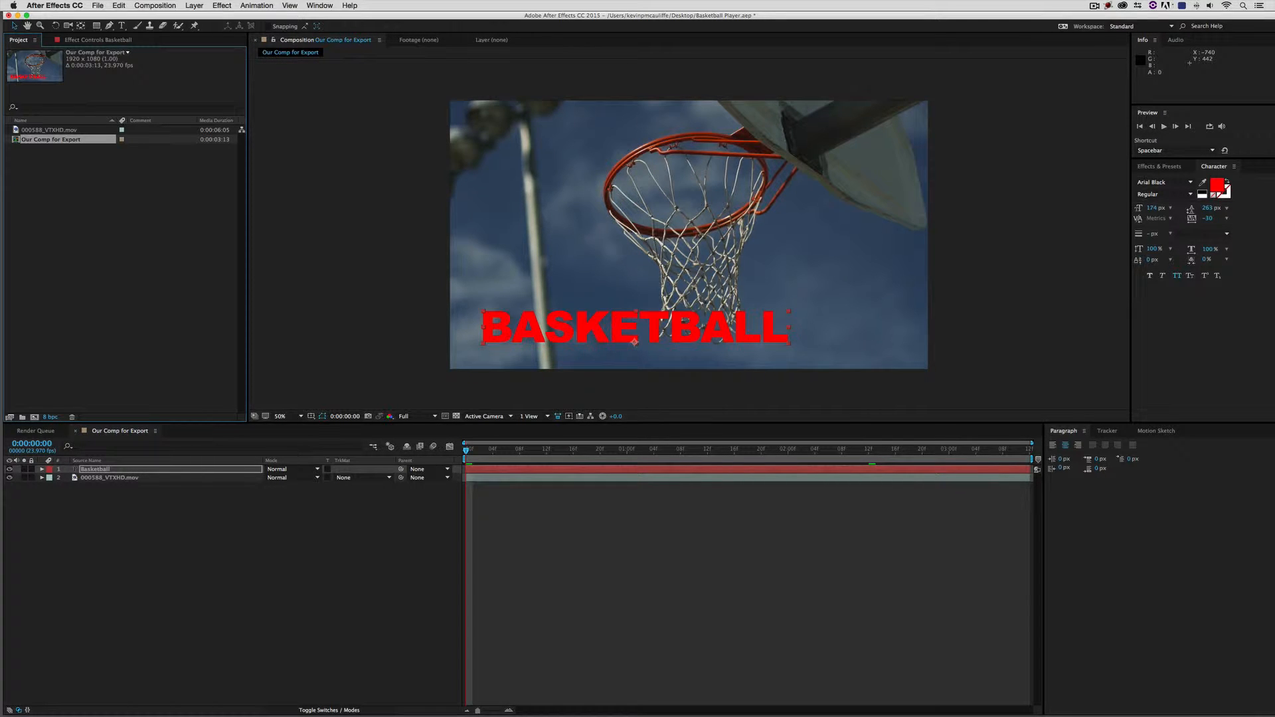
click(97, 5)
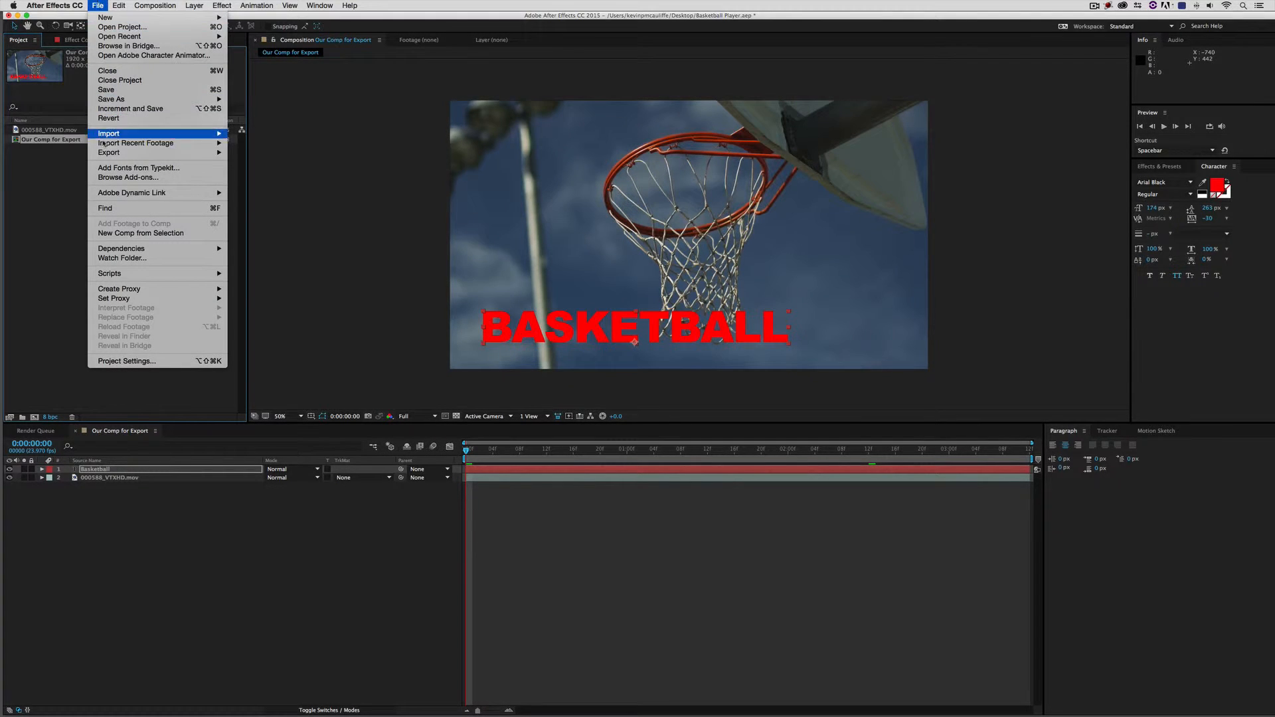
mouse_move(106, 154)
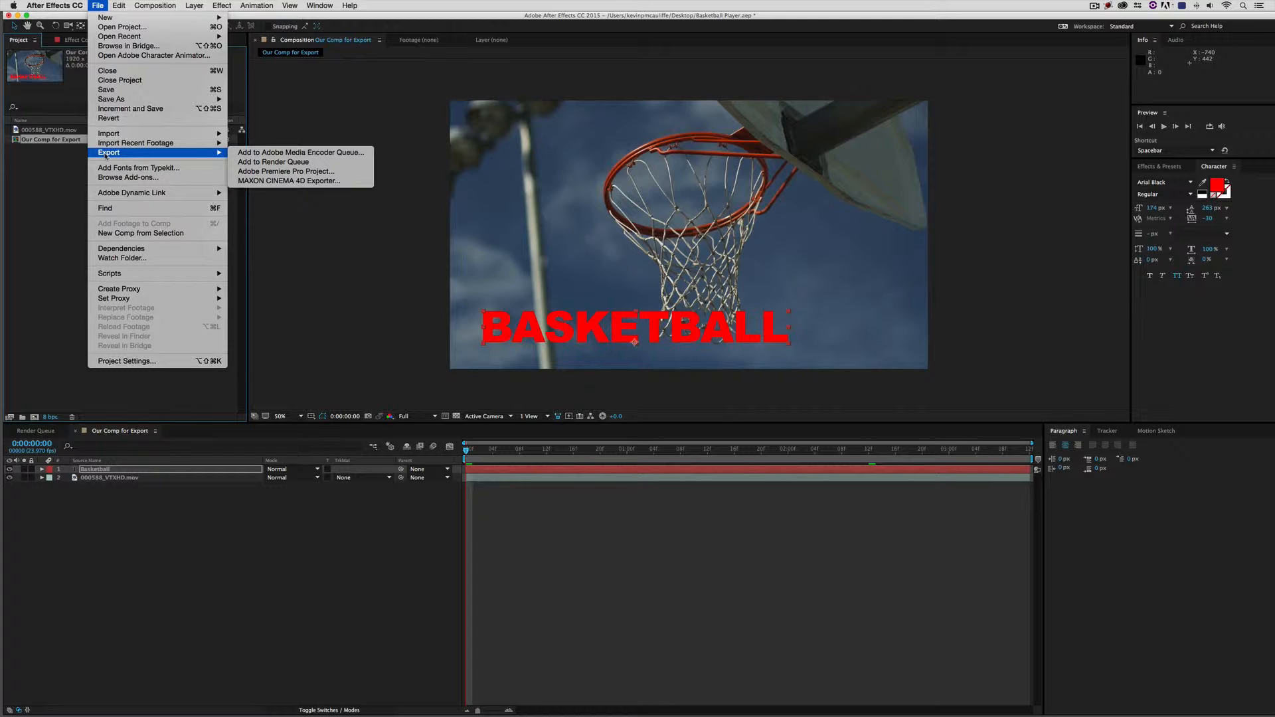
click(60, 174)
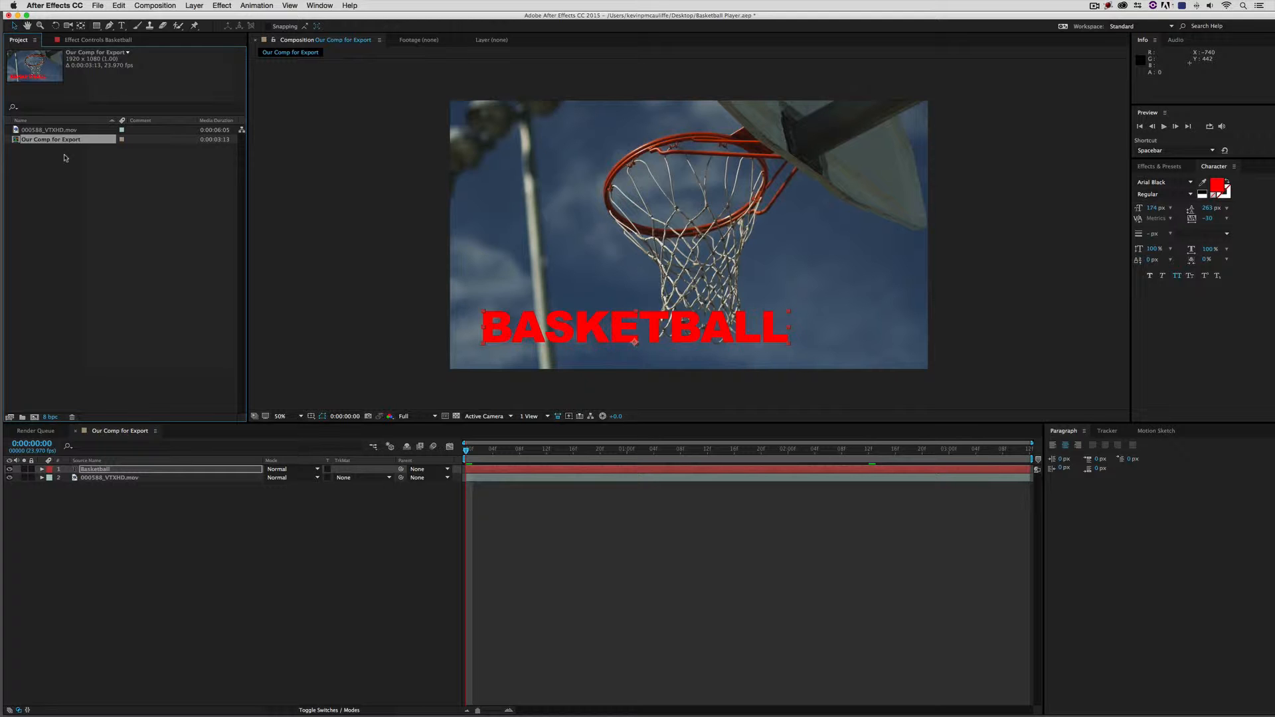
click(98, 6)
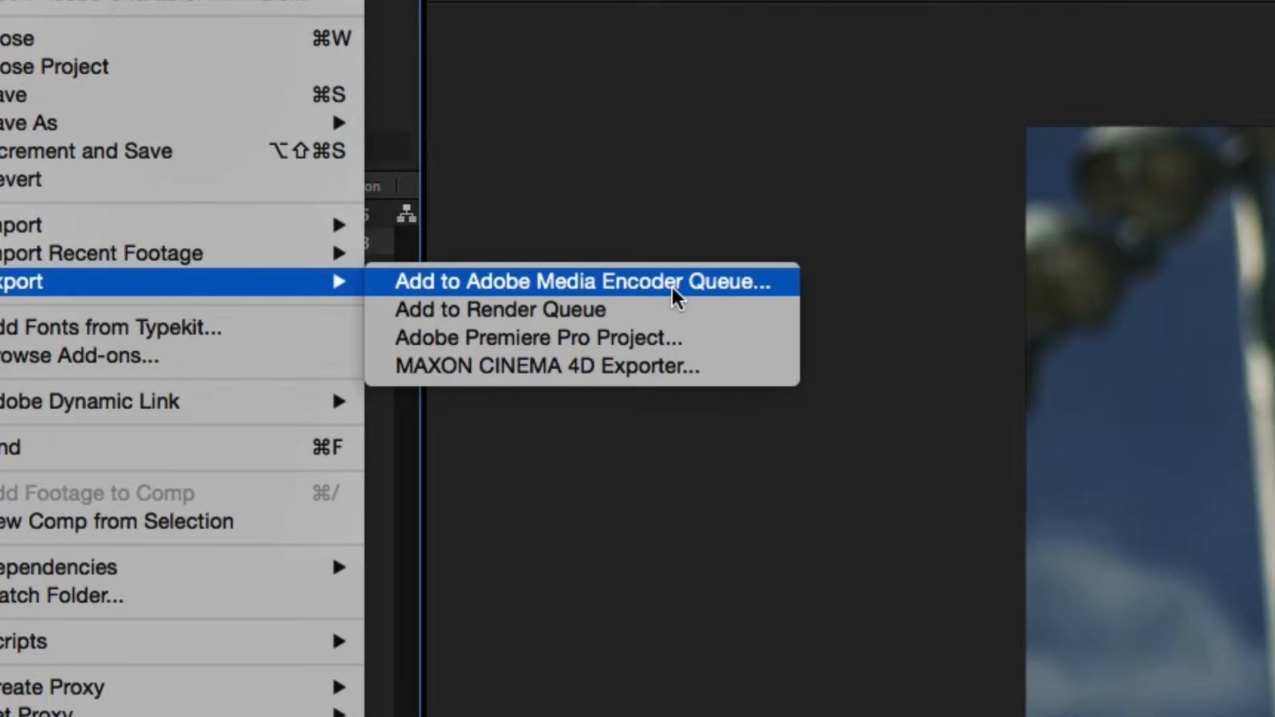
click(579, 308)
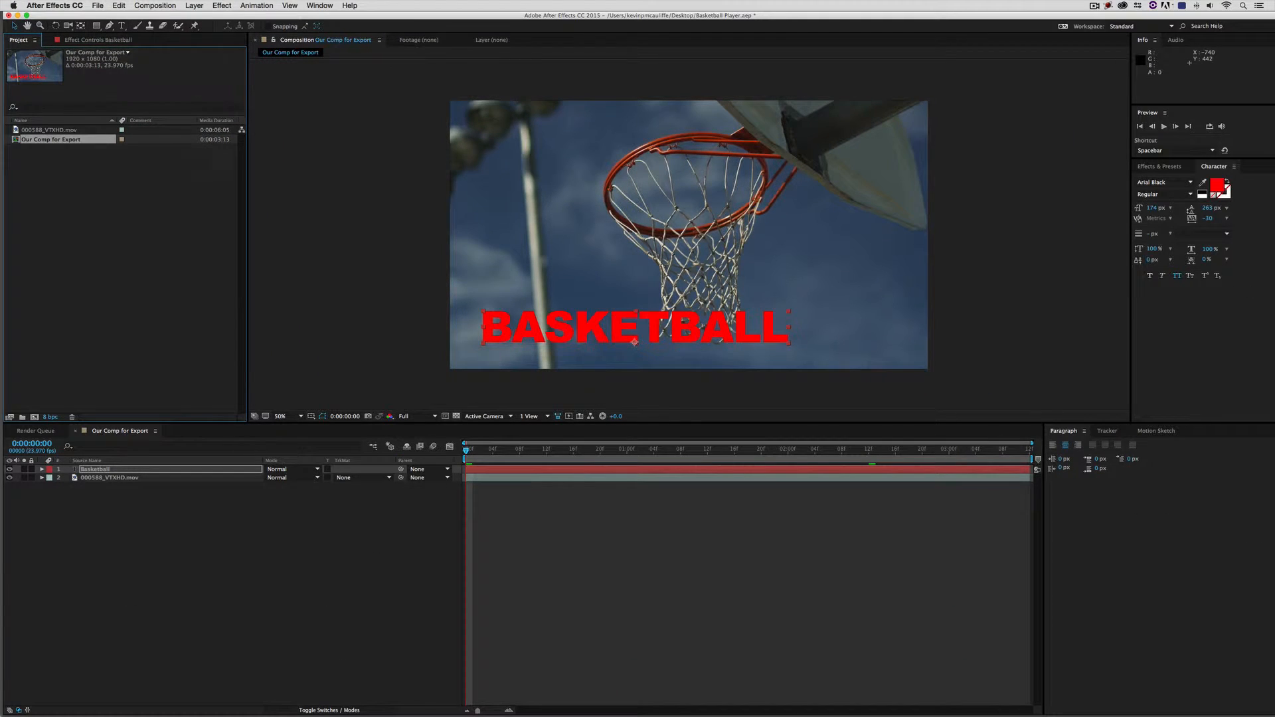
Show the Render Queue and add the Our Comp for Export composition to it.
mouse_move(3, 716)
click(320, 5)
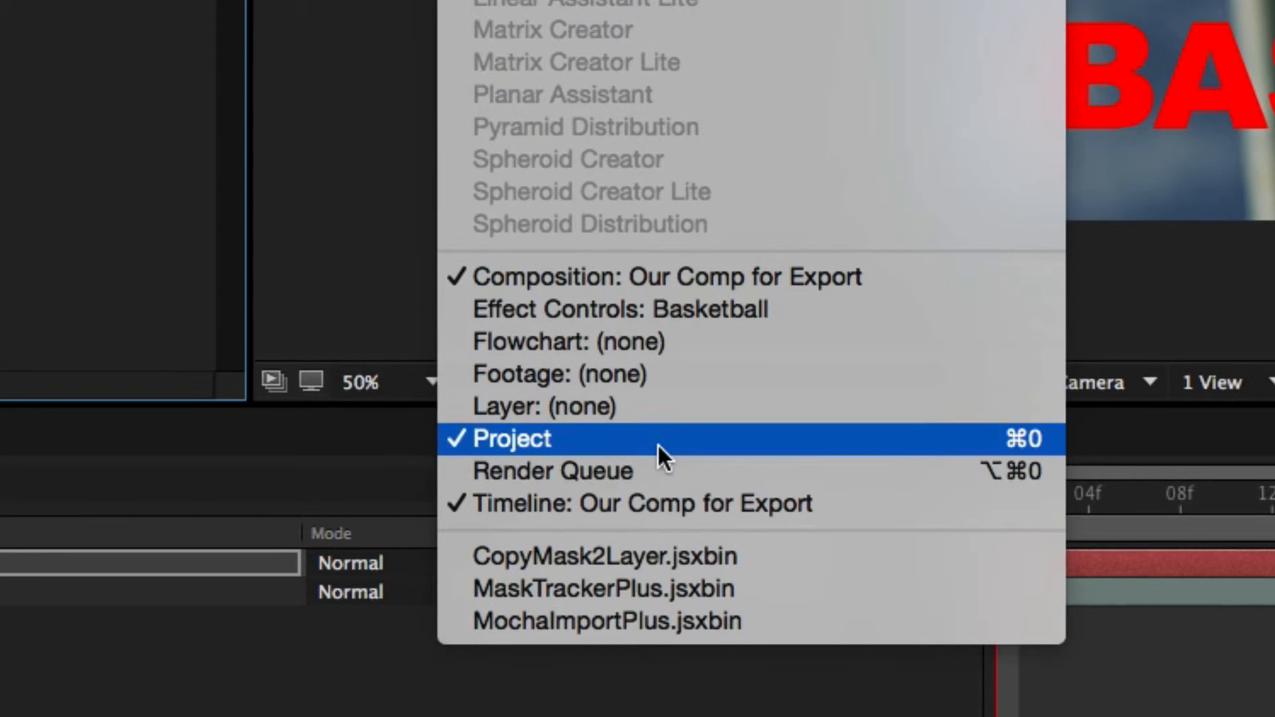
click(894, 465)
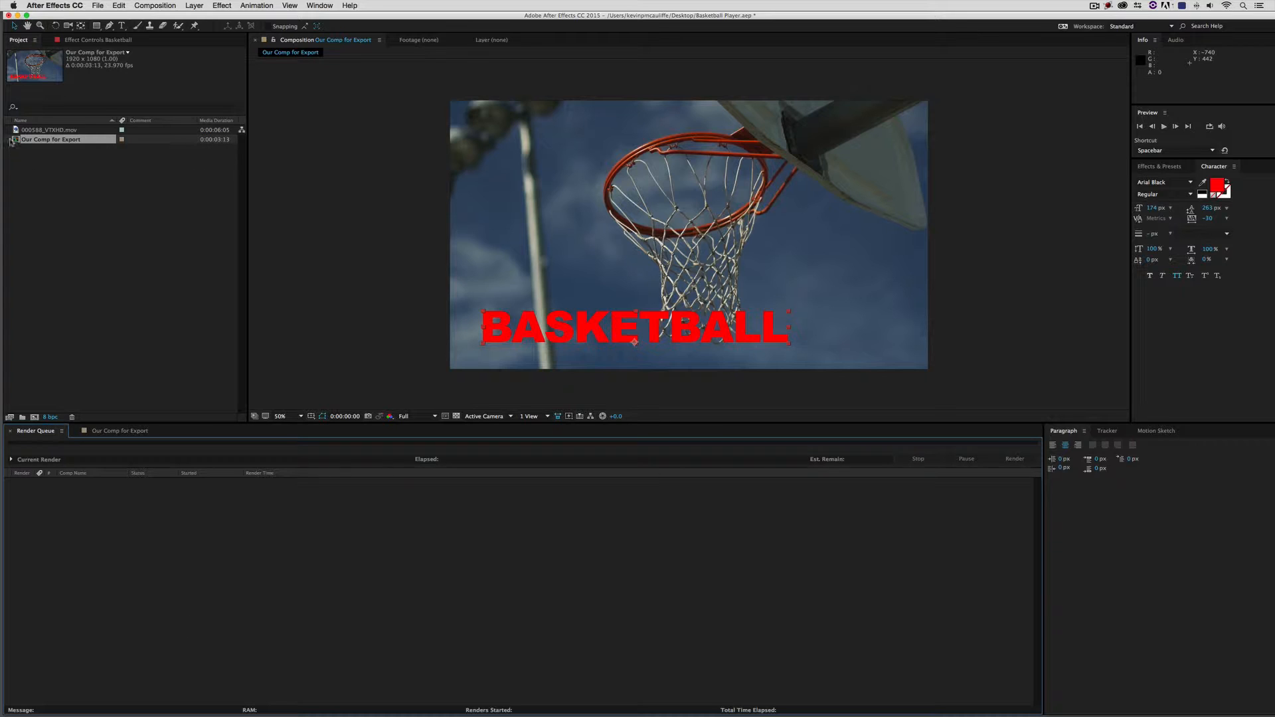
drag(17, 140, 80, 518)
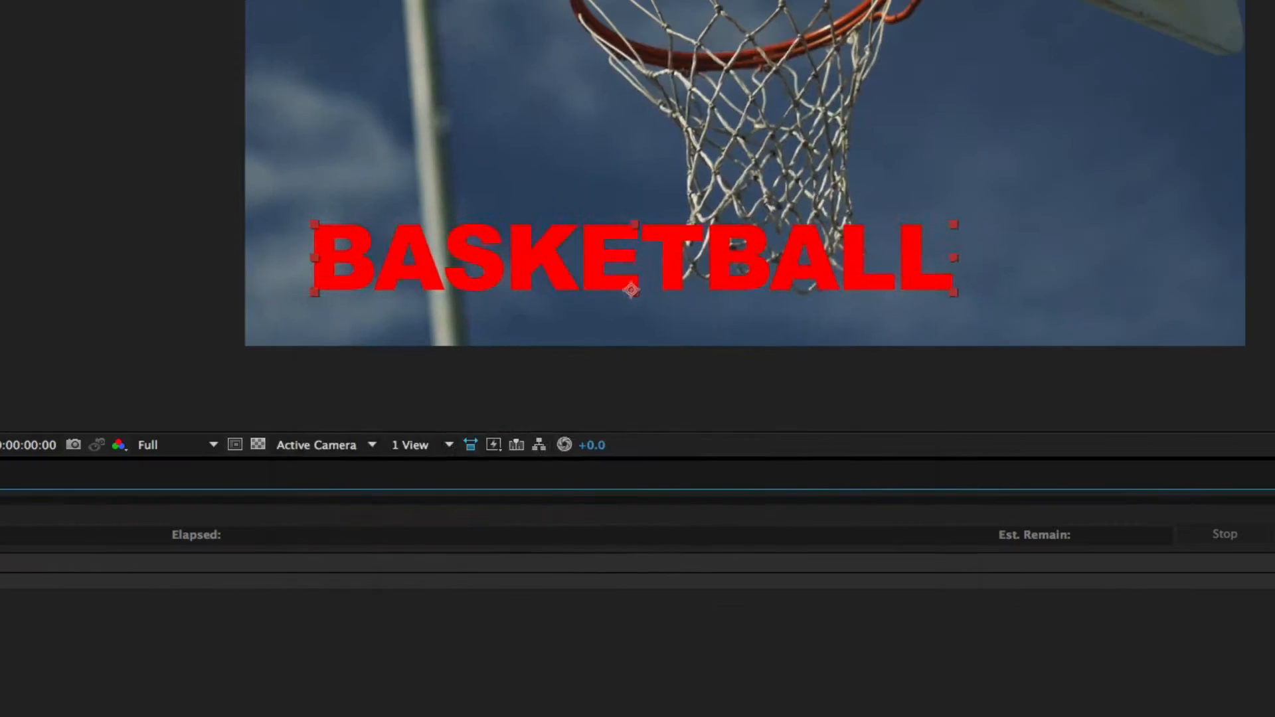
Examine the queued composition's render settings without changing them, and check the layers' frame blending switches in its timeline.
click(304, 312)
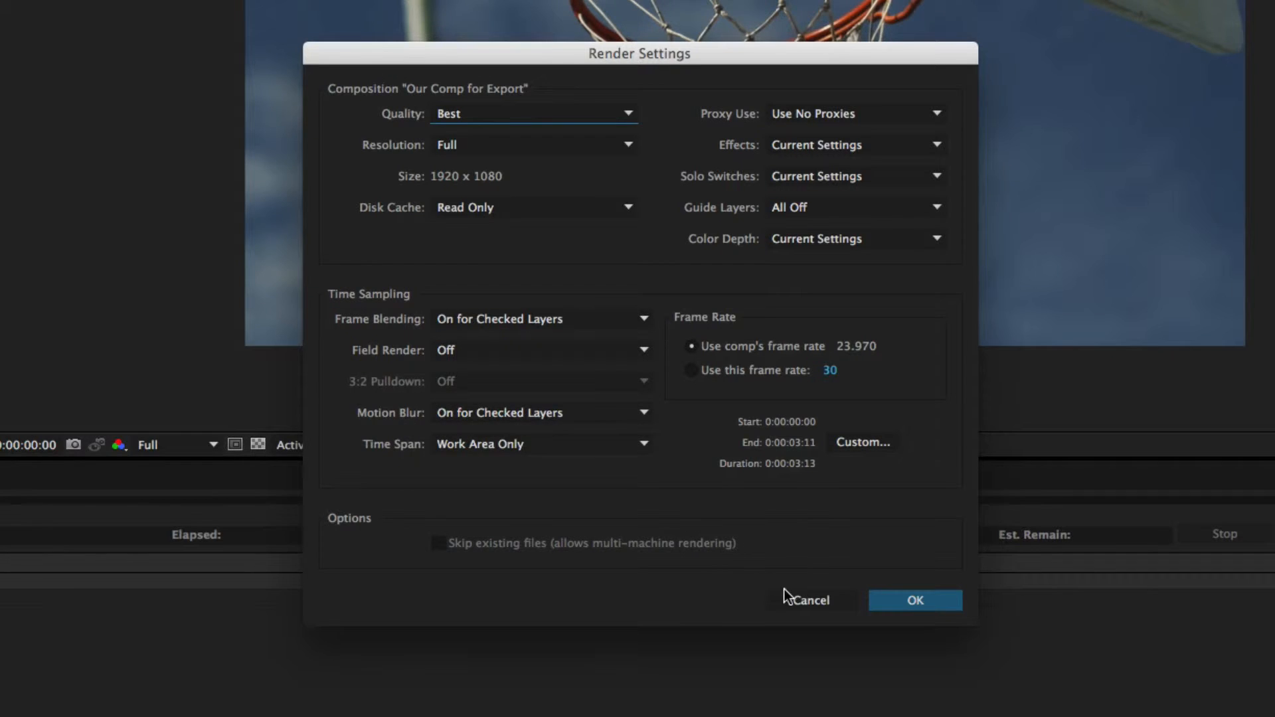
click(811, 600)
click(107, 431)
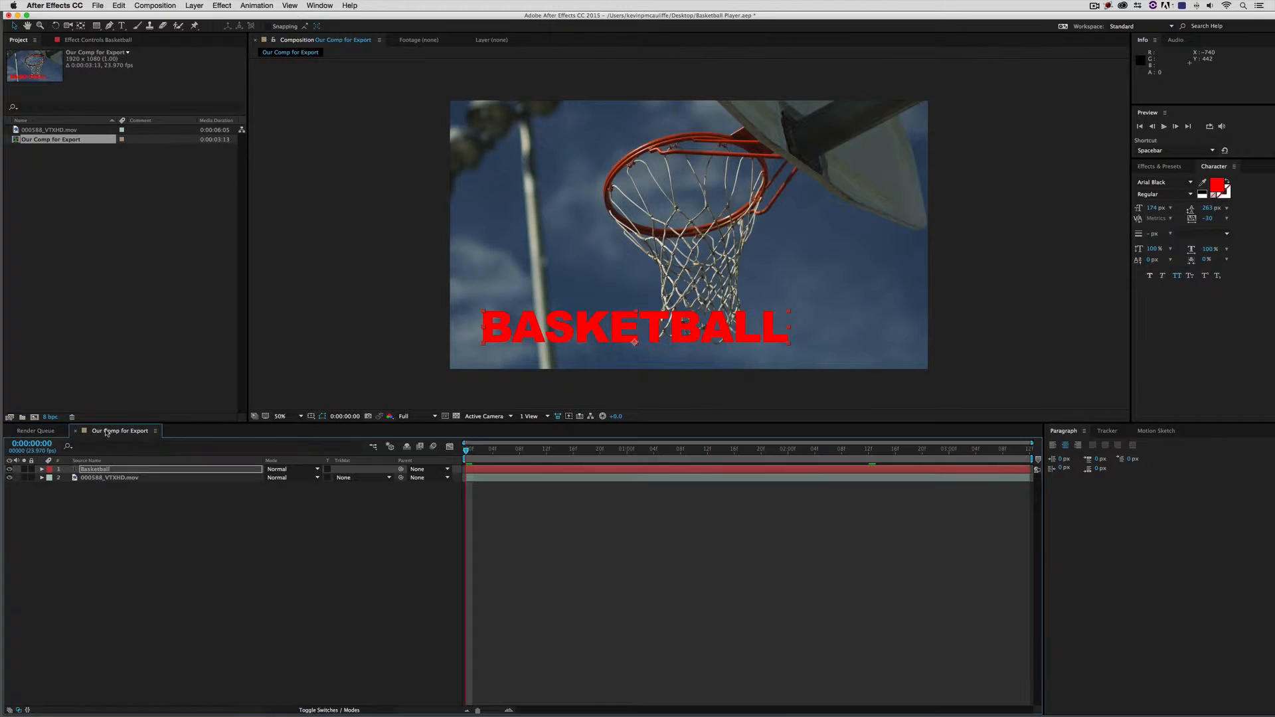
click(325, 711)
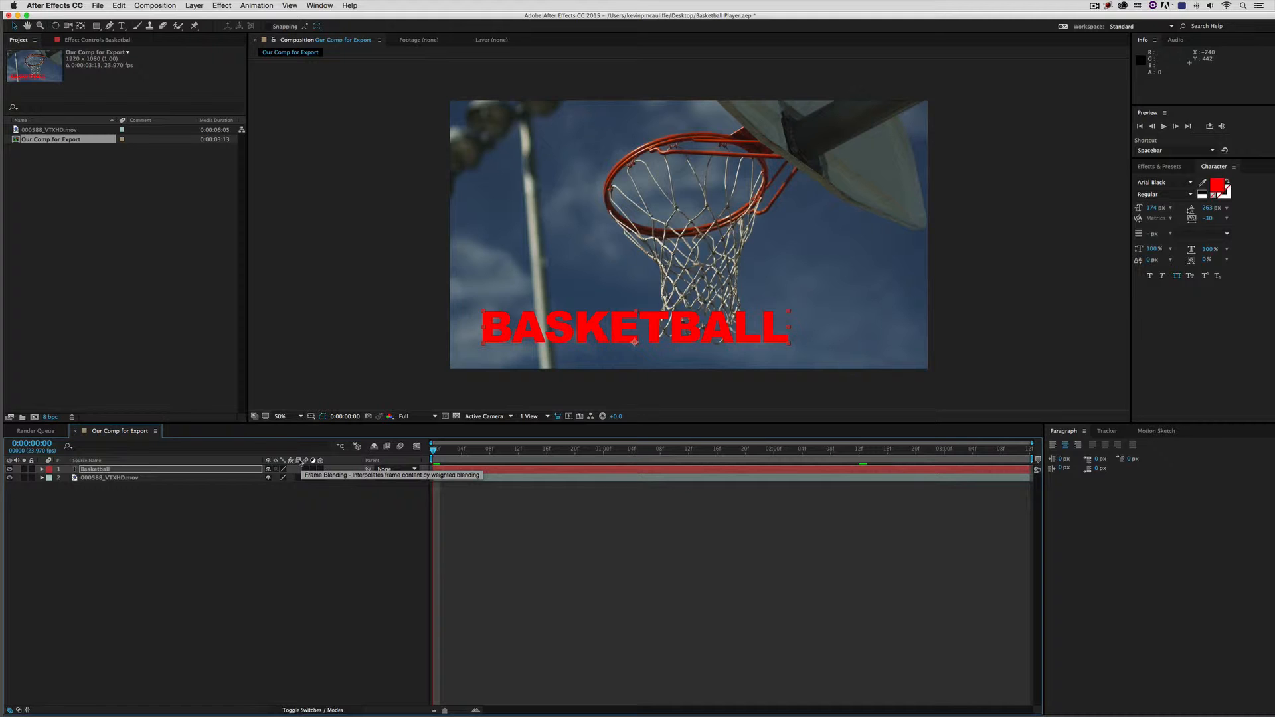
click(37, 431)
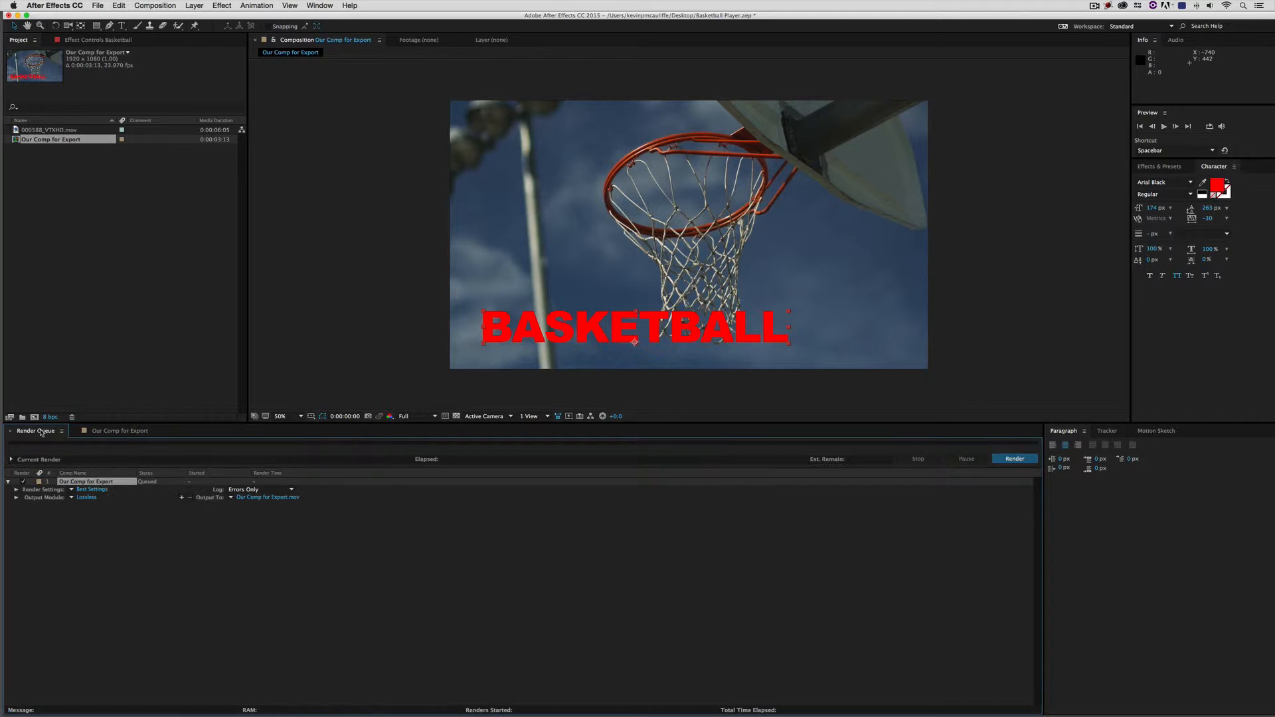
Set Field Render to Upper Field First in the queued composition's render settings, keeping Effects on Current Settings.
click(92, 490)
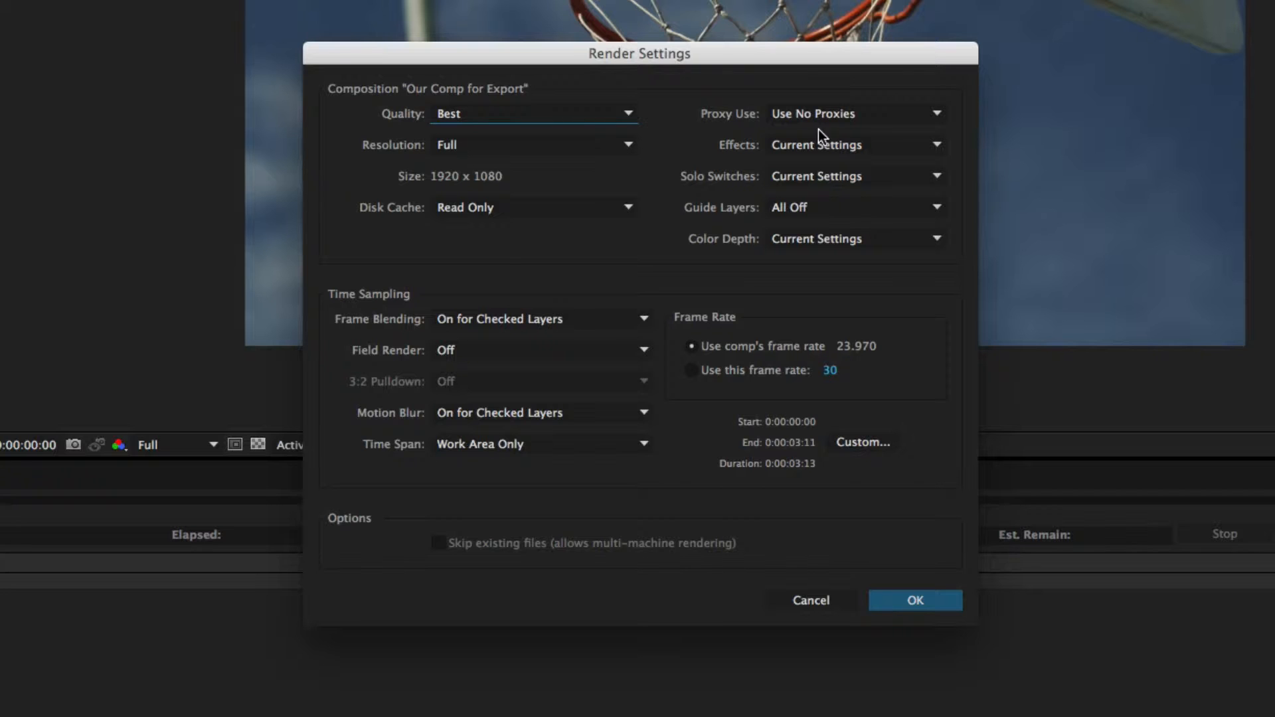
click(830, 144)
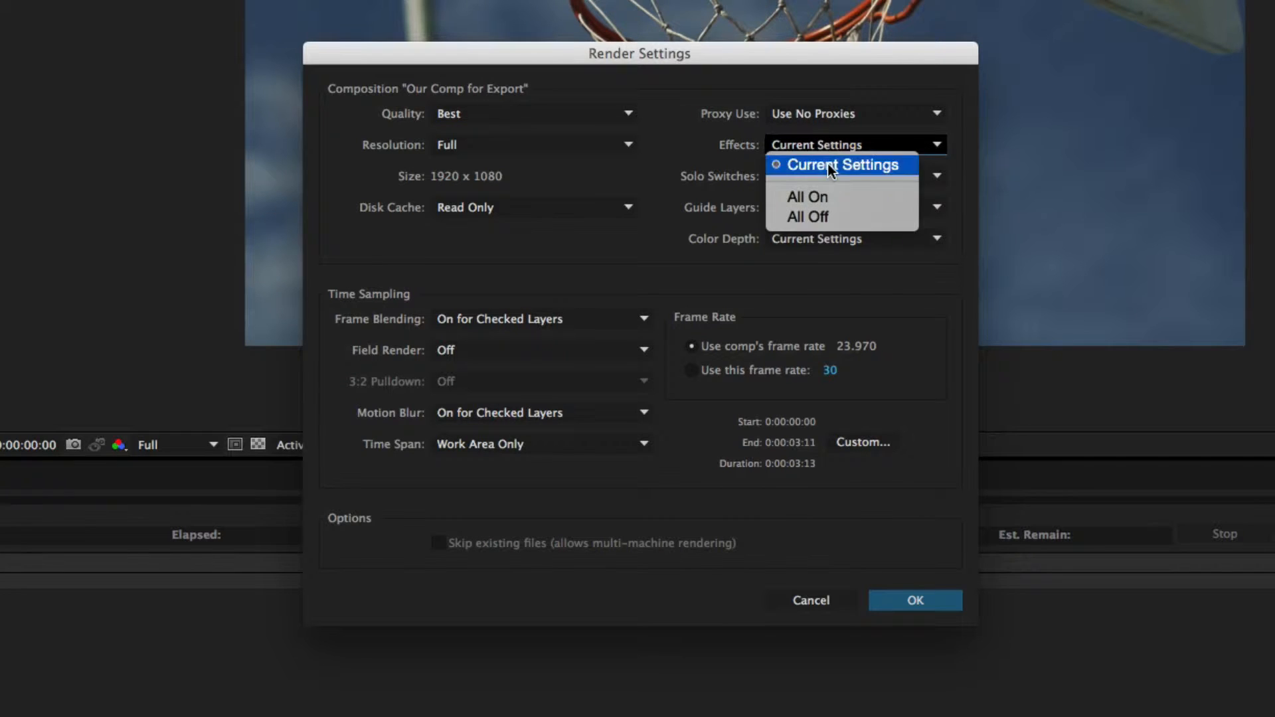
click(717, 143)
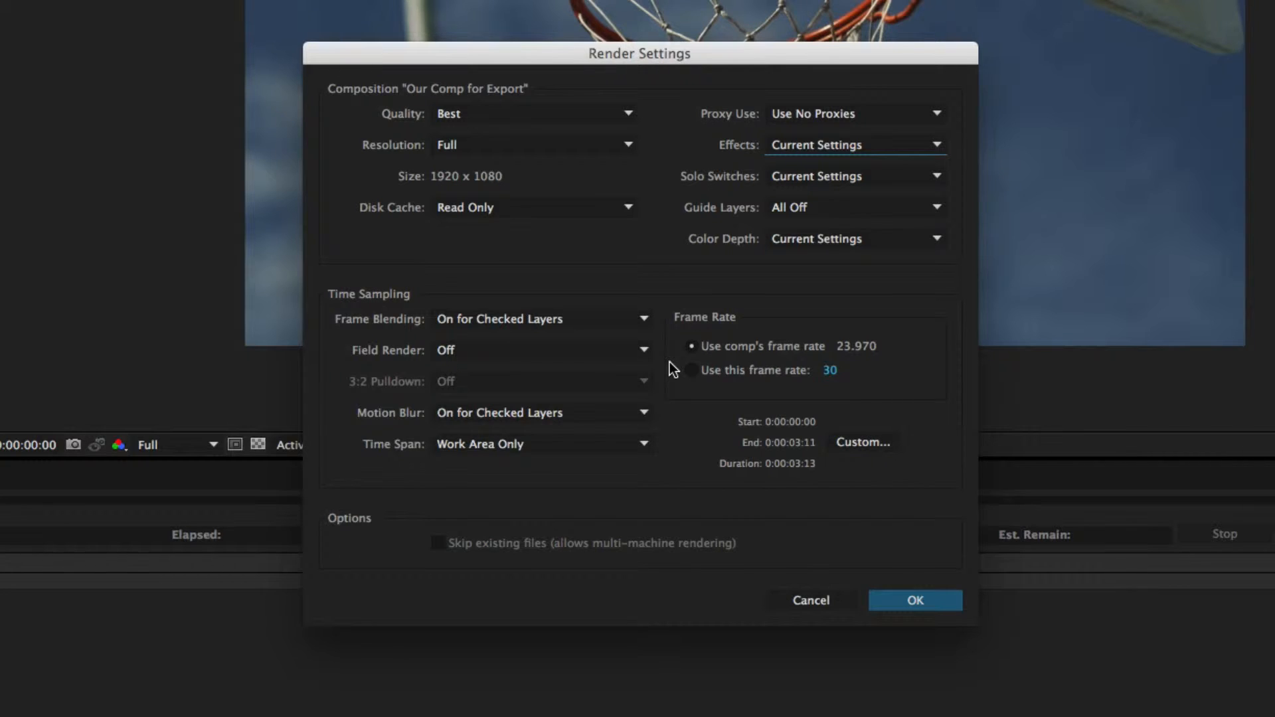
click(641, 354)
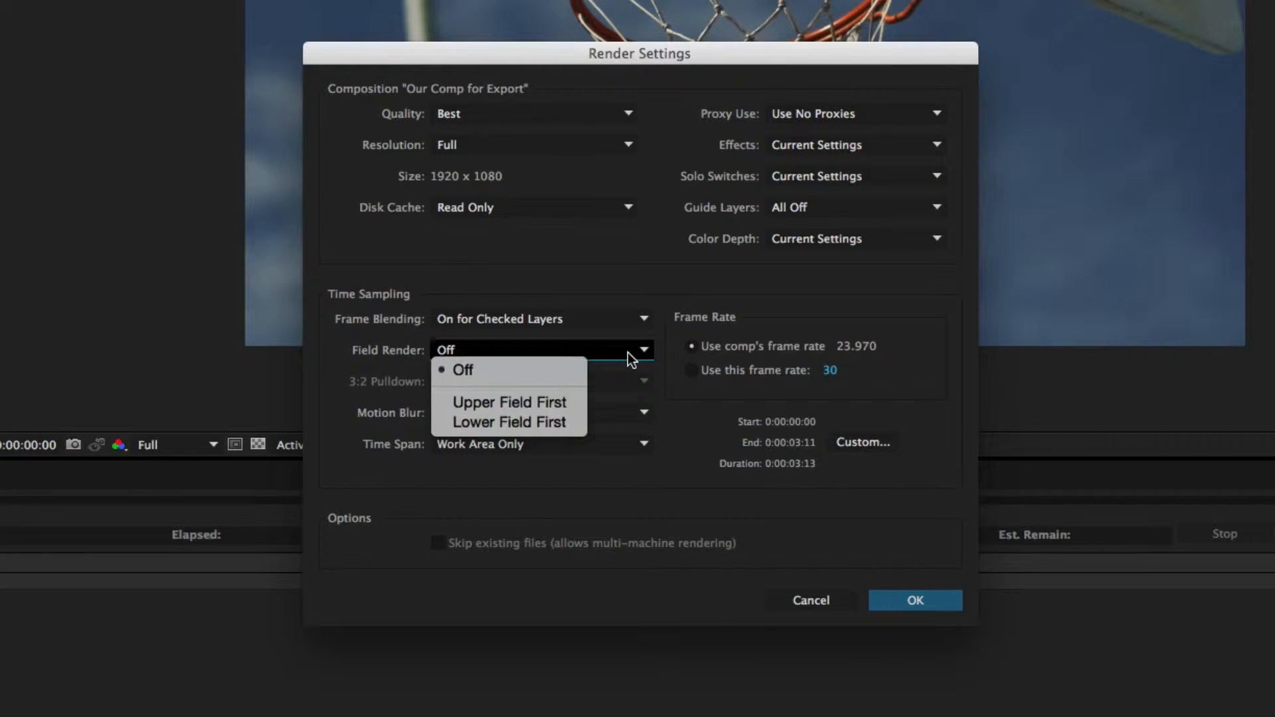
click(552, 403)
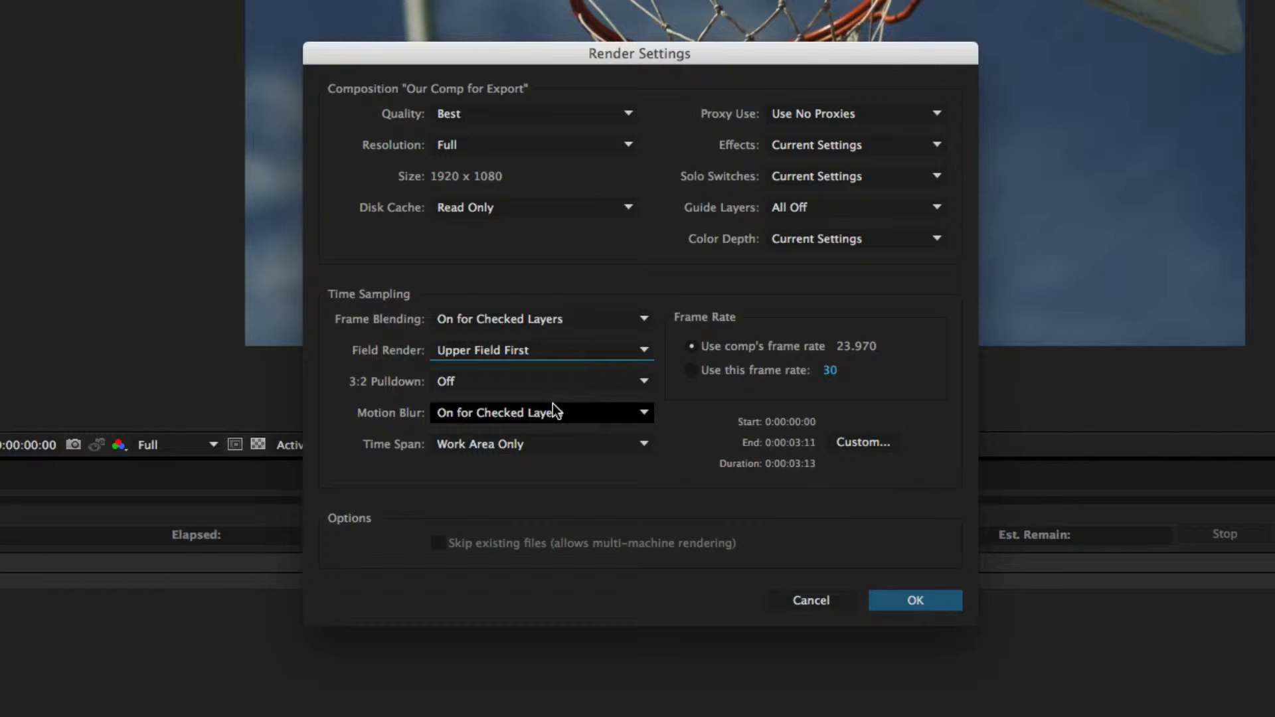
click(513, 349)
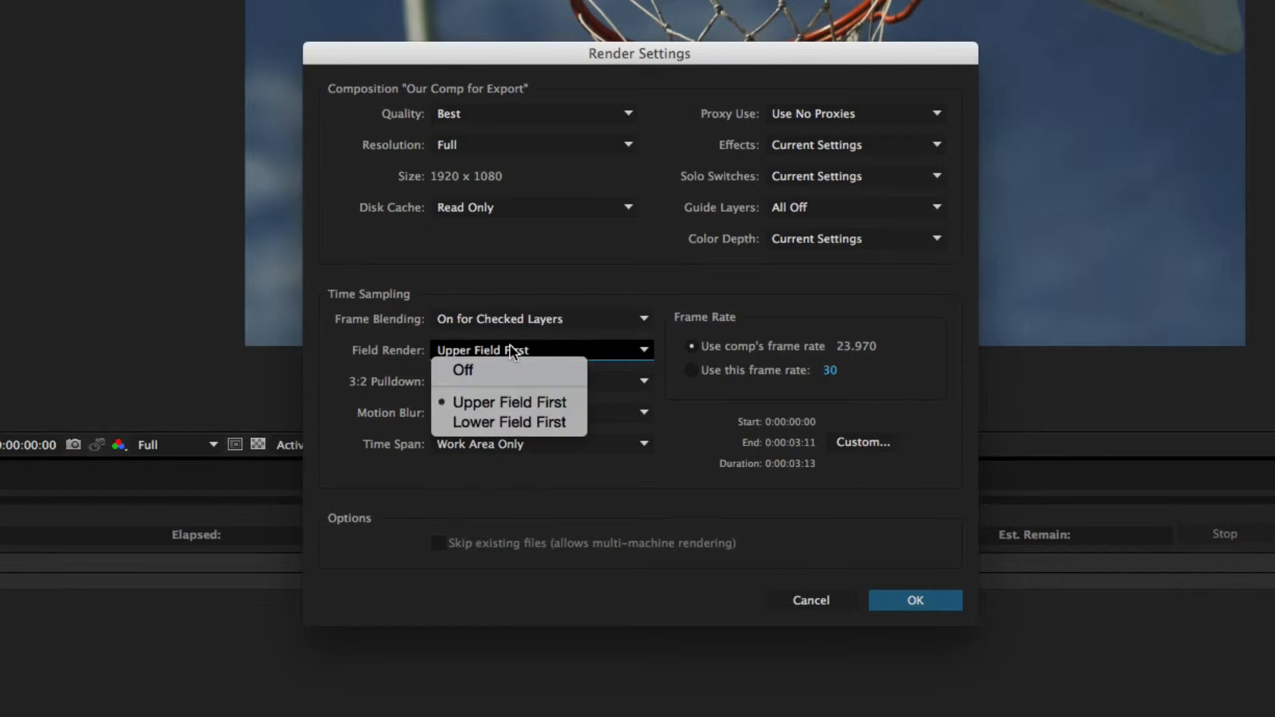
click(511, 405)
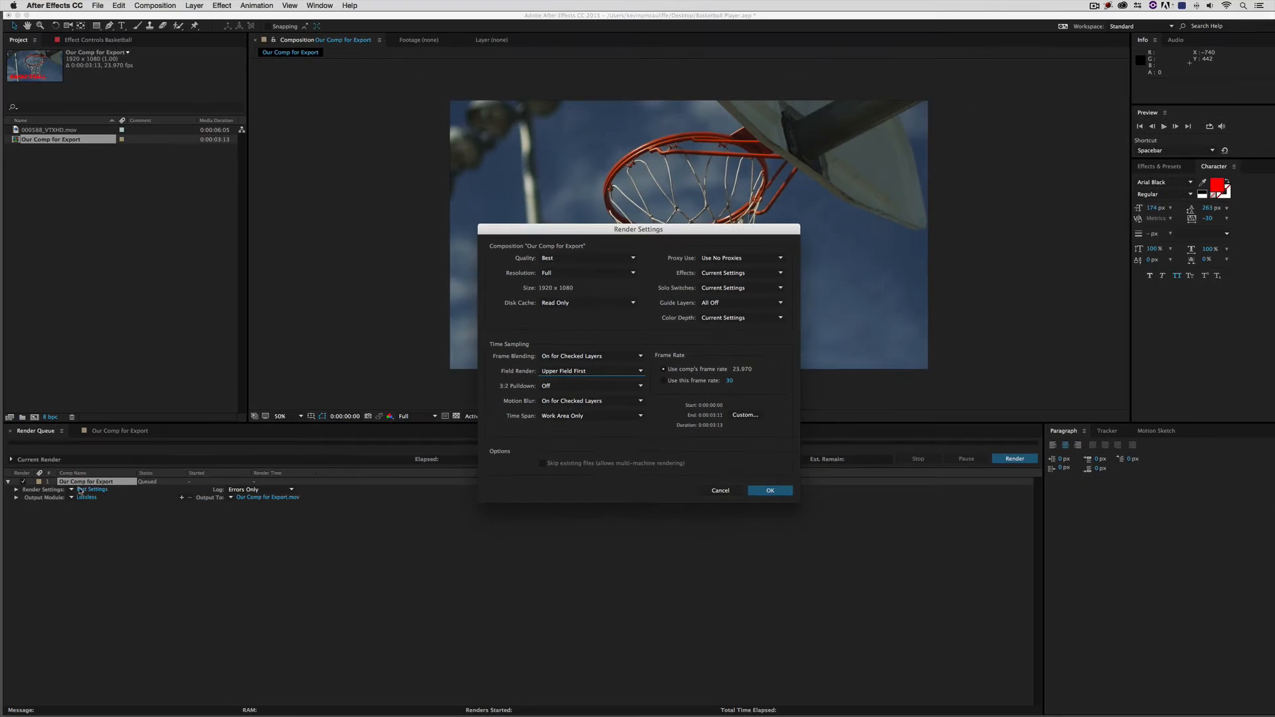
click(772, 491)
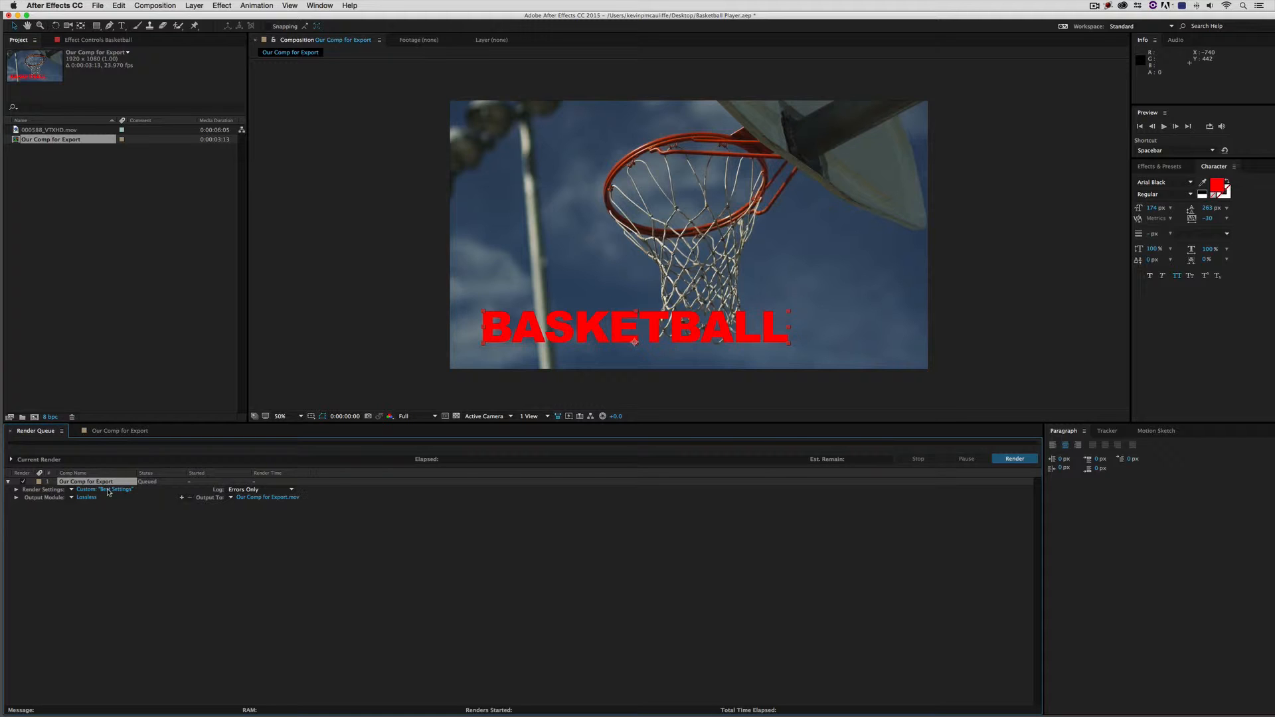
Save the current render settings as a template named "1080i".
click(71, 490)
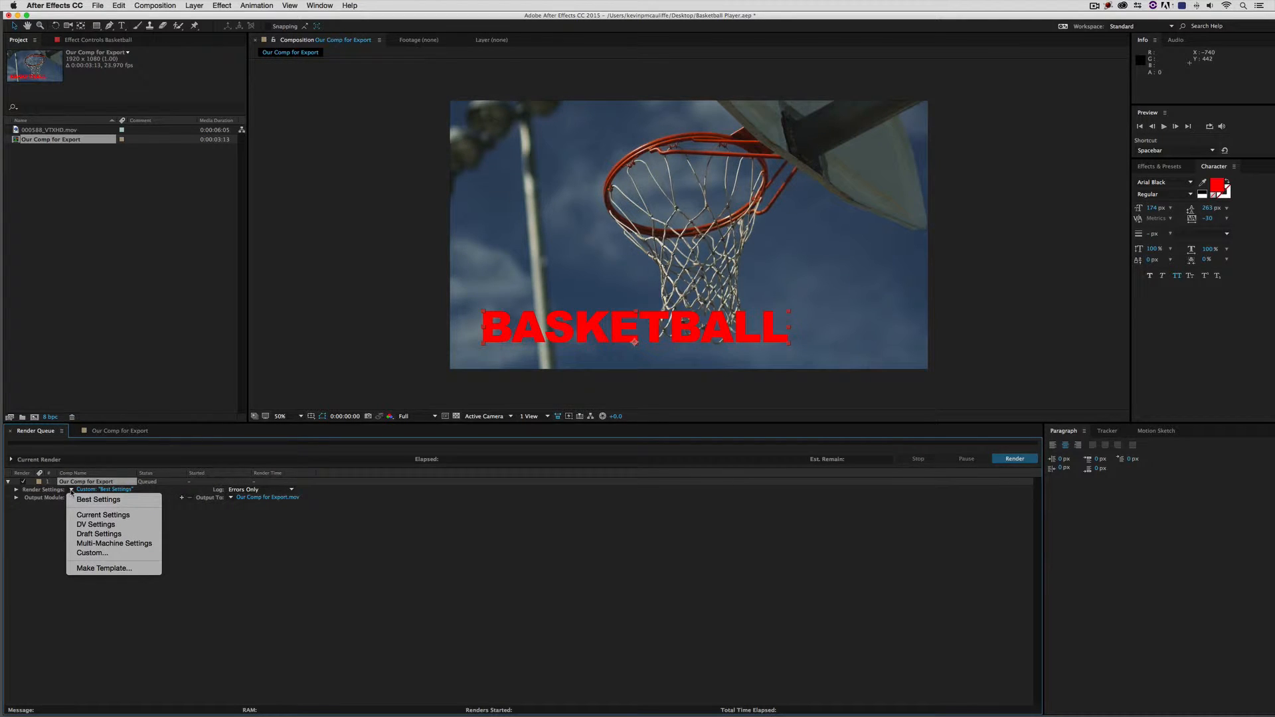
click(78, 569)
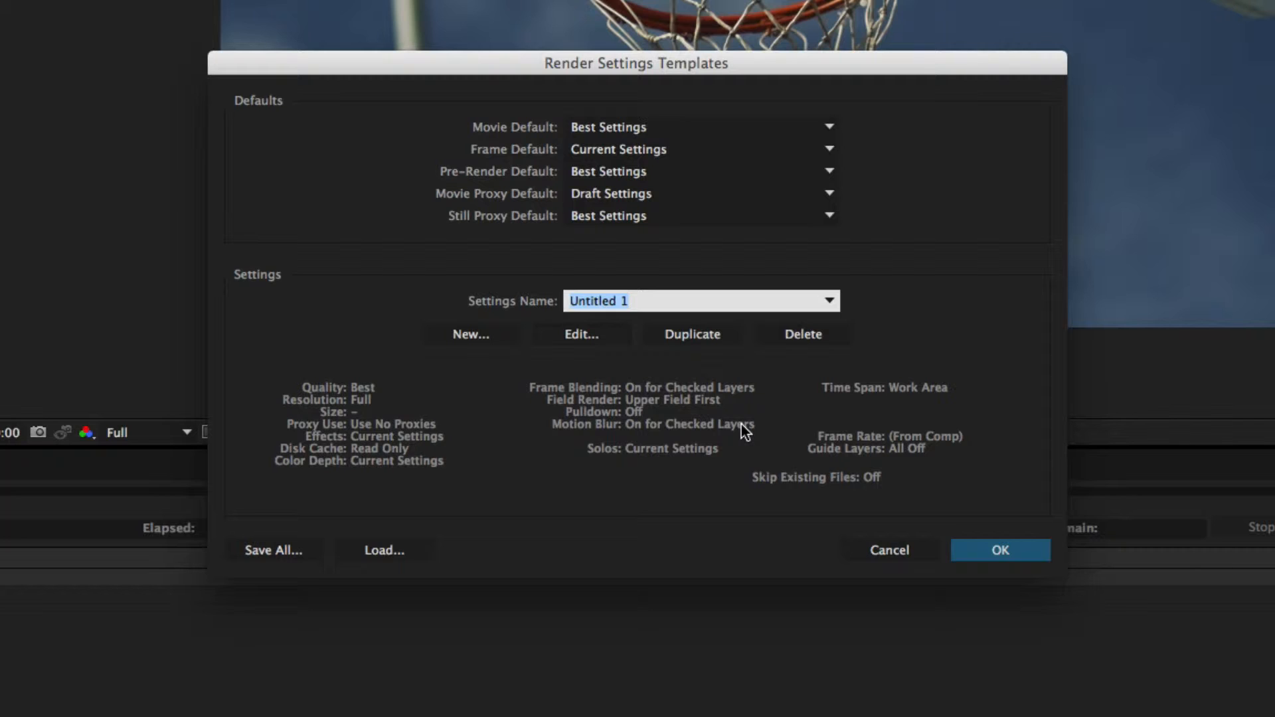
text(1080i)
click(988, 549)
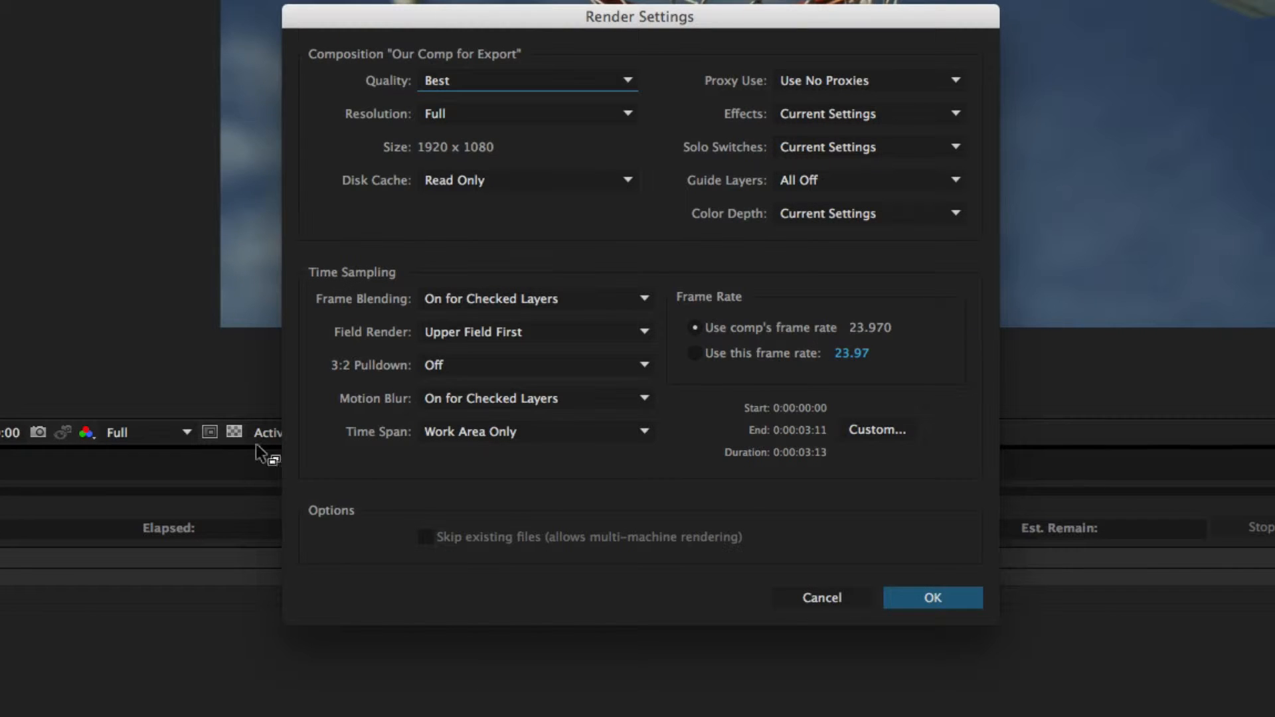
Set Field Render to Off in the queued composition's render settings.
click(464, 332)
click(458, 352)
click(932, 598)
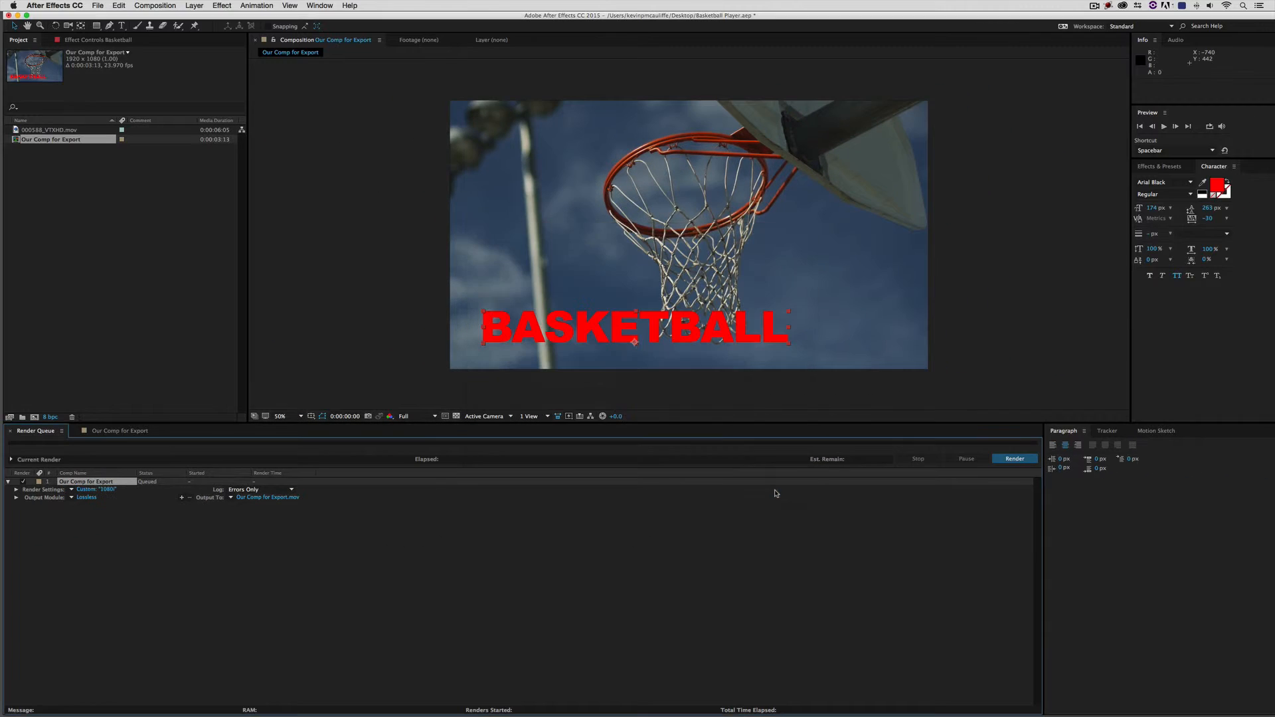
Save the current render settings as another template named "720p/1080p".
click(72, 490)
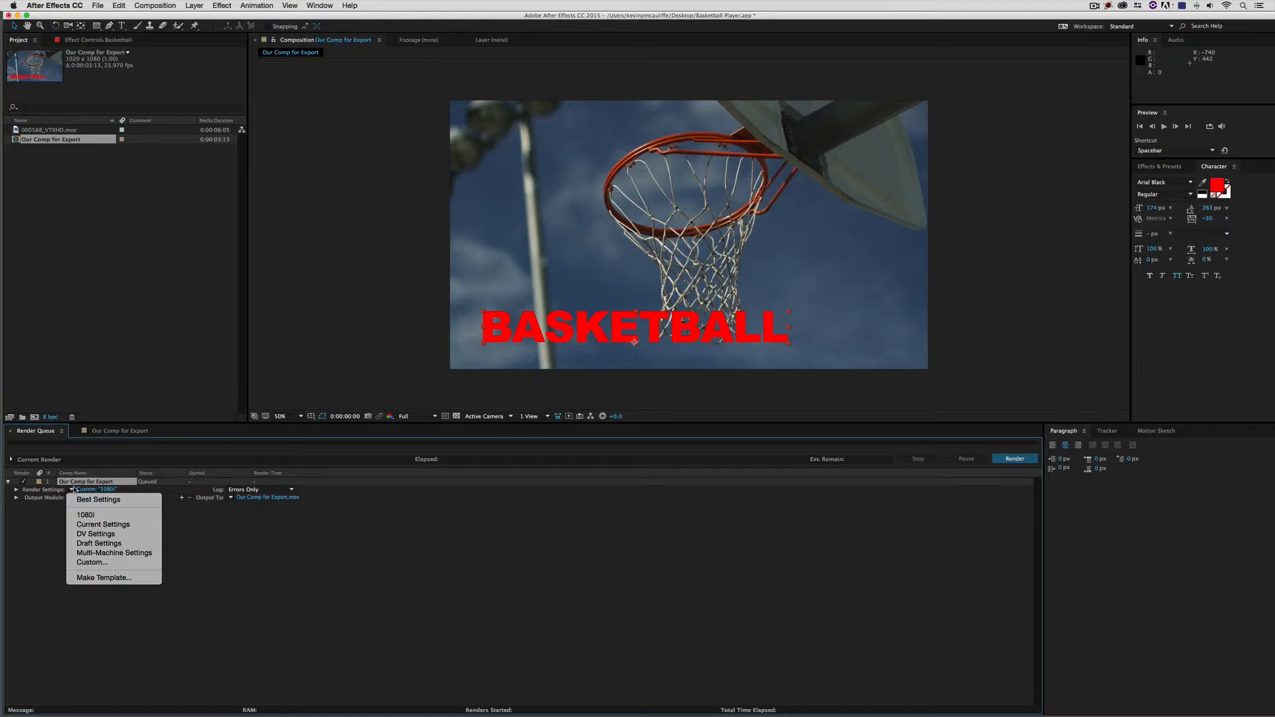
click(102, 578)
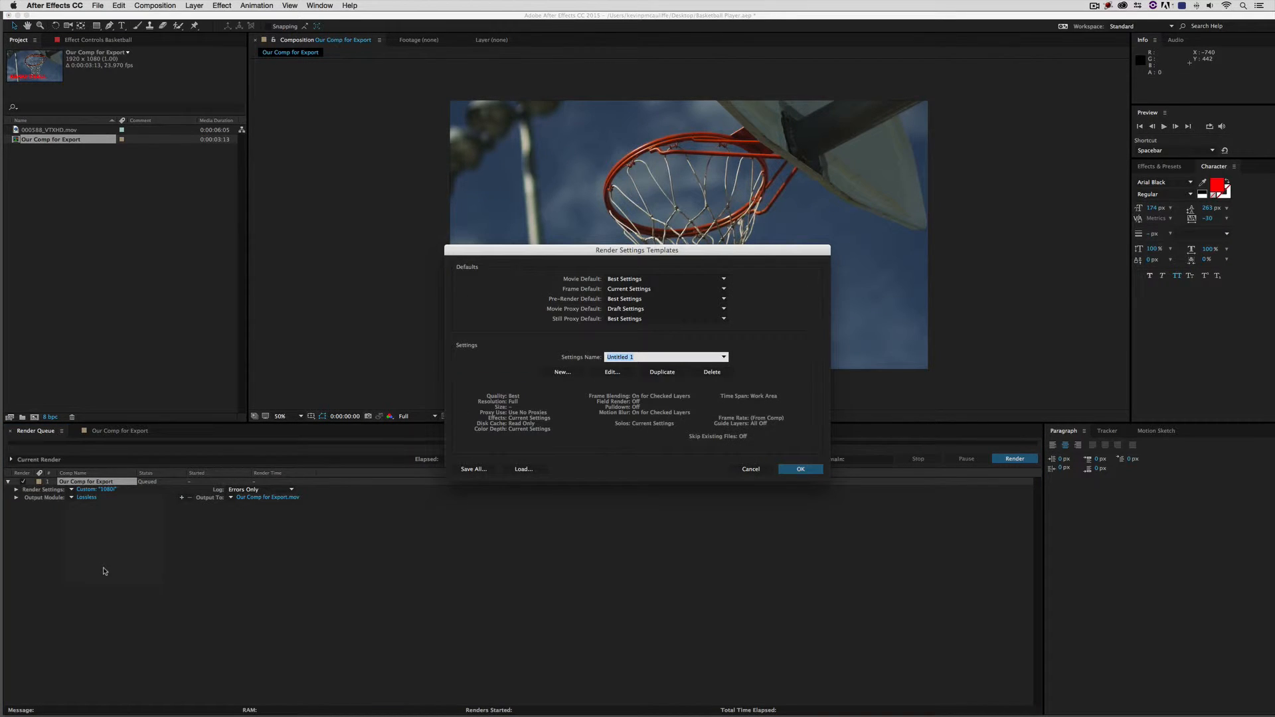
text(1080p)
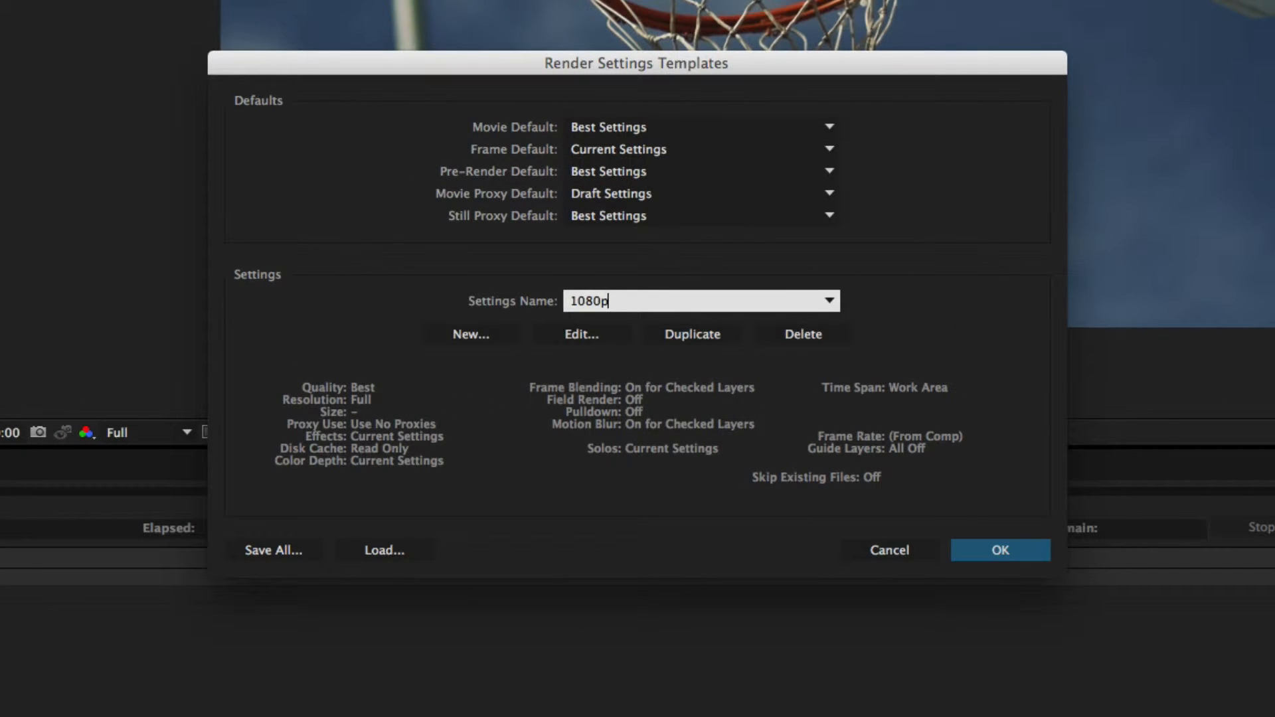
key(Left)
key(Left)
key(Left)
key(Left)
key(Left)
text(720p/)
click(998, 550)
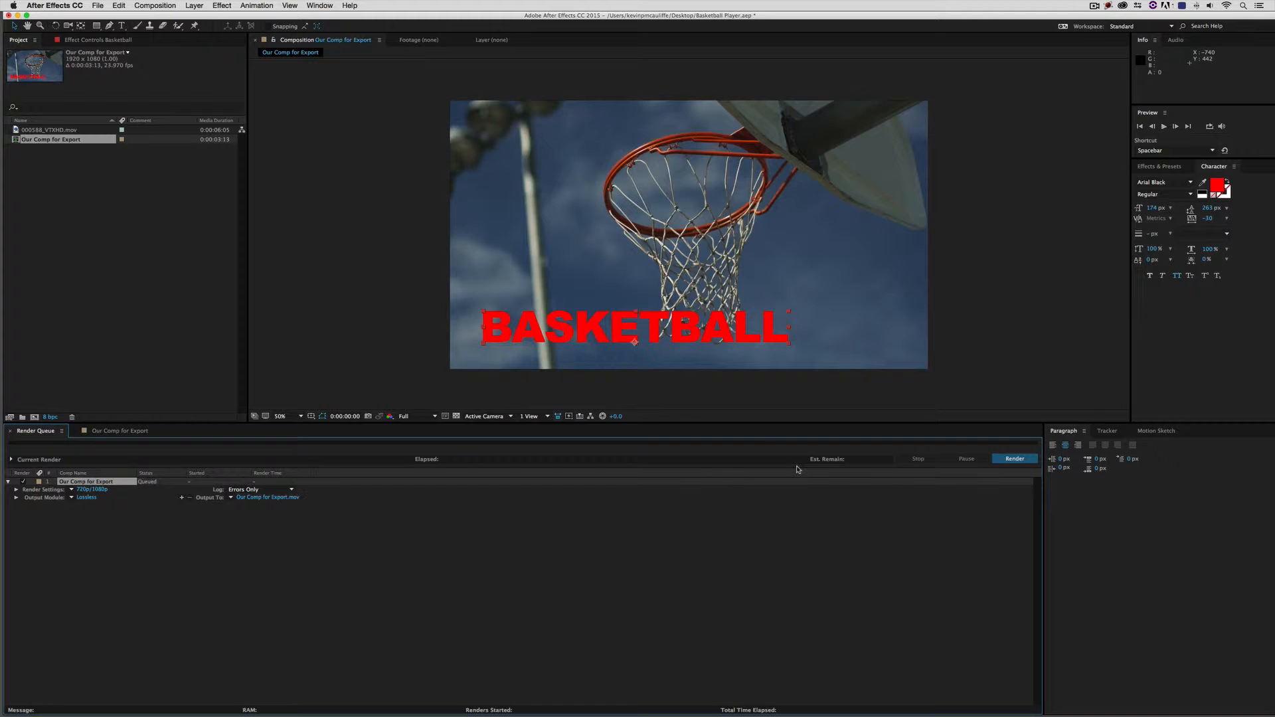
click(71, 489)
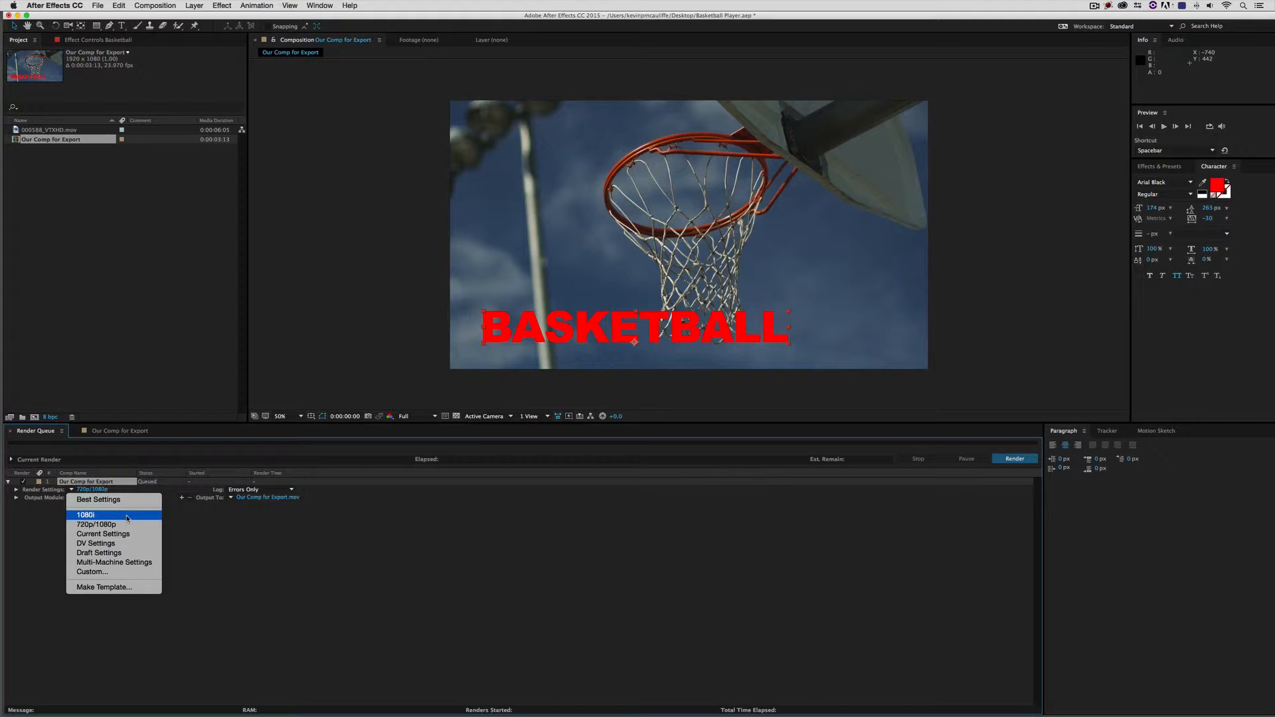
click(238, 537)
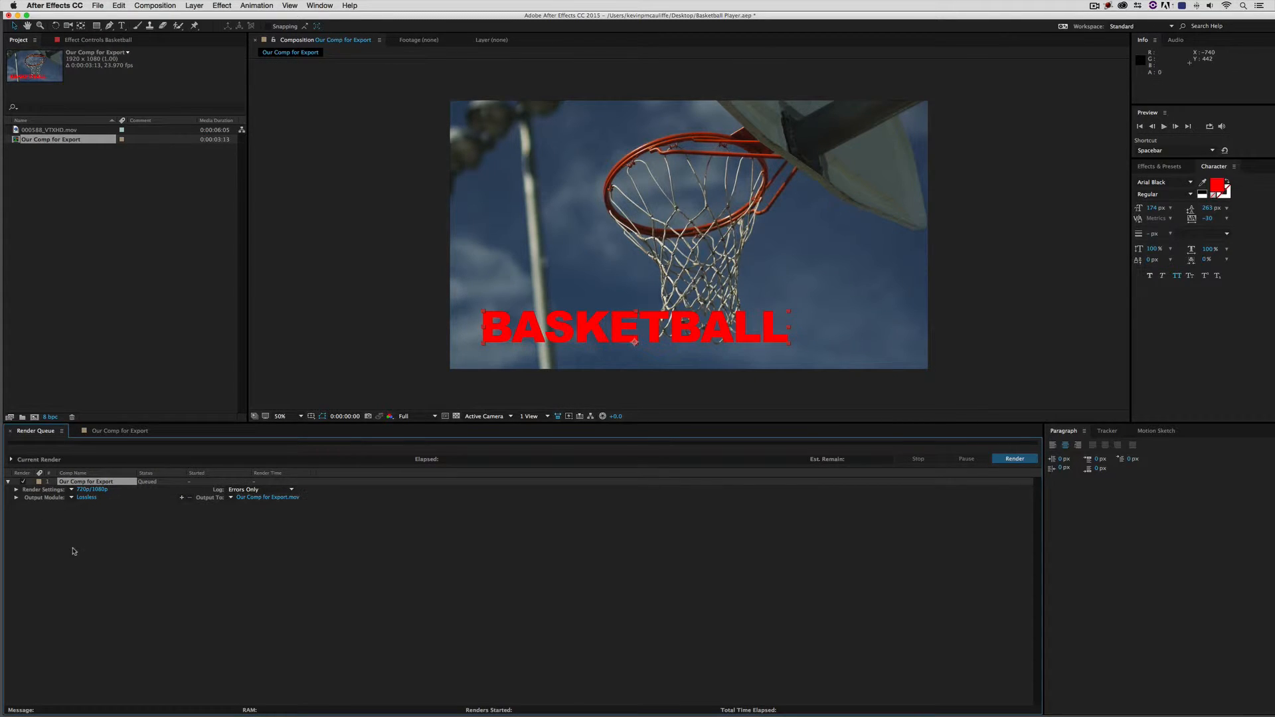
click(152, 576)
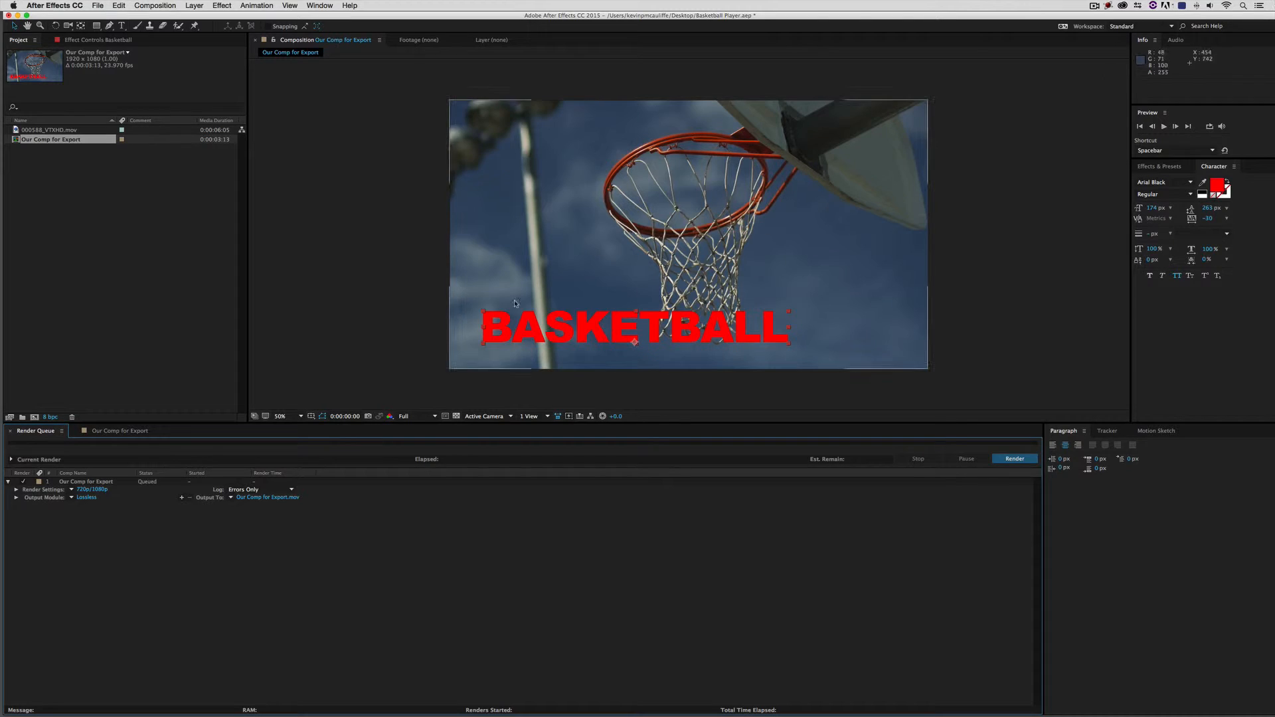
Configure the queued composition's output module as QuickTime with RGB channels, Millions of Colors depth and Premultiplied (Matted) color.
click(87, 497)
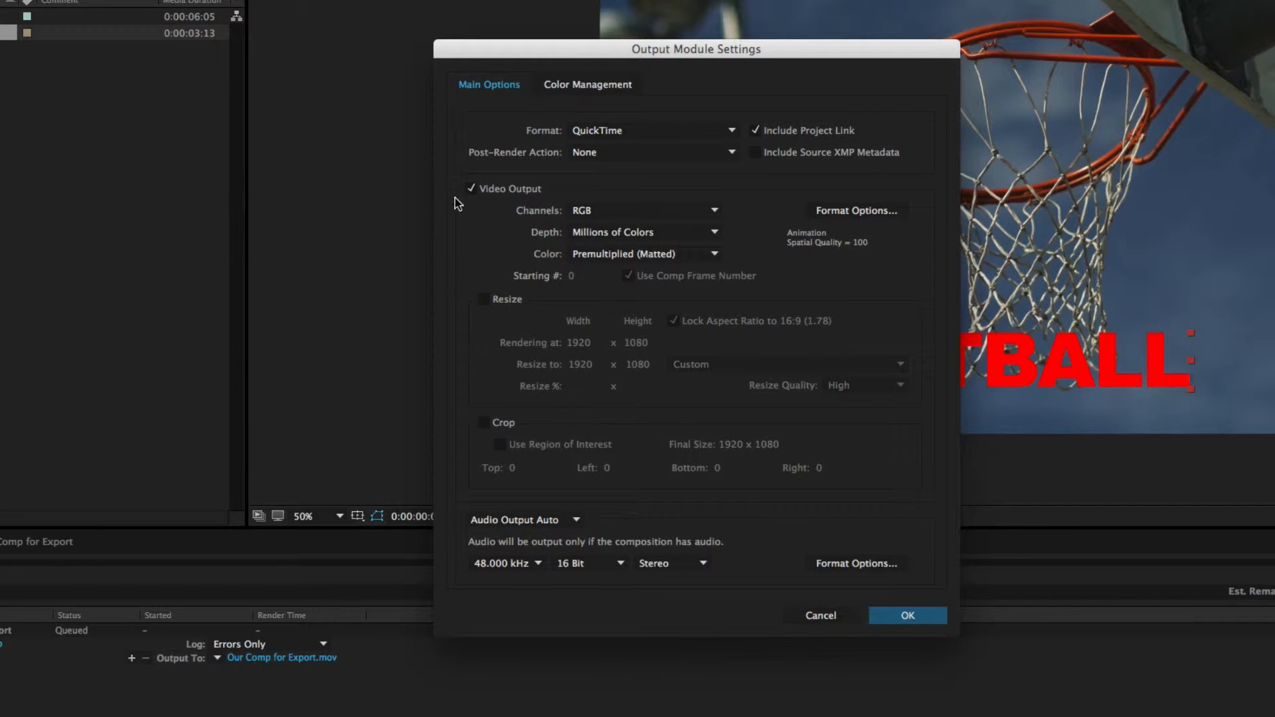
click(678, 130)
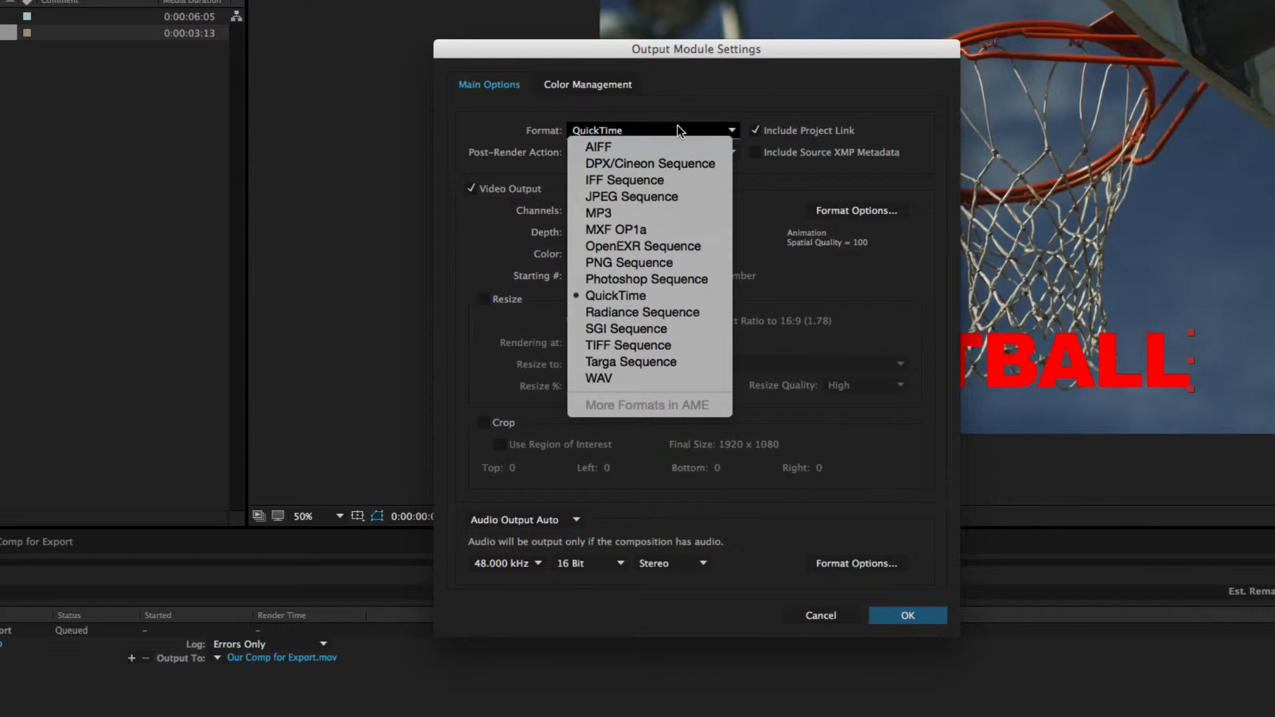
click(678, 296)
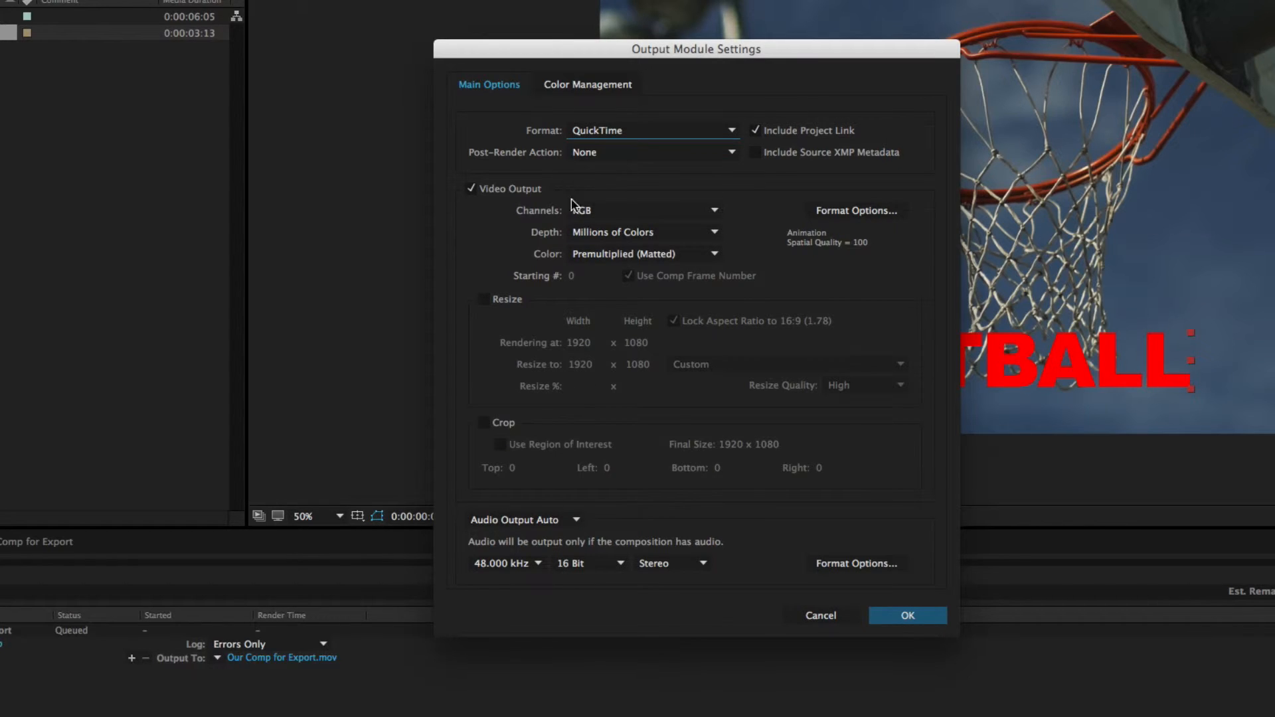
click(710, 213)
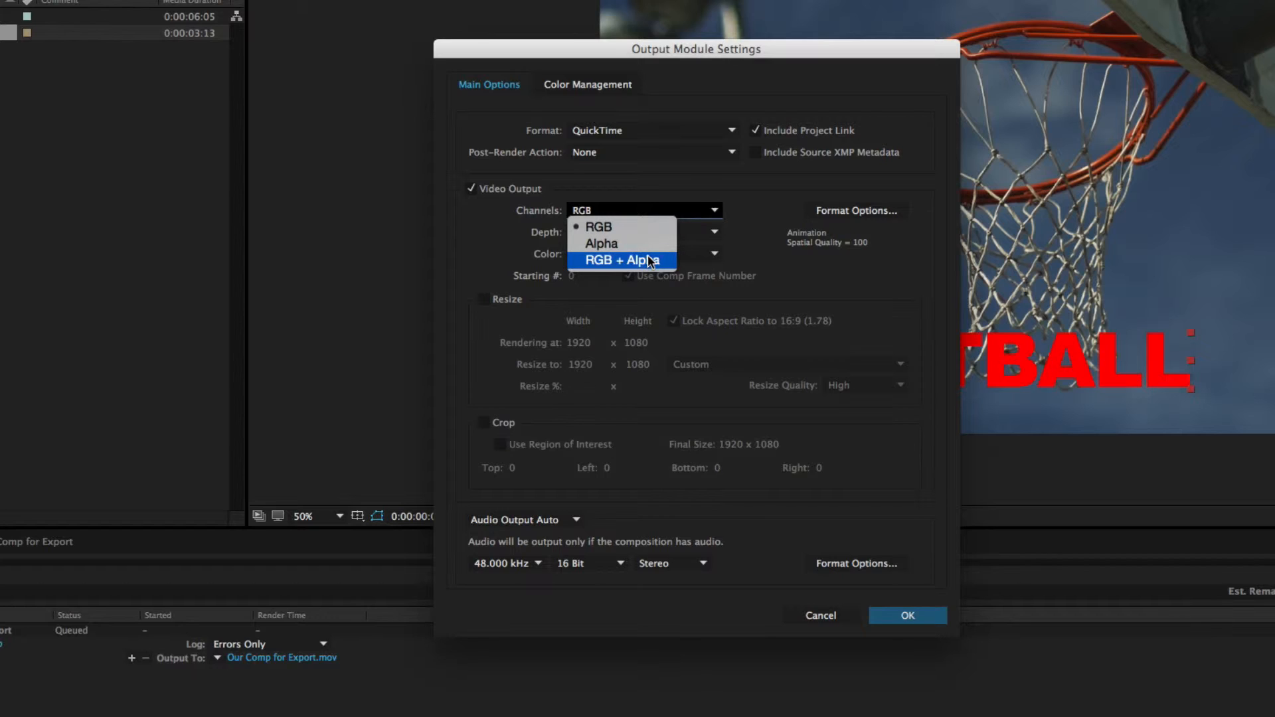
click(651, 226)
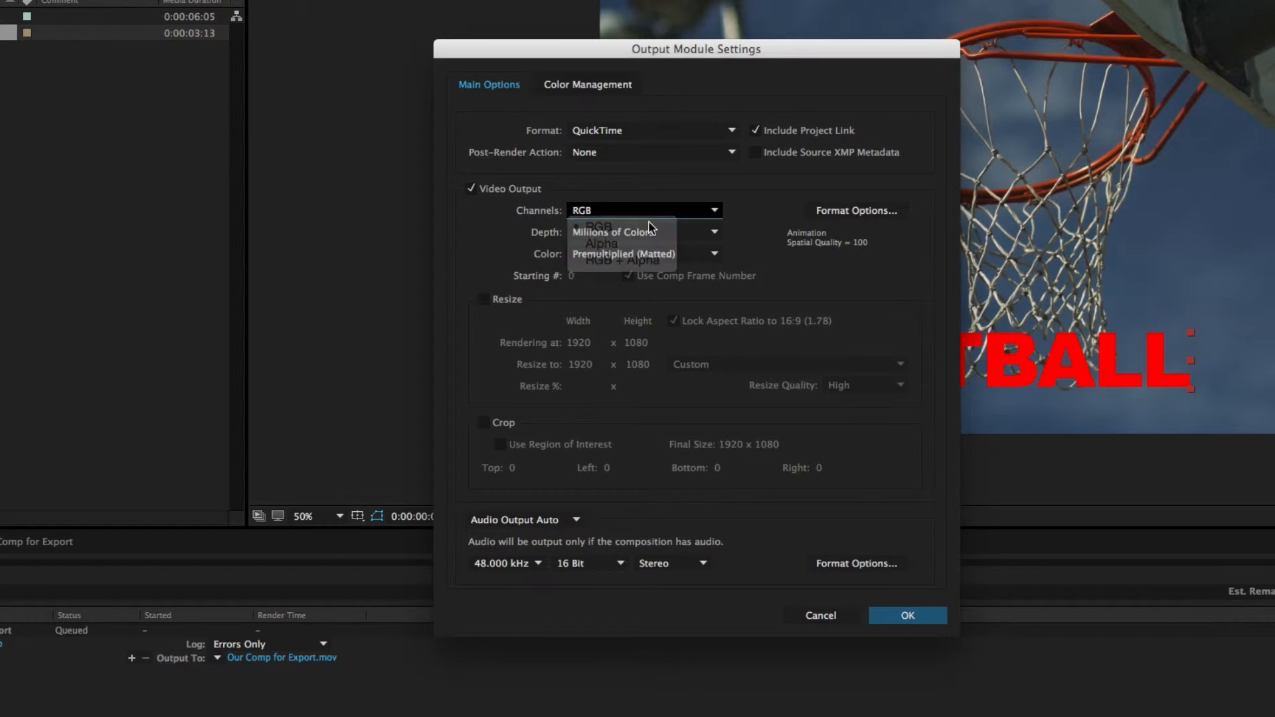
click(695, 232)
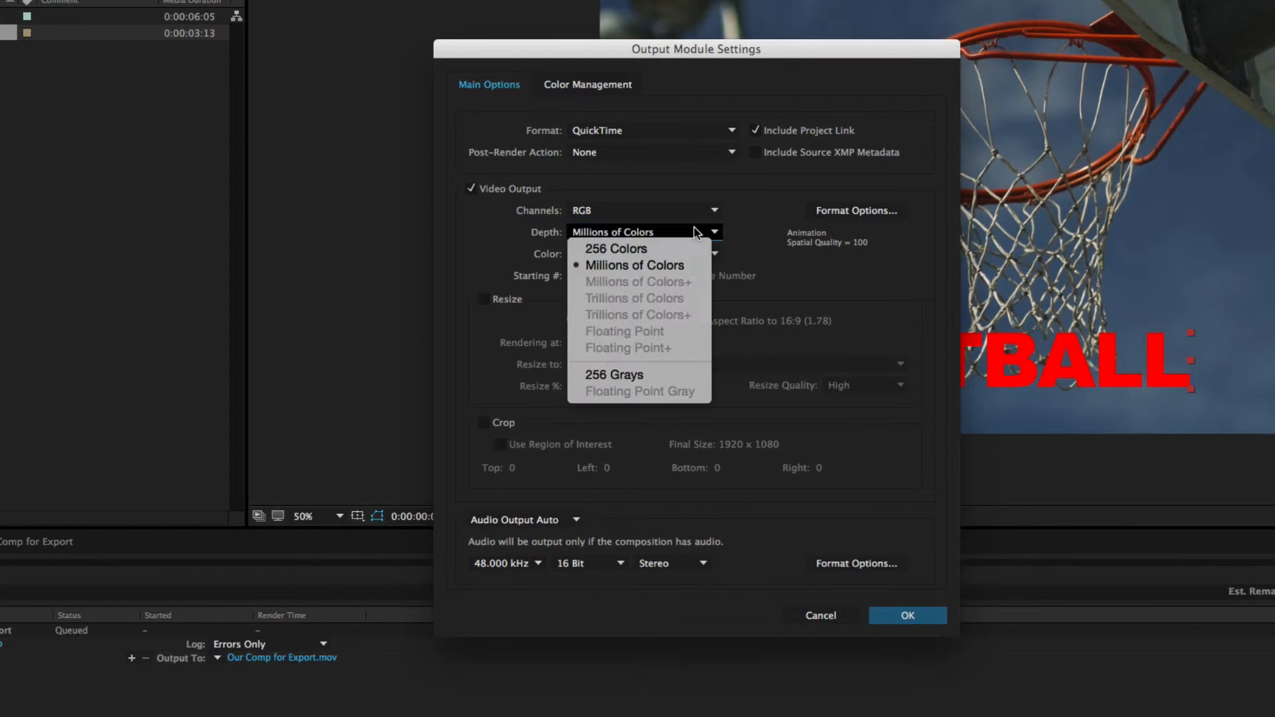
click(658, 266)
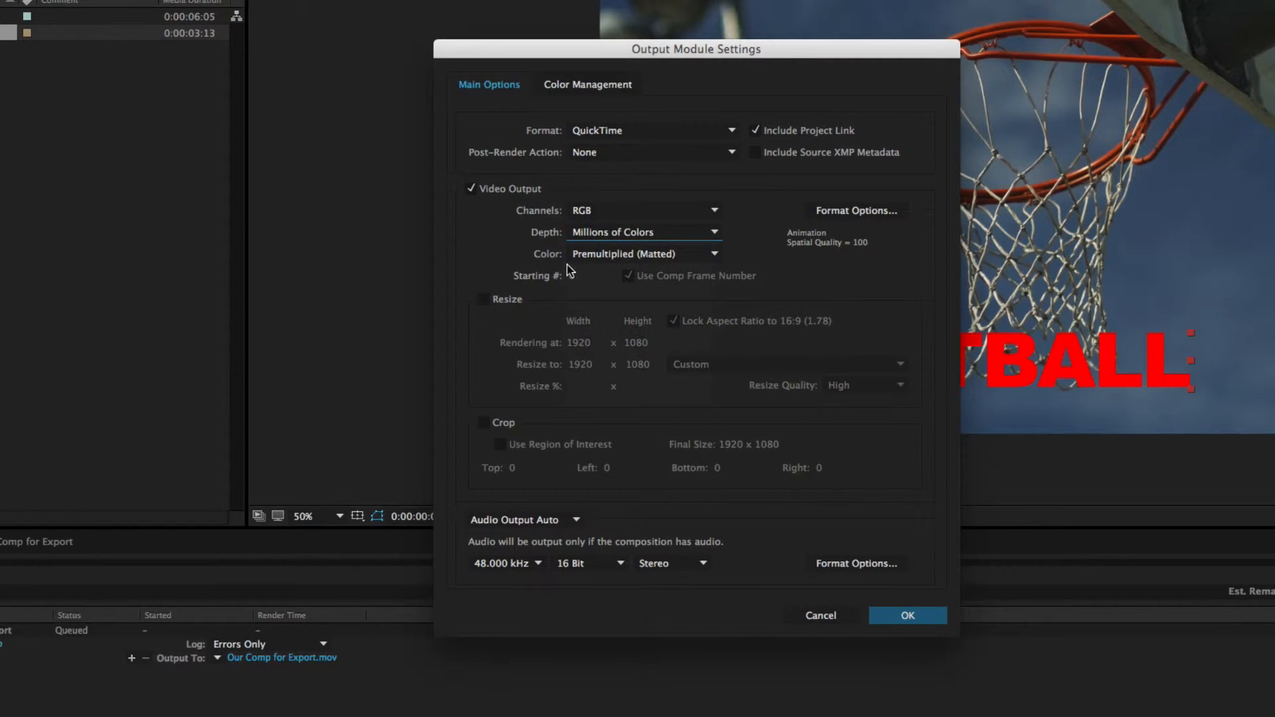
click(688, 255)
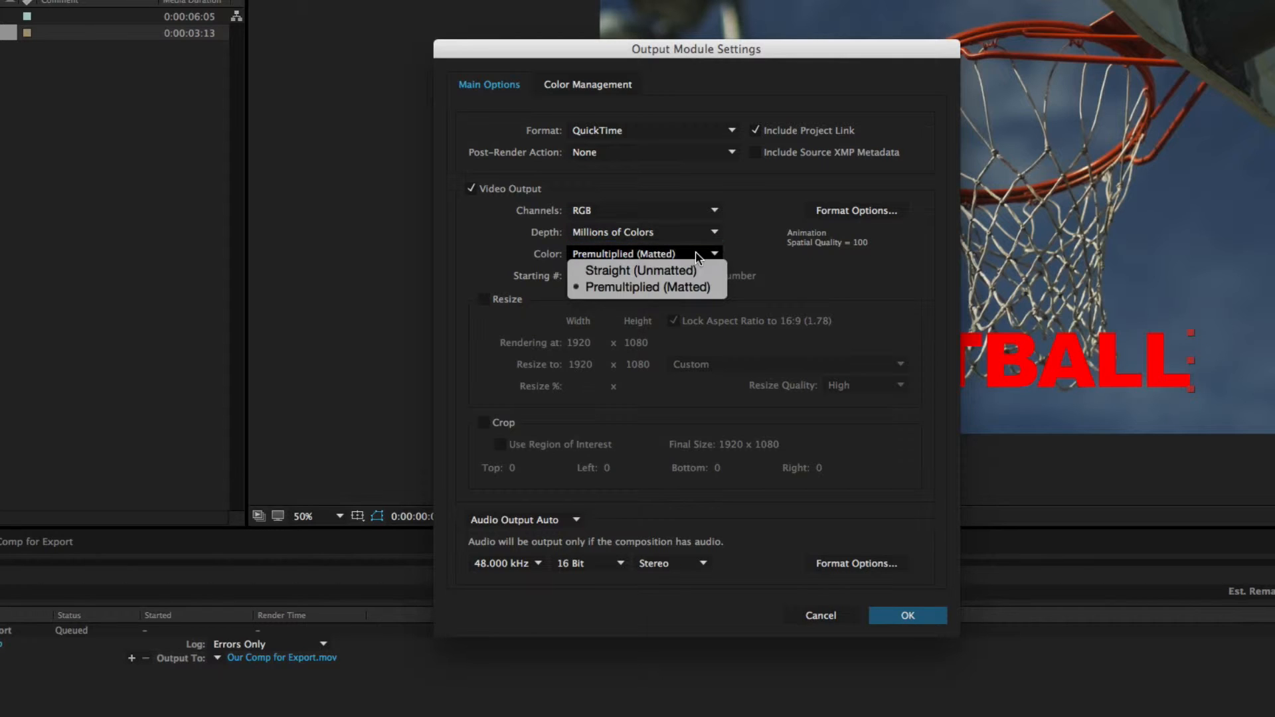
click(769, 258)
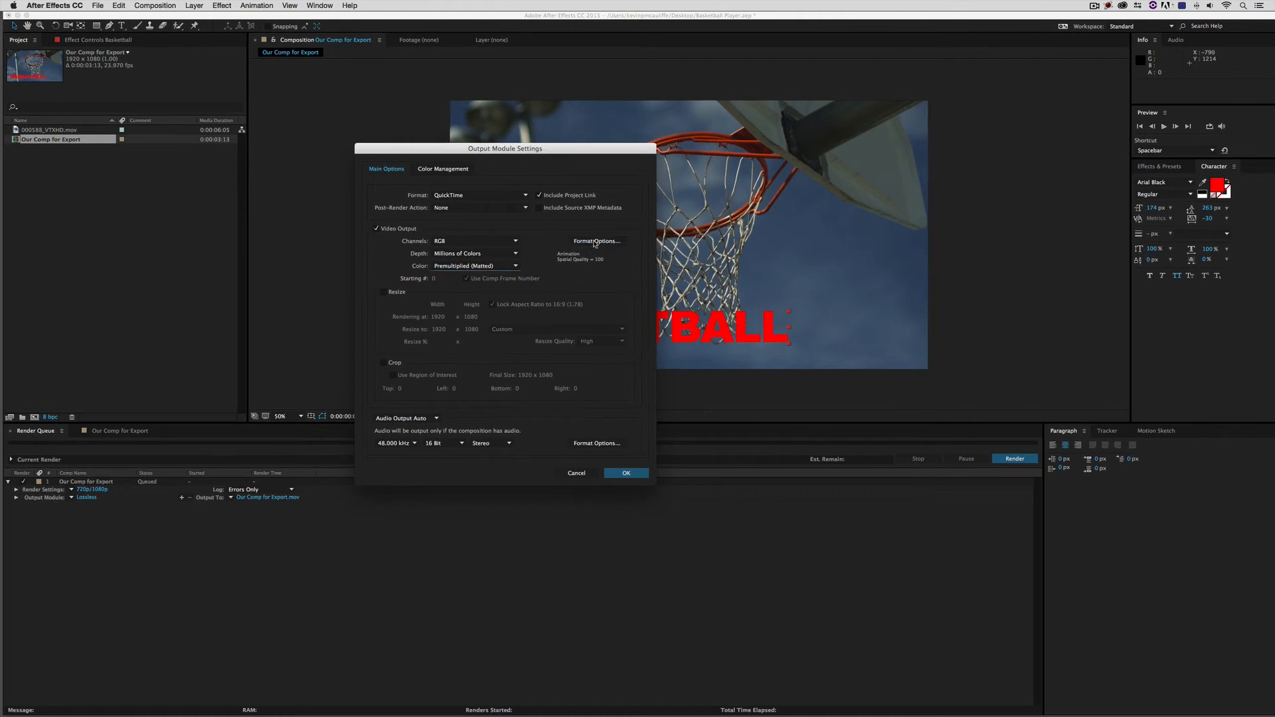
Set the video codec to Apple ProRes 422 in the output module's QuickTime format options.
click(856, 211)
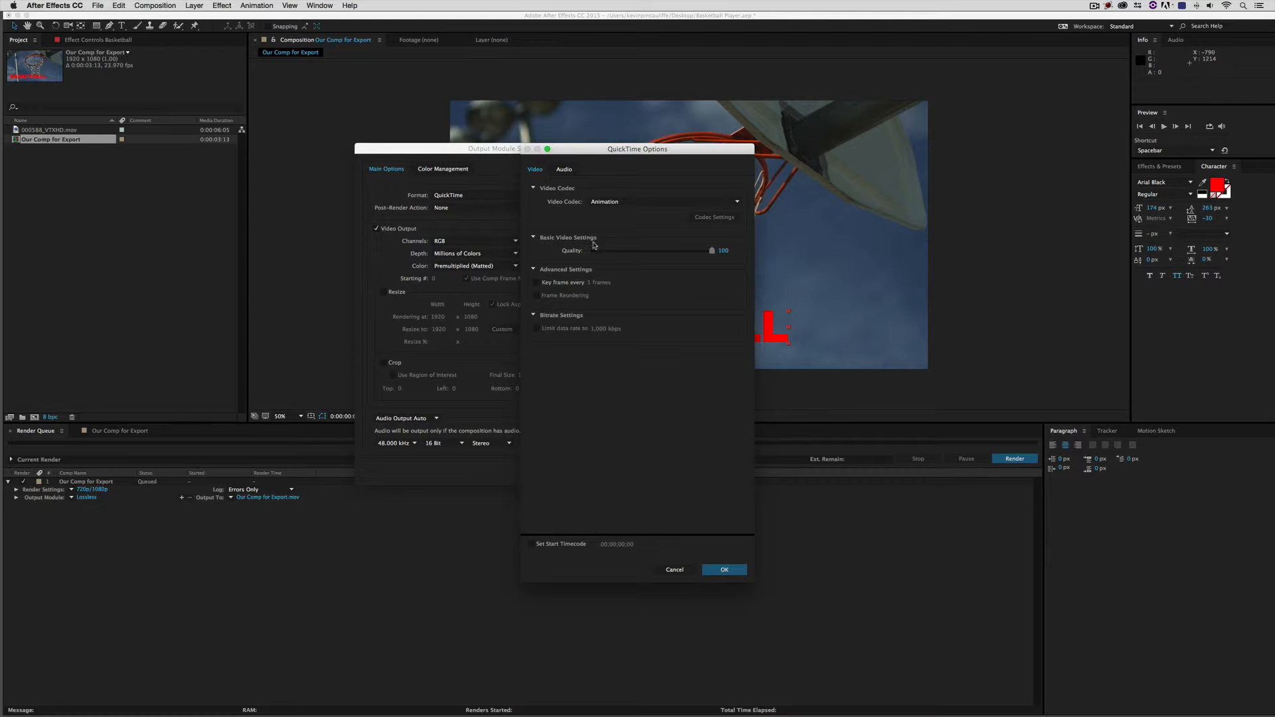
click(721, 202)
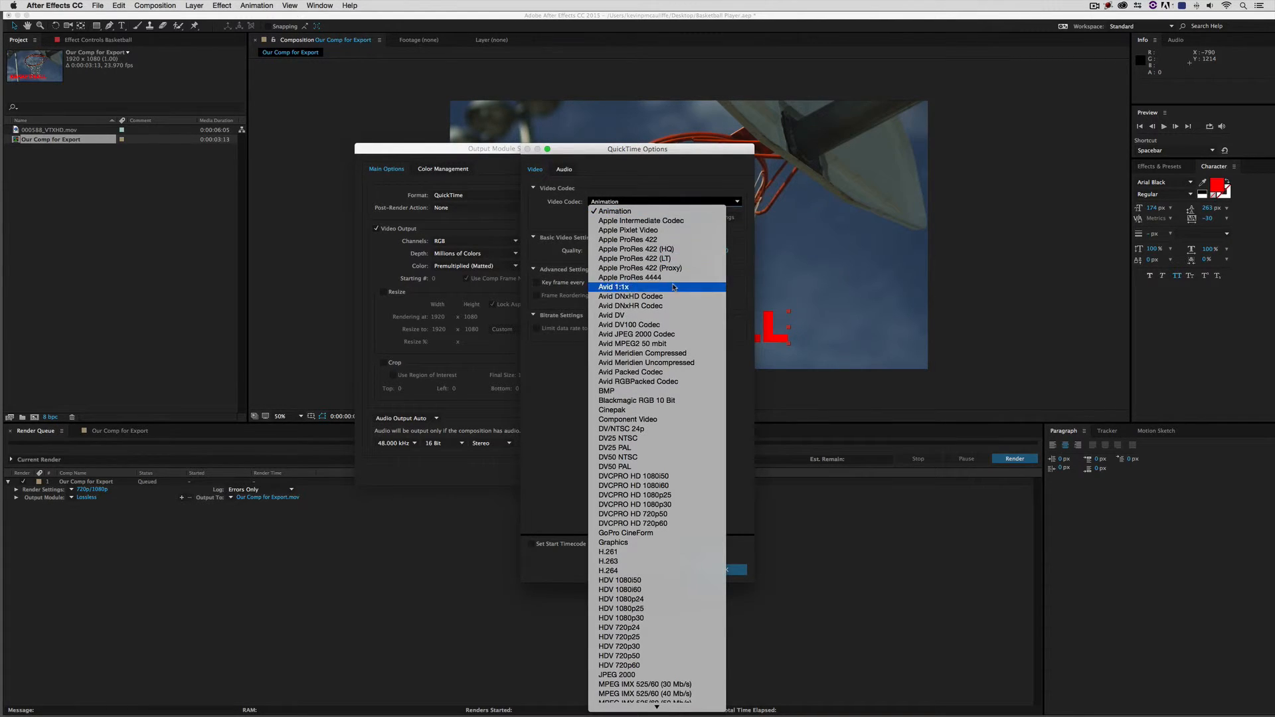
scroll(674, 286, down, 5)
scroll(674, 287, down, 8)
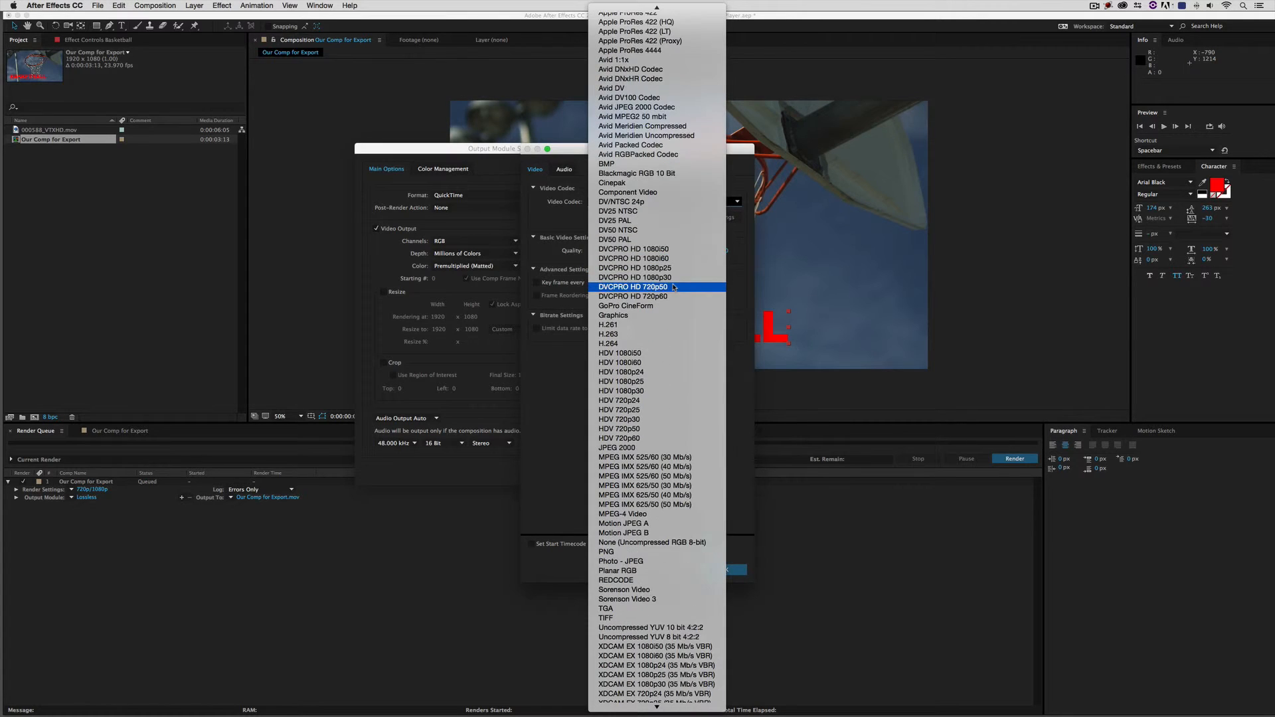
scroll(674, 287, down, 1)
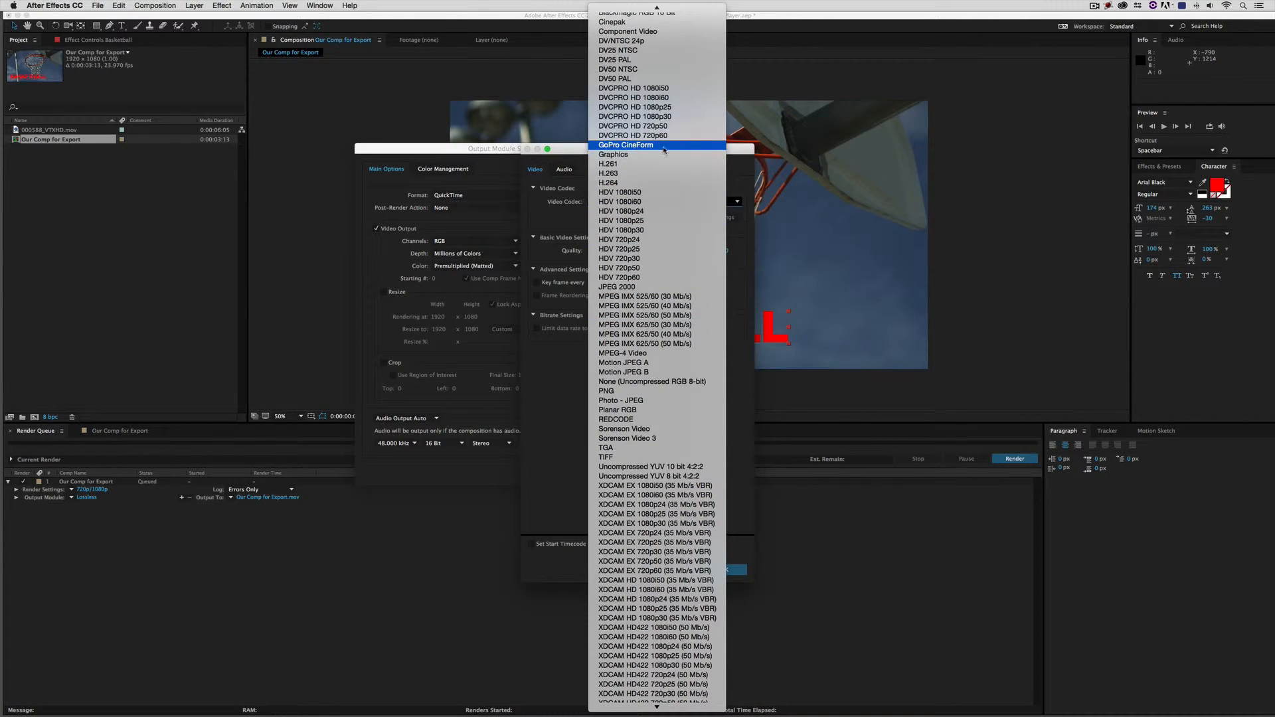
scroll(655, 245, up, 7)
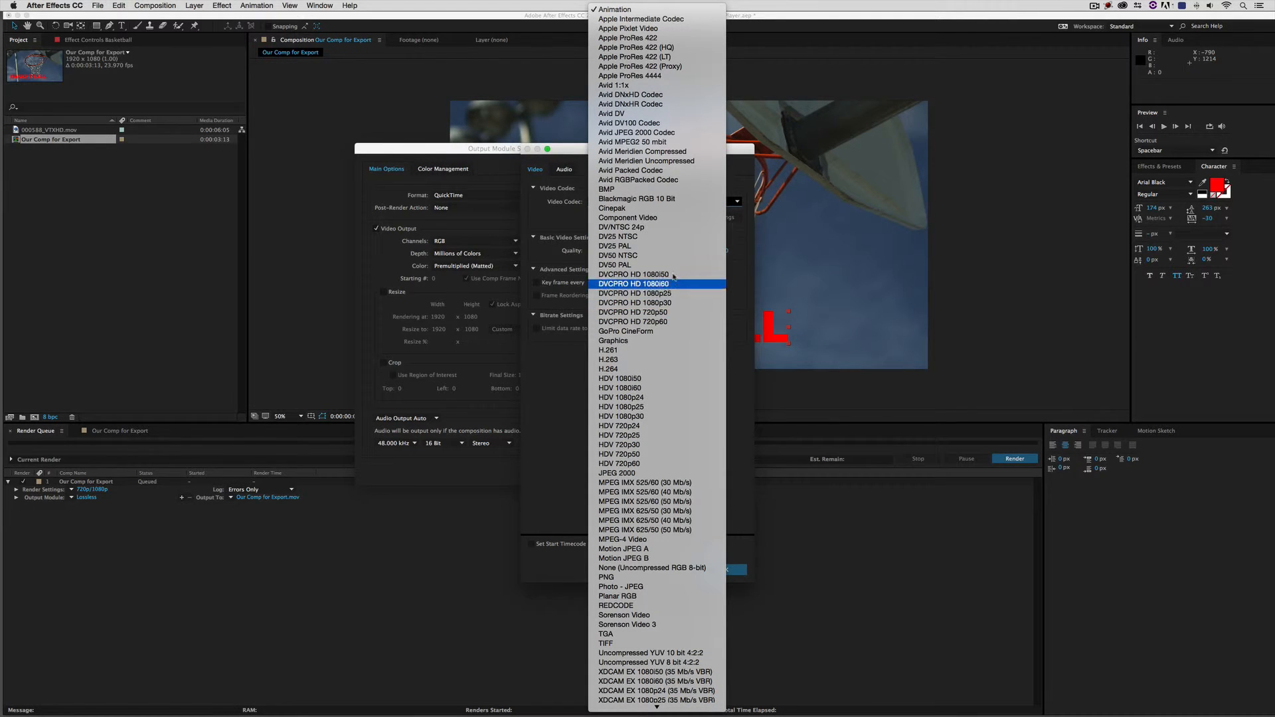
click(686, 38)
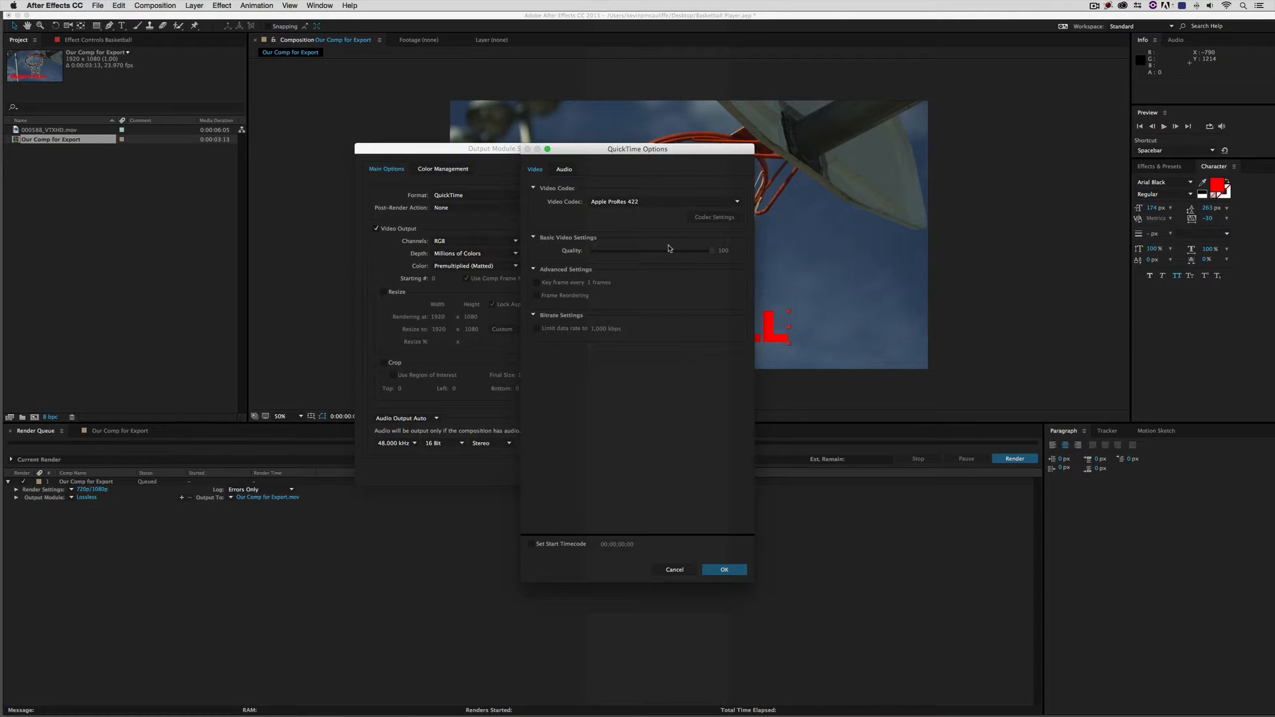
Review the available audio codecs, keep Uncompressed, and accept the QuickTime format options.
click(564, 170)
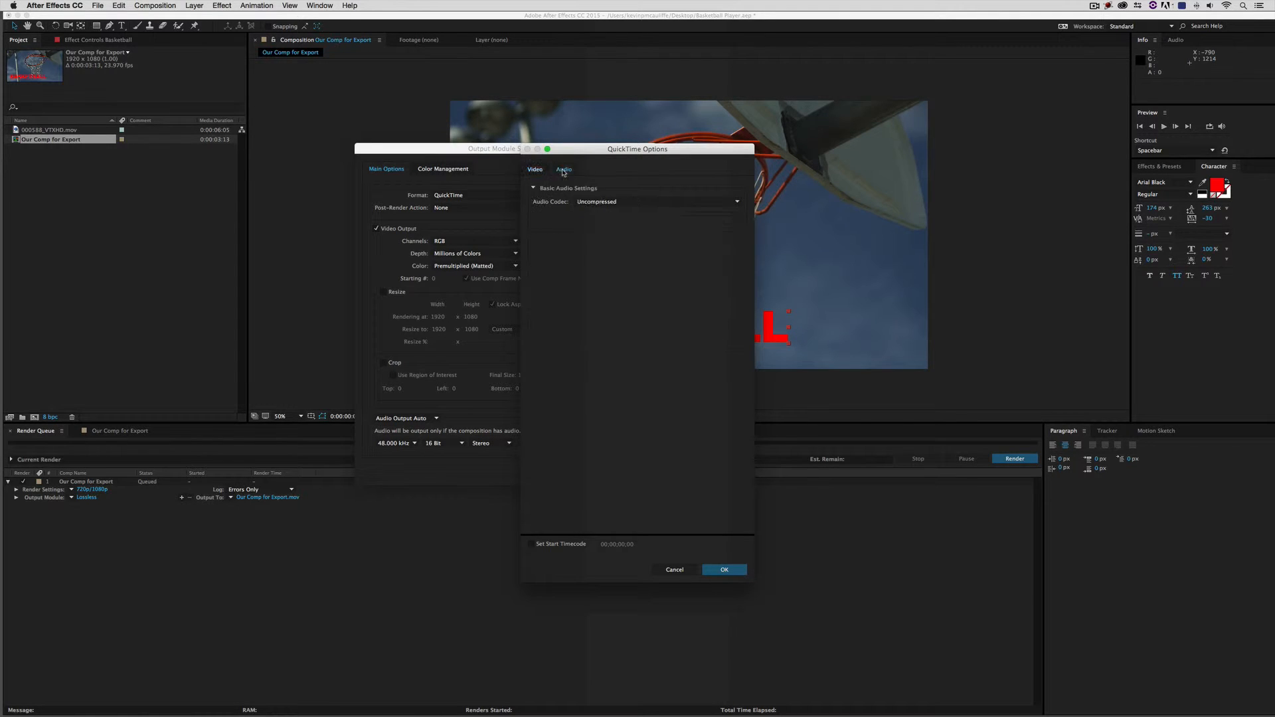
click(595, 201)
click(616, 184)
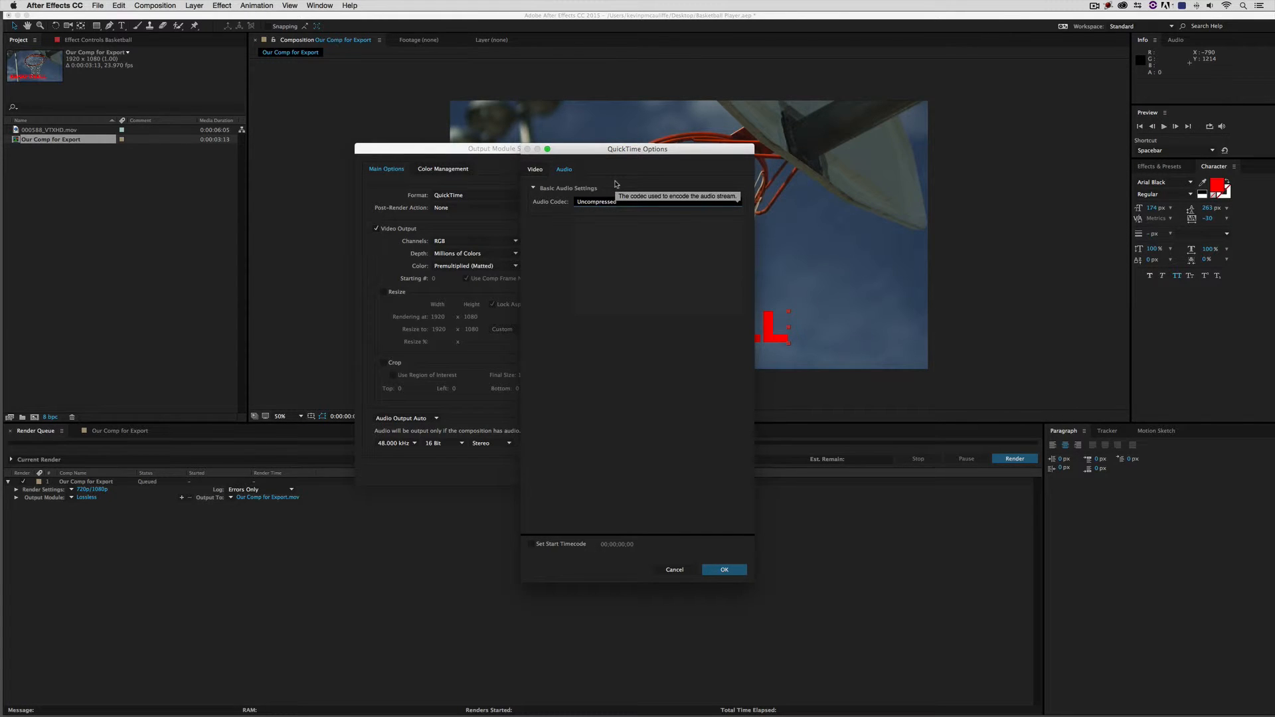
click(540, 170)
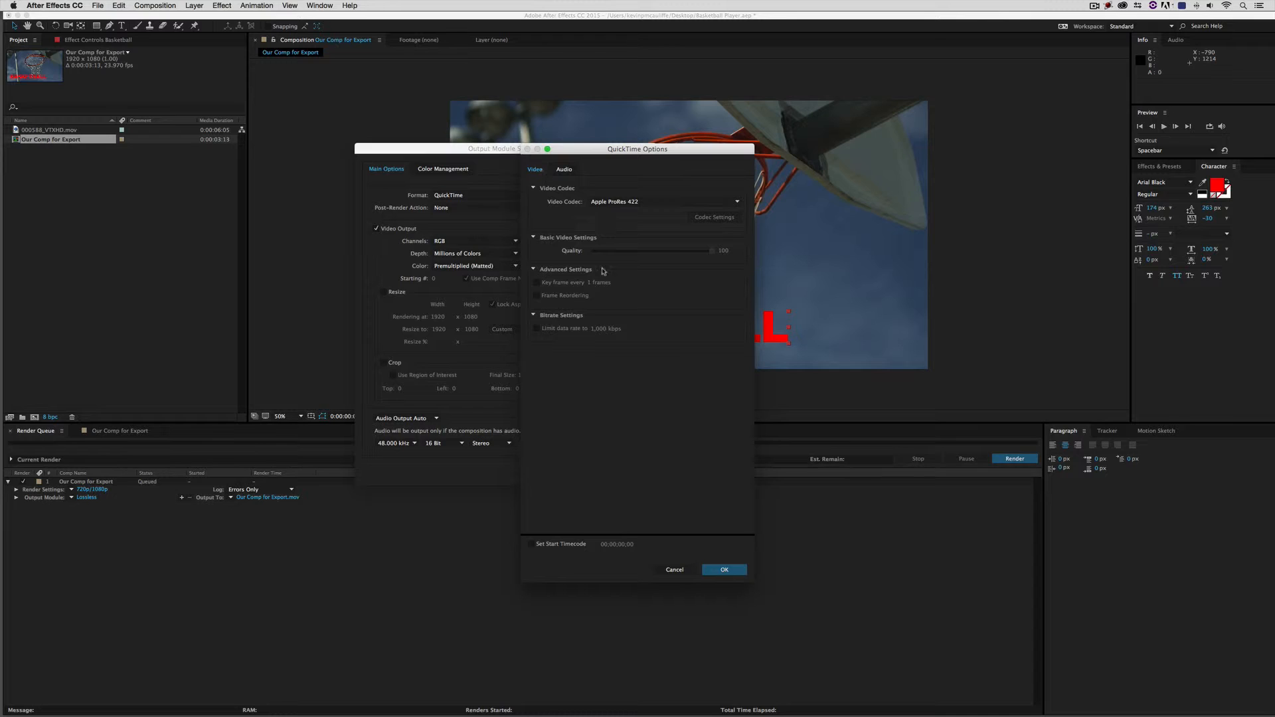
click(724, 568)
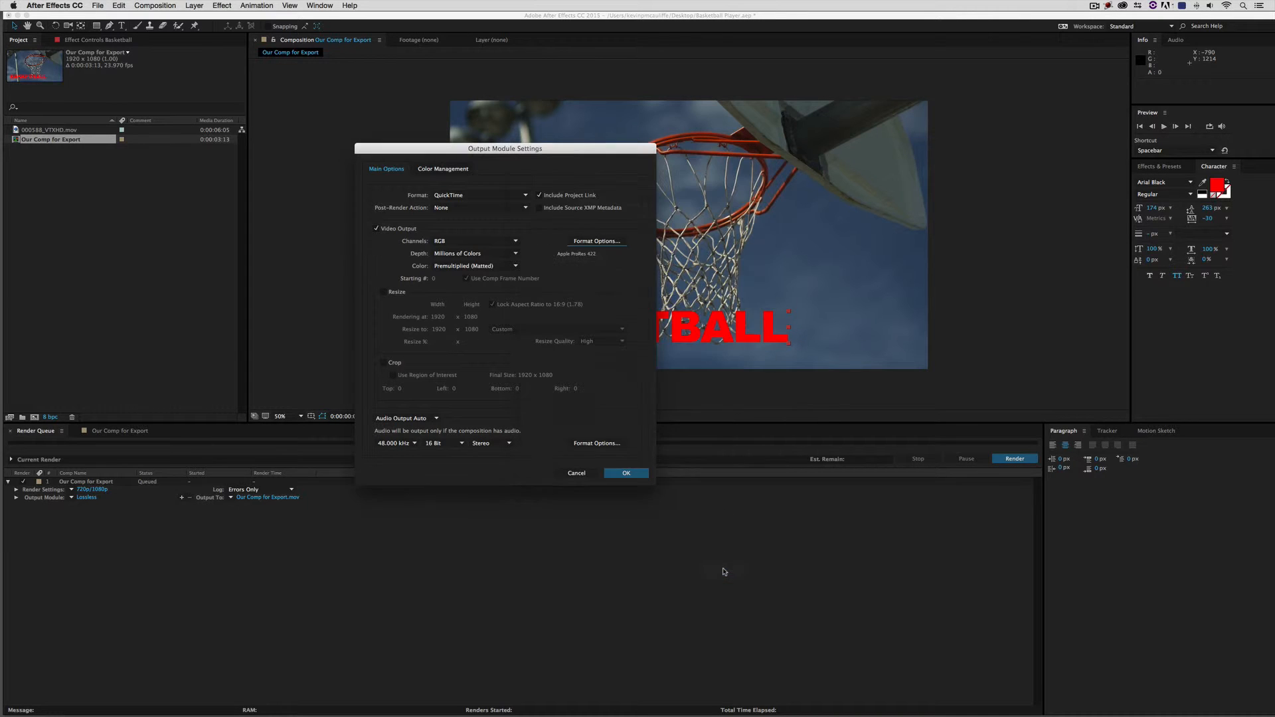
Set audio output to Audio Output Off and apply the output module settings.
click(425, 419)
click(422, 446)
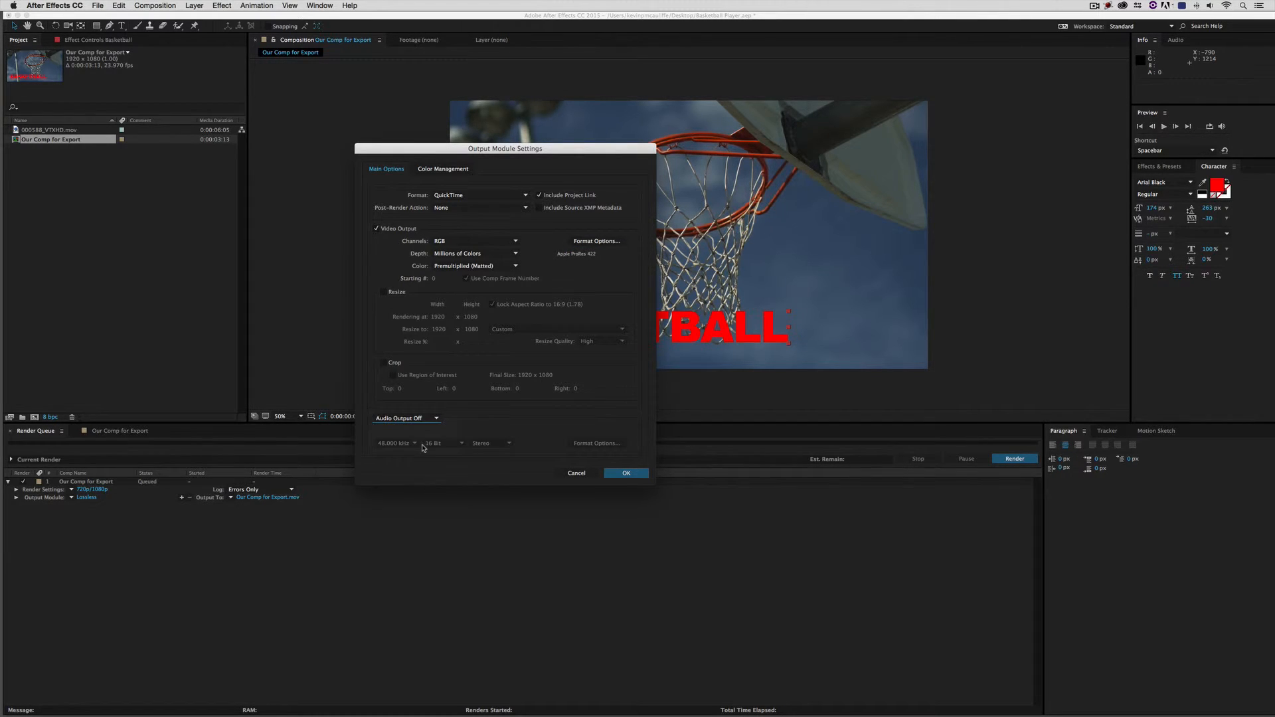
click(612, 477)
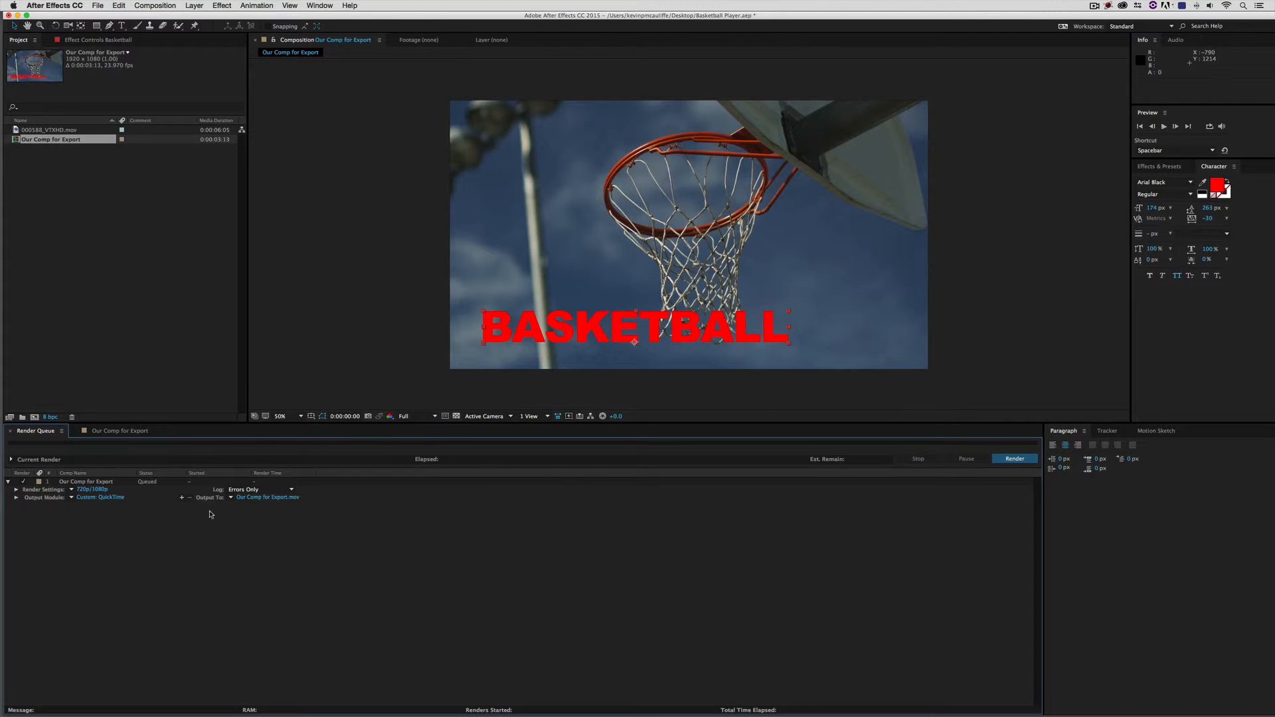
Save the current output module settings as a template named "Apple ProRes 422".
click(72, 498)
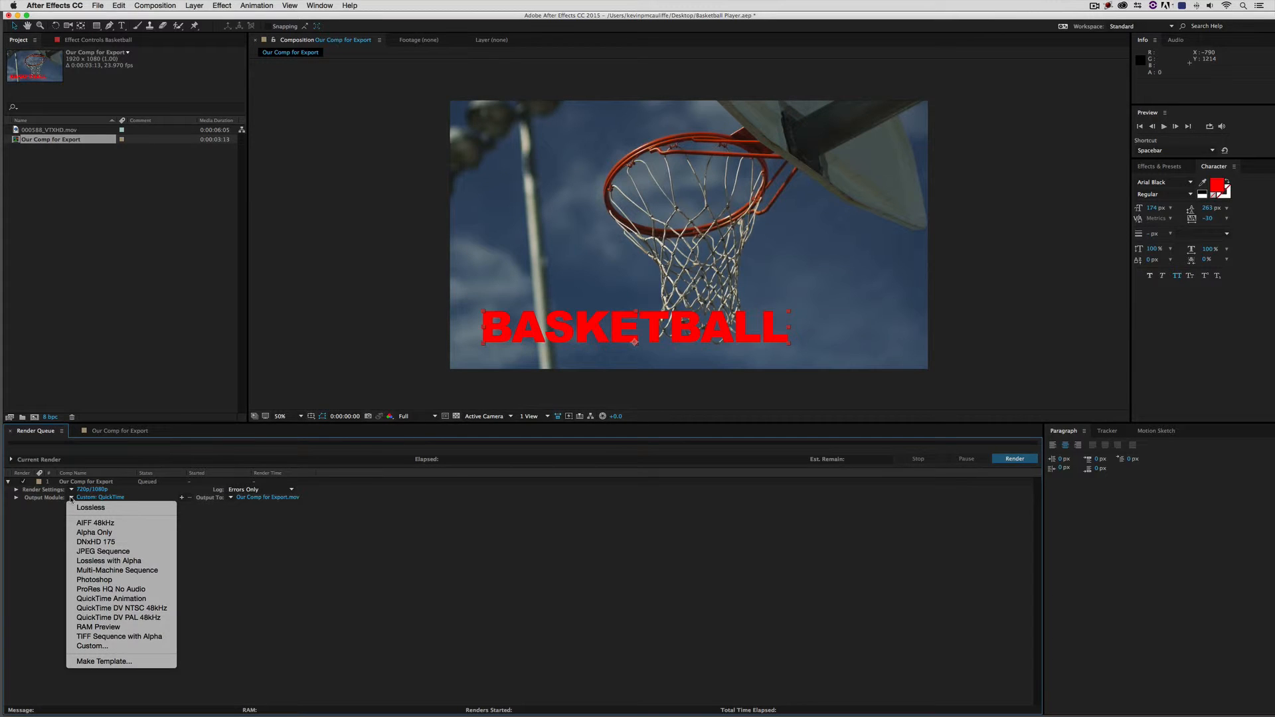
click(121, 661)
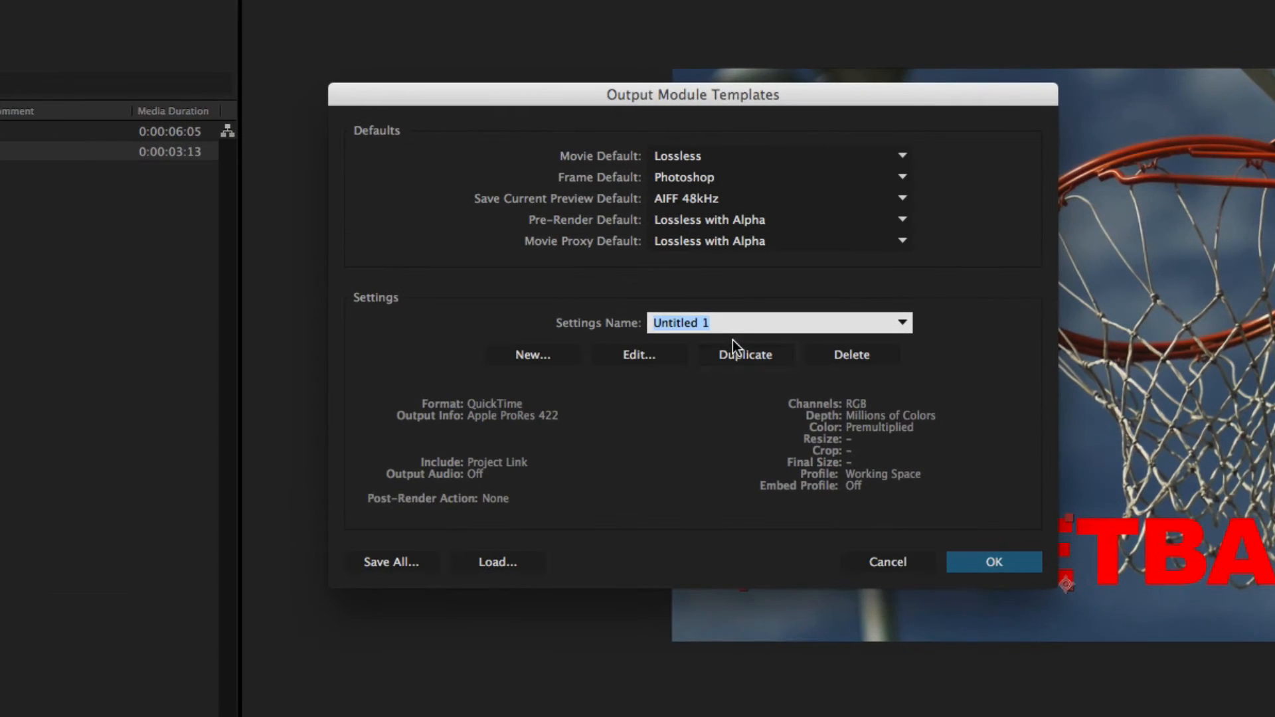
text(Apple ProRes 422)
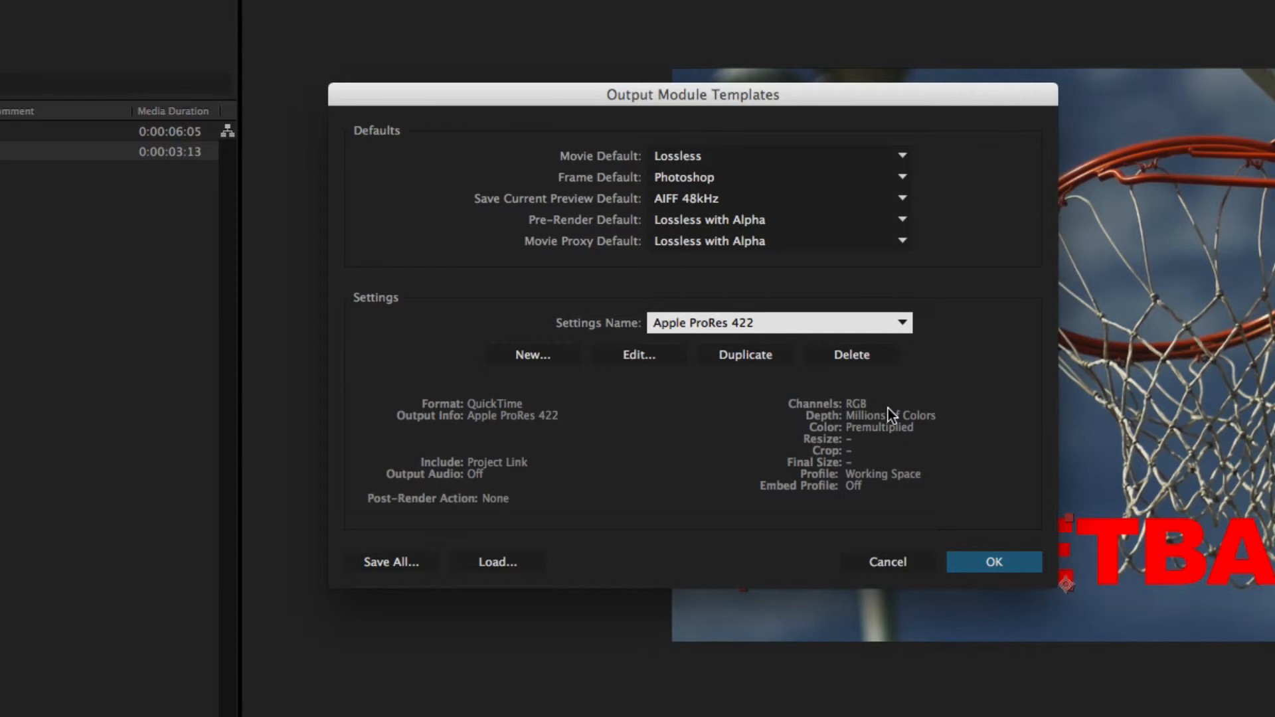
click(994, 562)
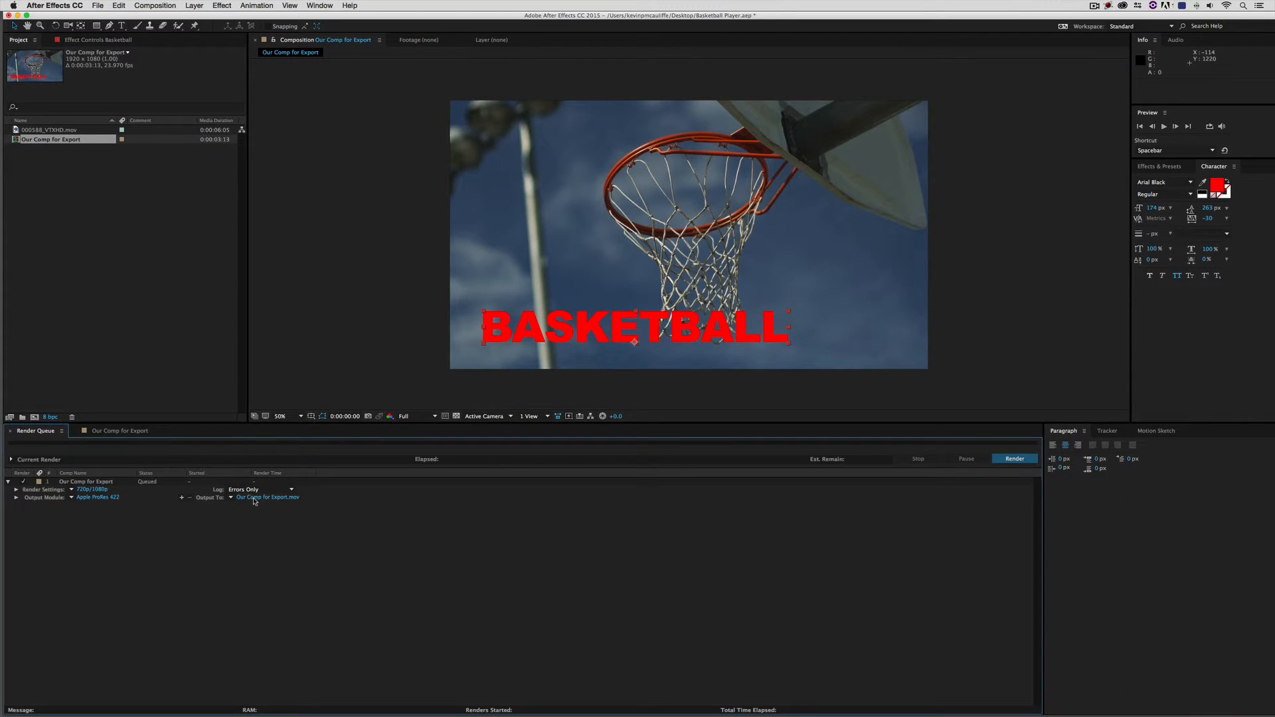
Set the output movie to "Our Comp for Export" on the Desktop and render the queued composition.
click(255, 498)
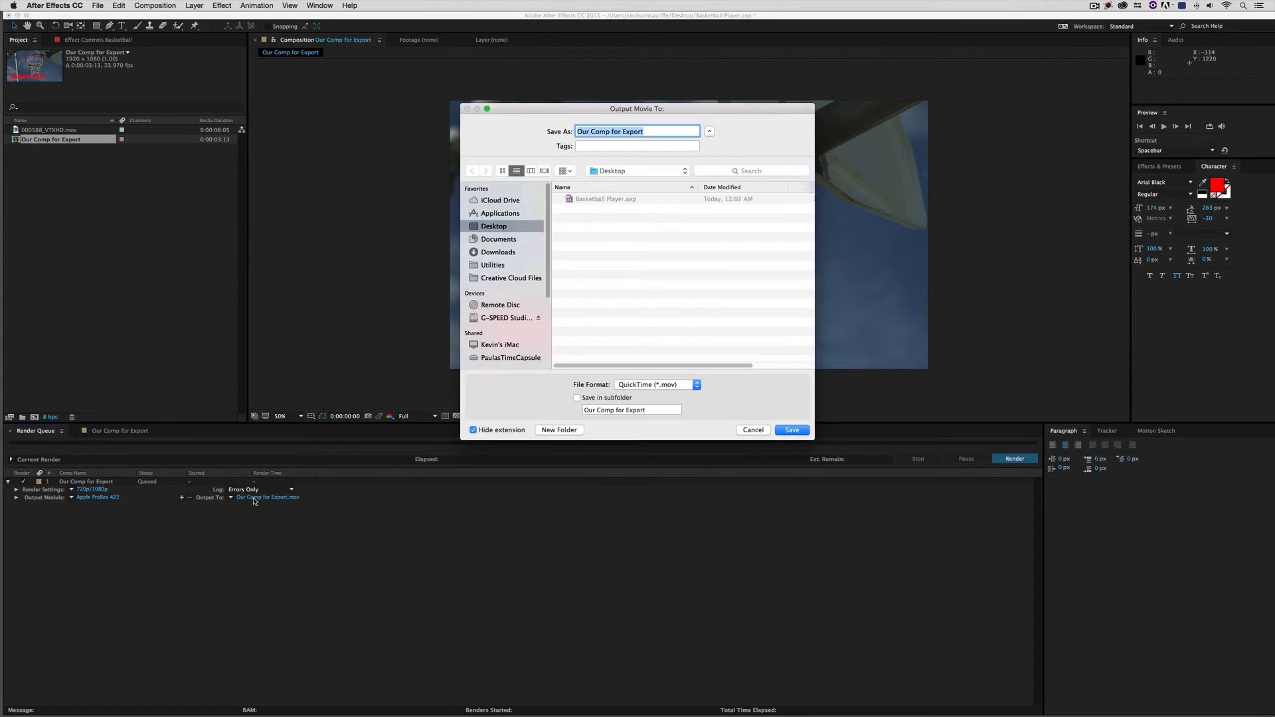
click(792, 429)
click(1014, 458)
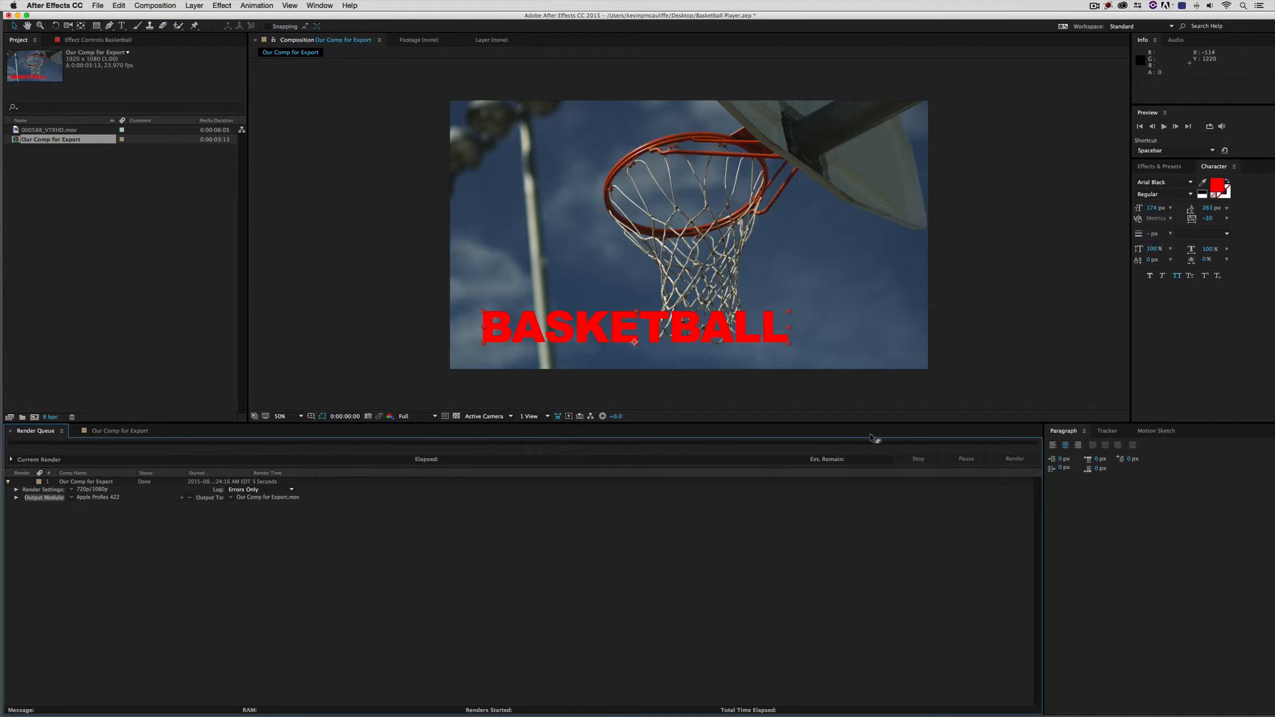
Switch to the Finder desktop and preview the rendered "Our Comp for Export.mov" with Quick Look.
key(super+h)
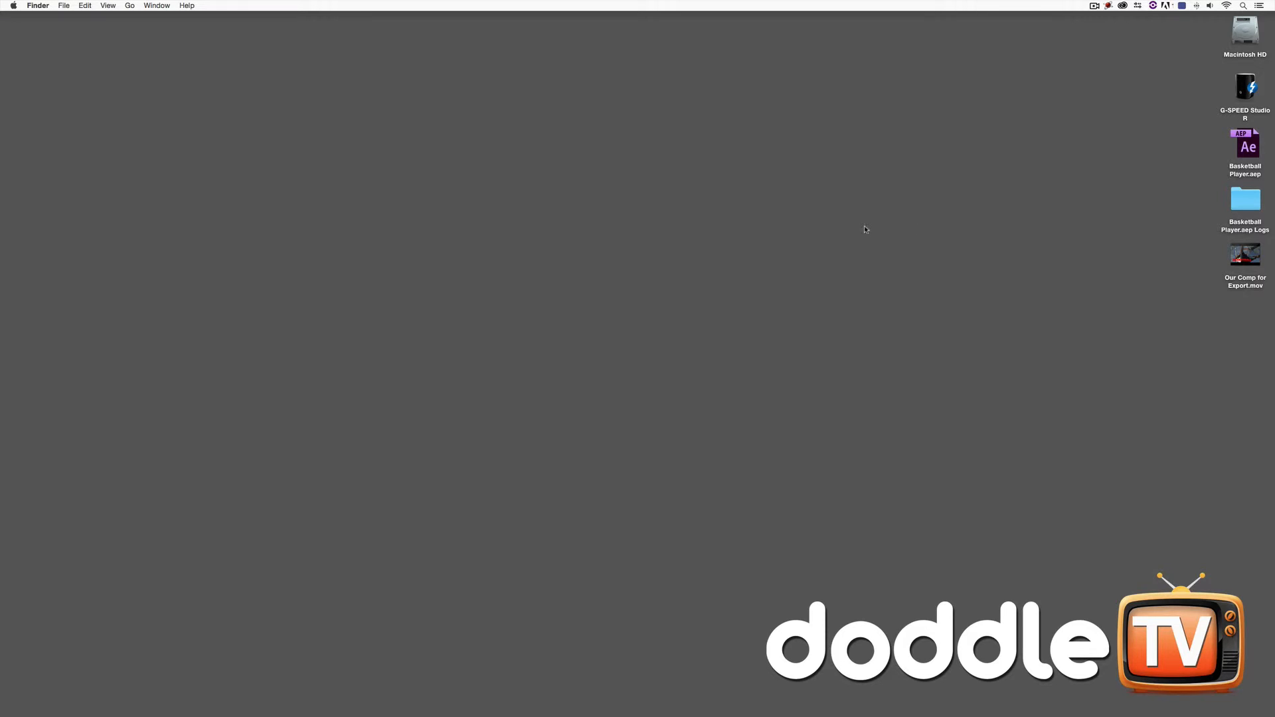
click(1257, 249)
key(space)
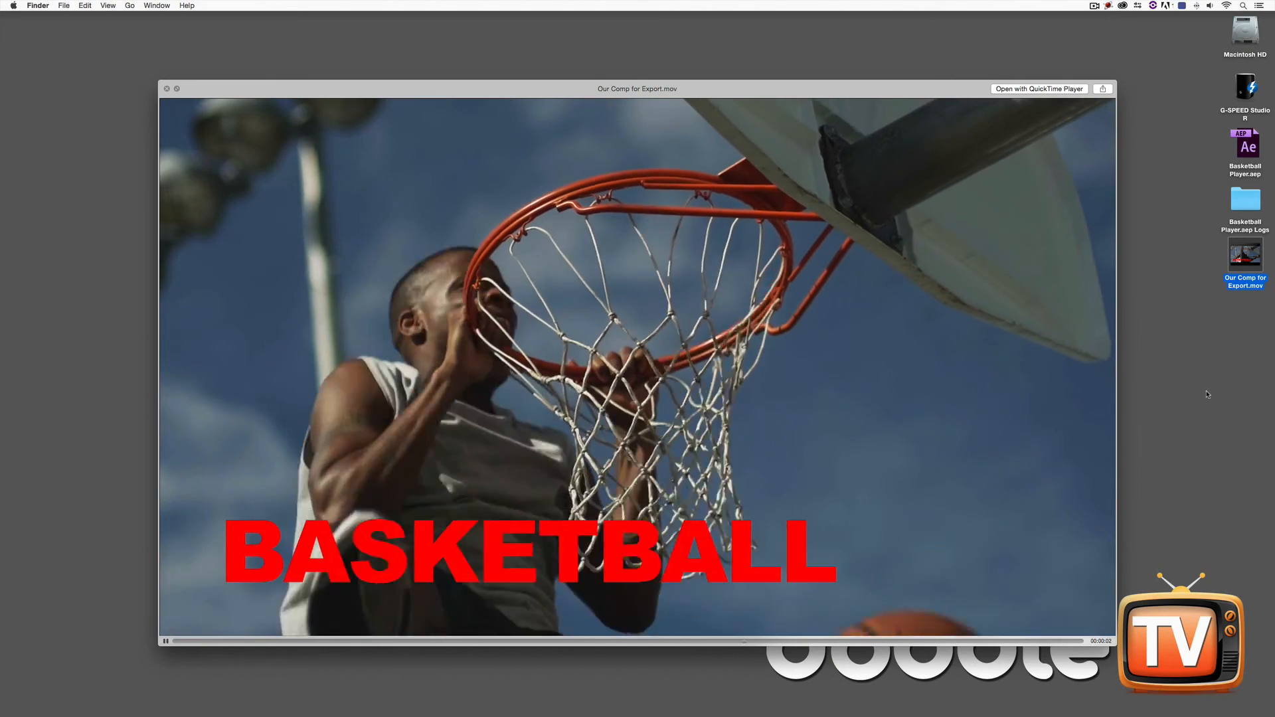
key(space)
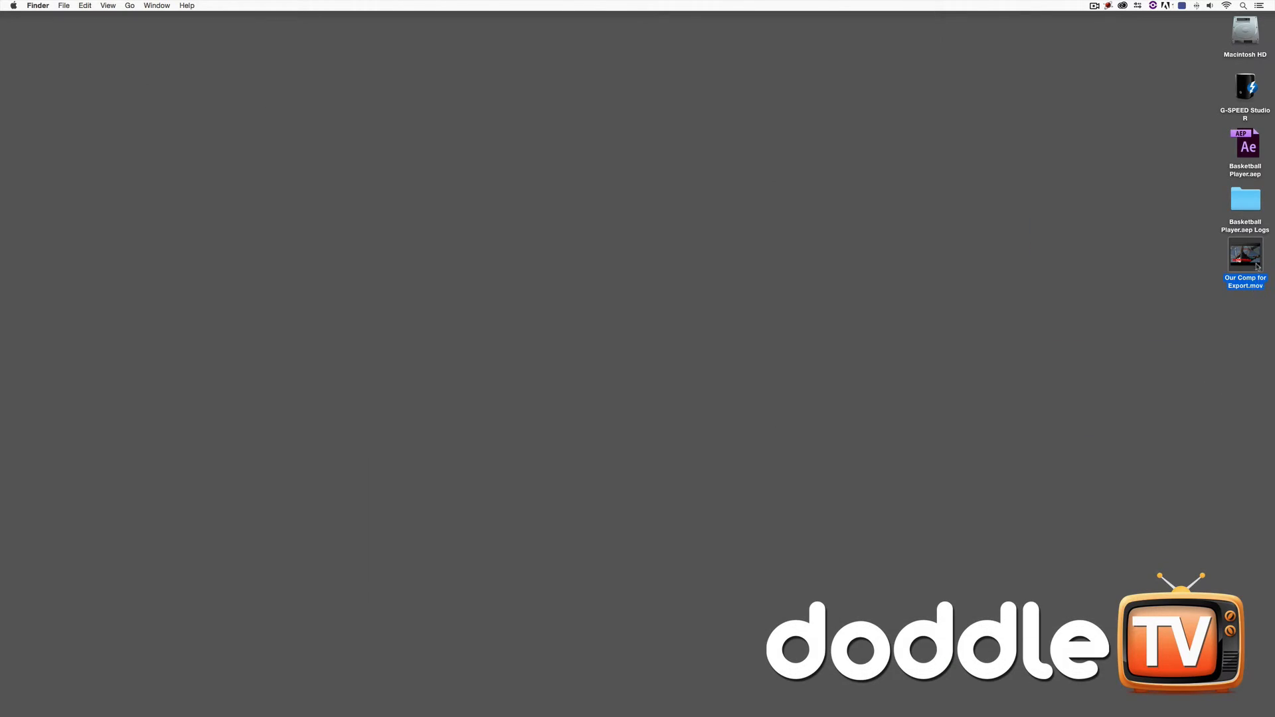
Open "Our Comp for Export.mov" in QuickTime Player 7 and examine its format details in the Movie Inspector, placed over the video.
right_click(1257, 252)
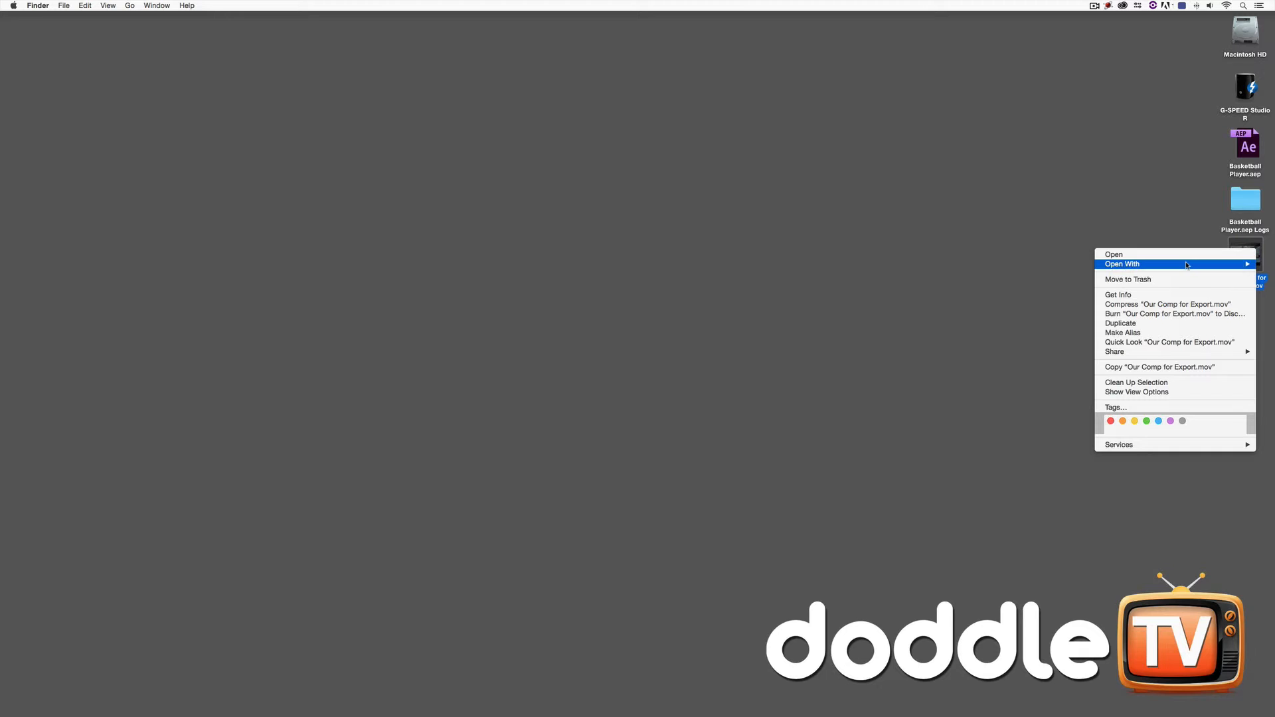
mouse_move(1187, 265)
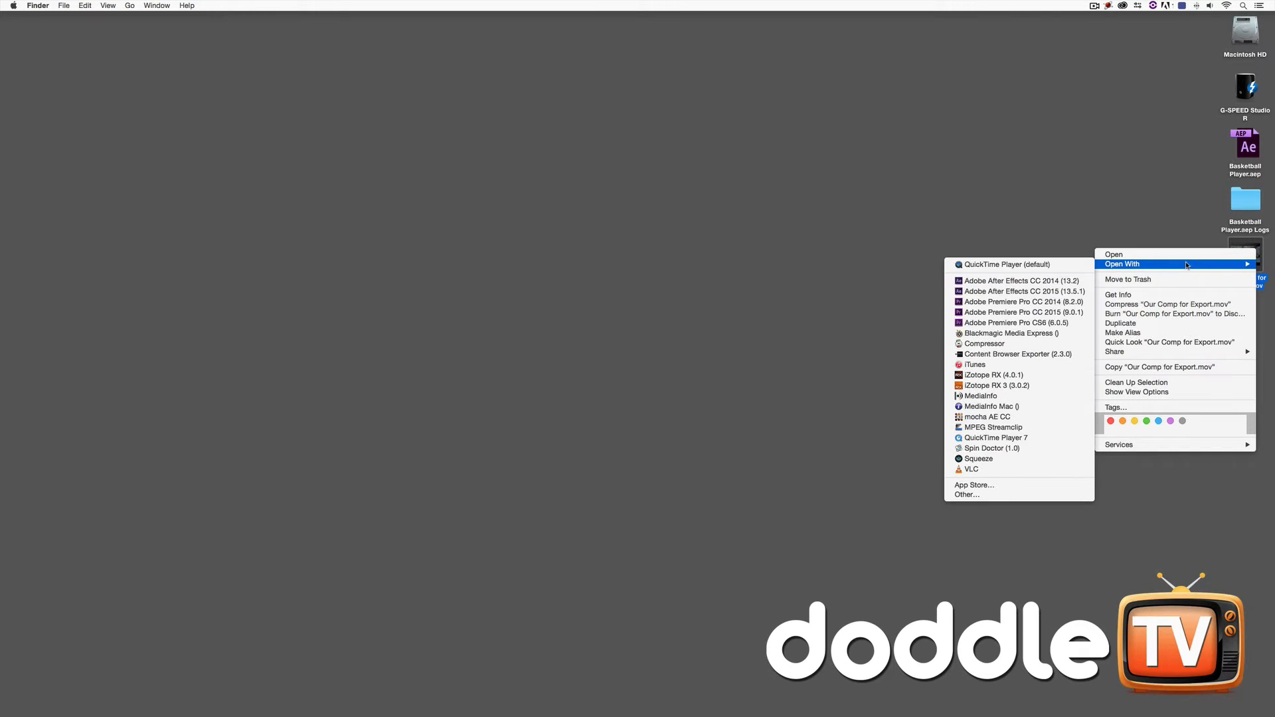
click(1018, 440)
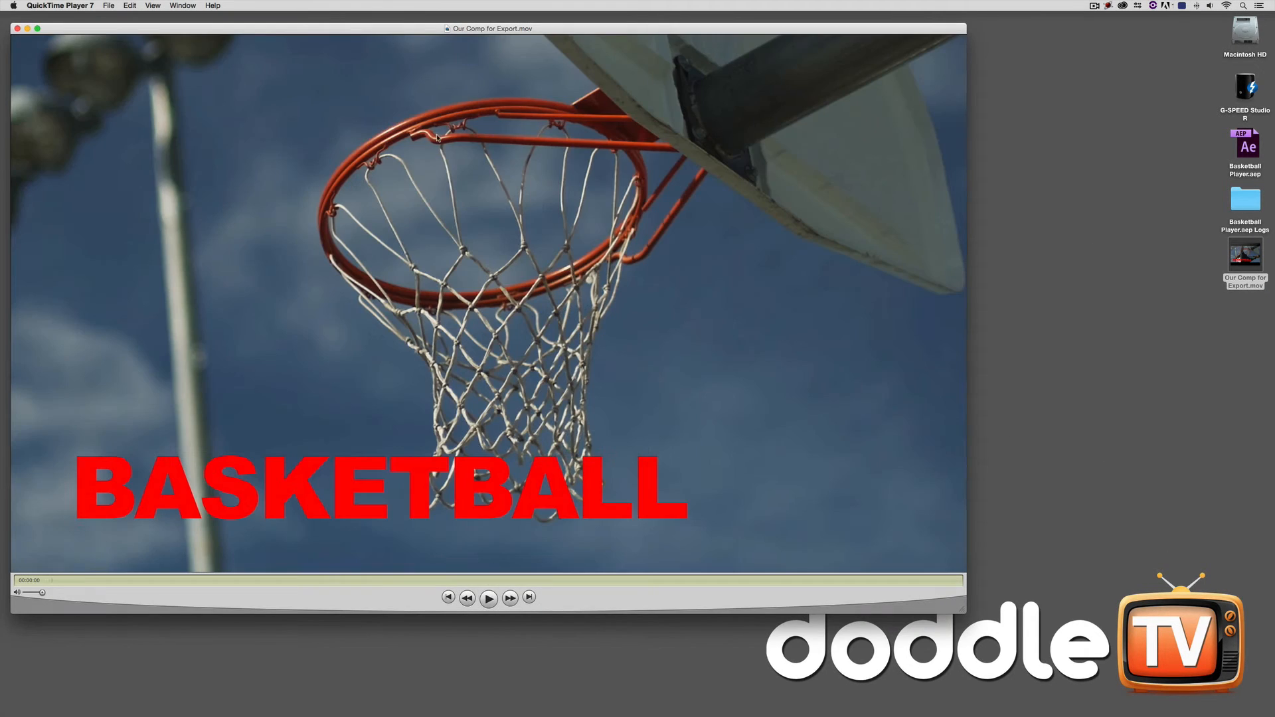
click(181, 6)
click(199, 42)
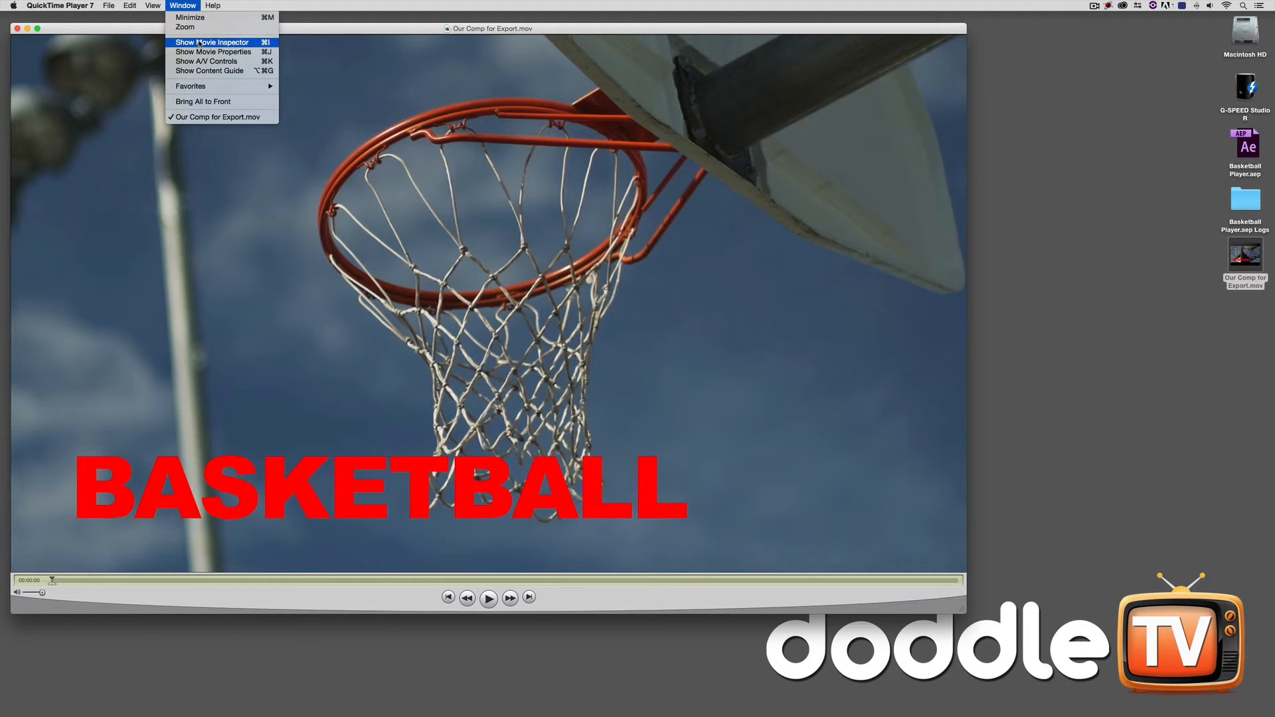
drag(1160, 24, 705, 247)
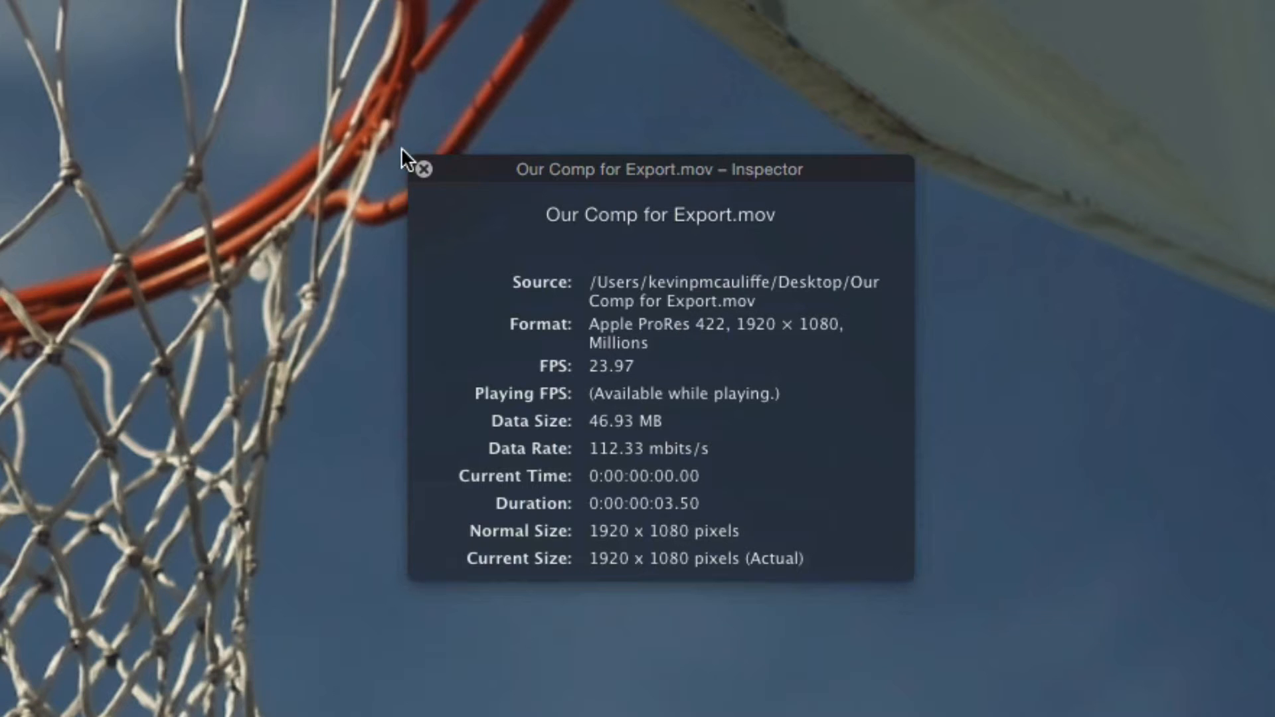
Close the Movie Inspector and the previewed movie, and switch back to After Effects.
click(423, 169)
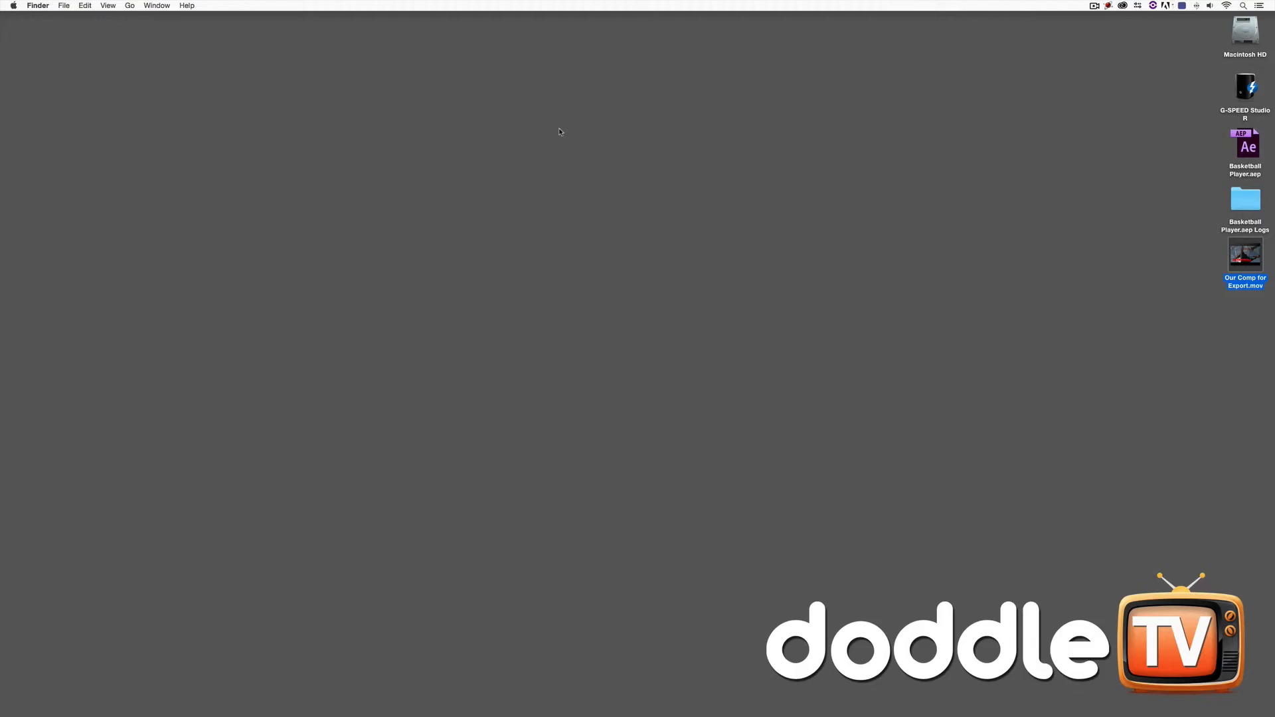
click(1273, 3)
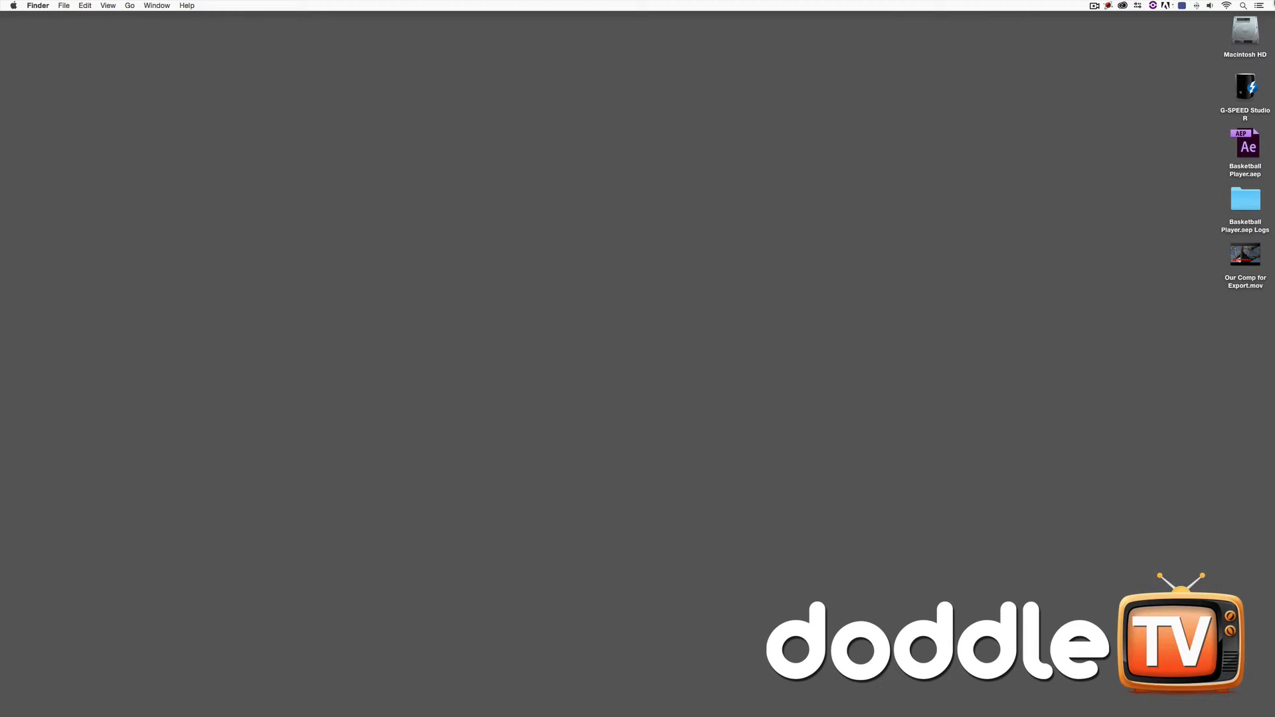
key(super+Tab)
key(super+Tab)
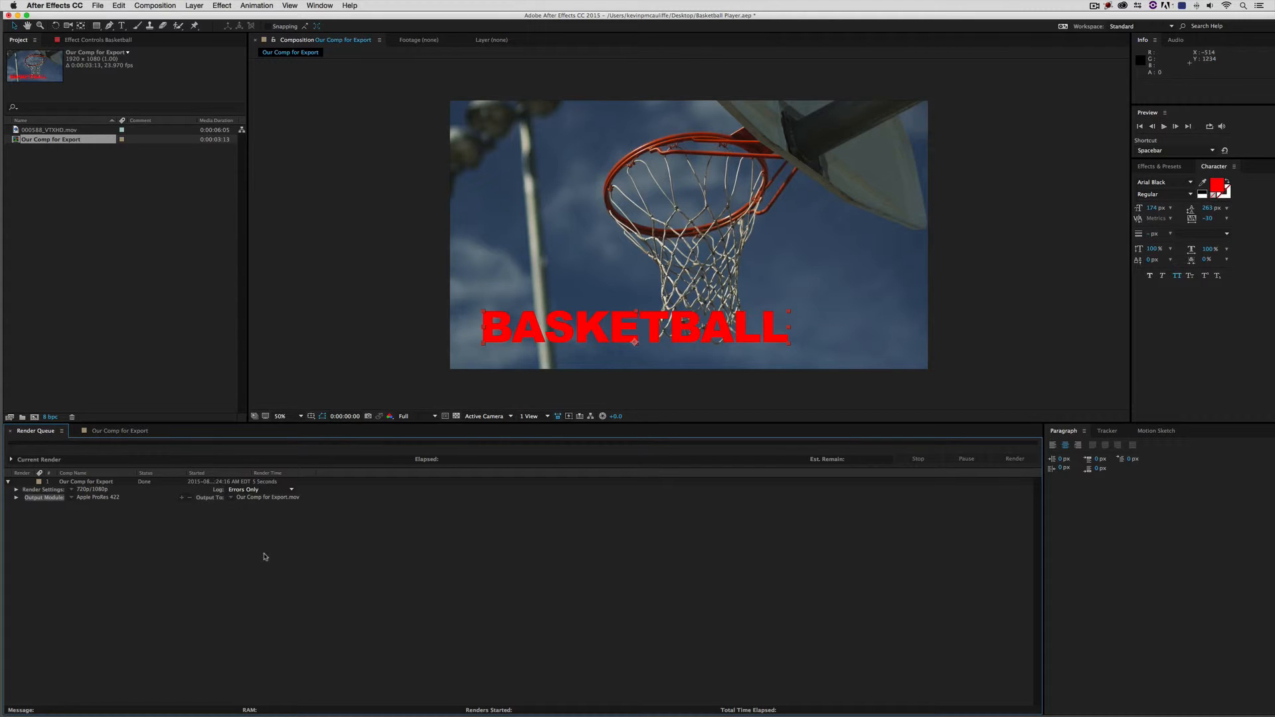
Duplicate the finished "Our Comp for Export" render item and choose Avid DNxHD Codec as the copy's QuickTime video codec.
click(99, 484)
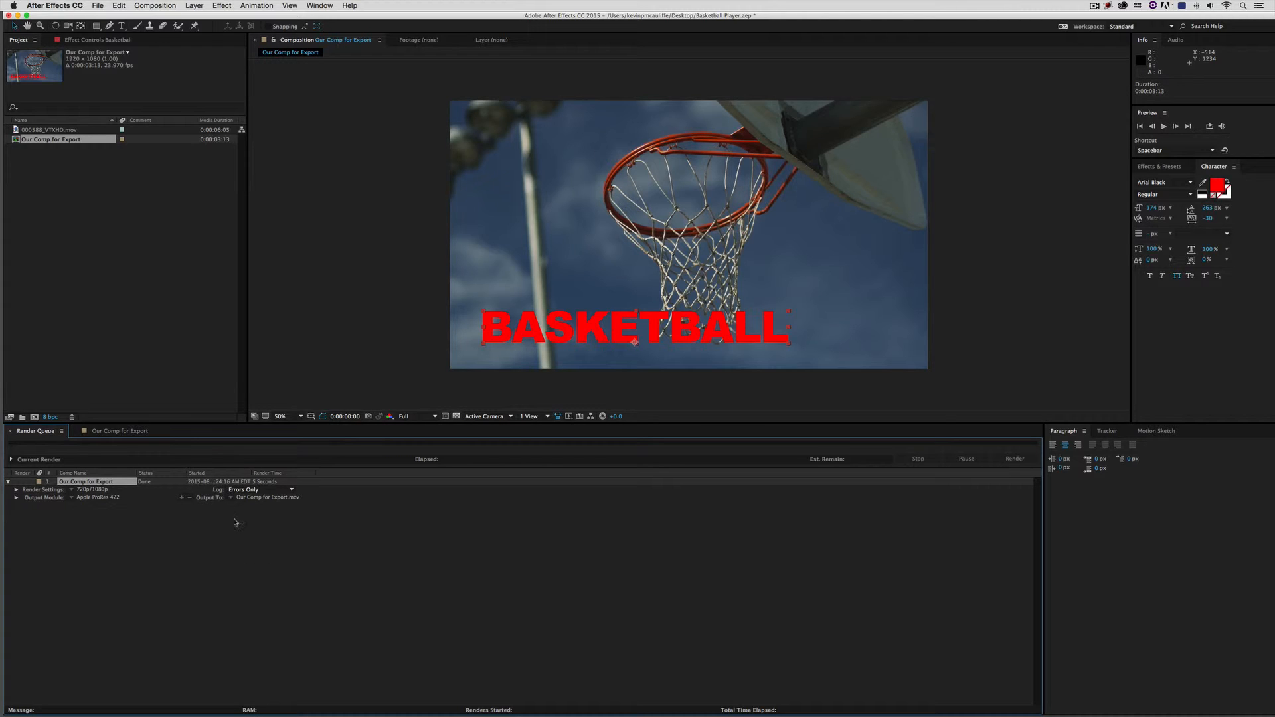
key(super+d)
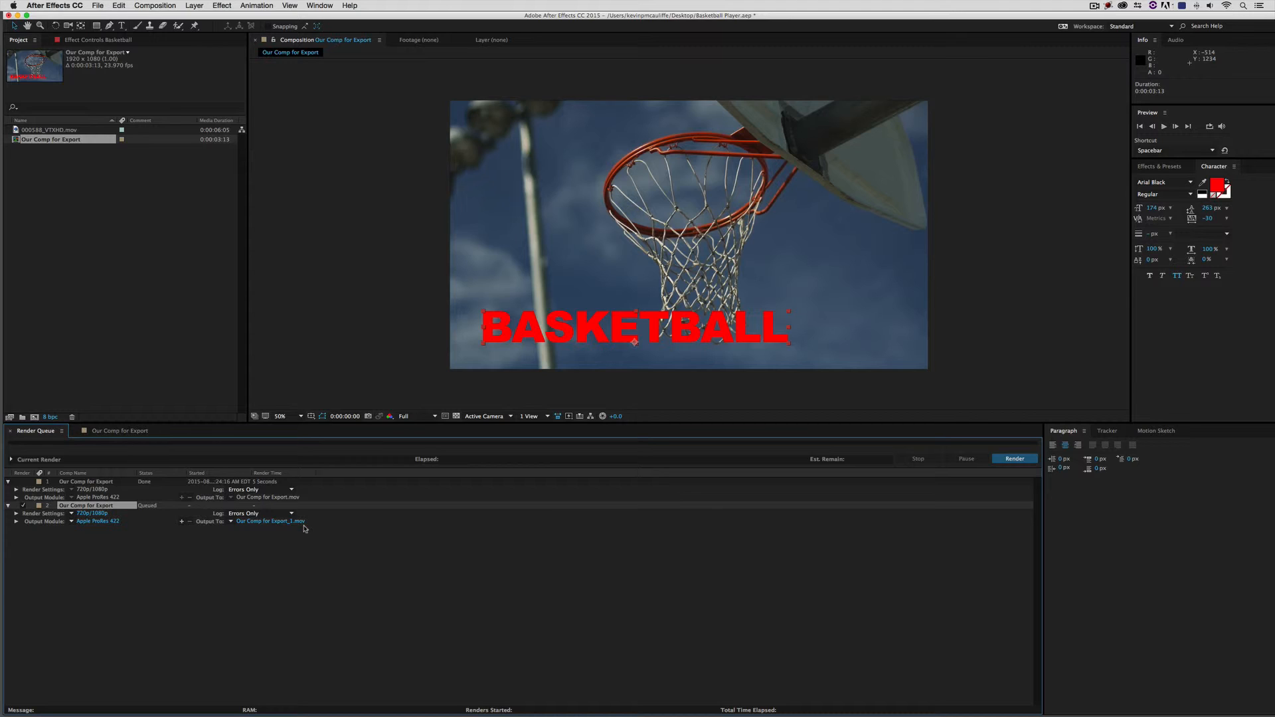
click(98, 522)
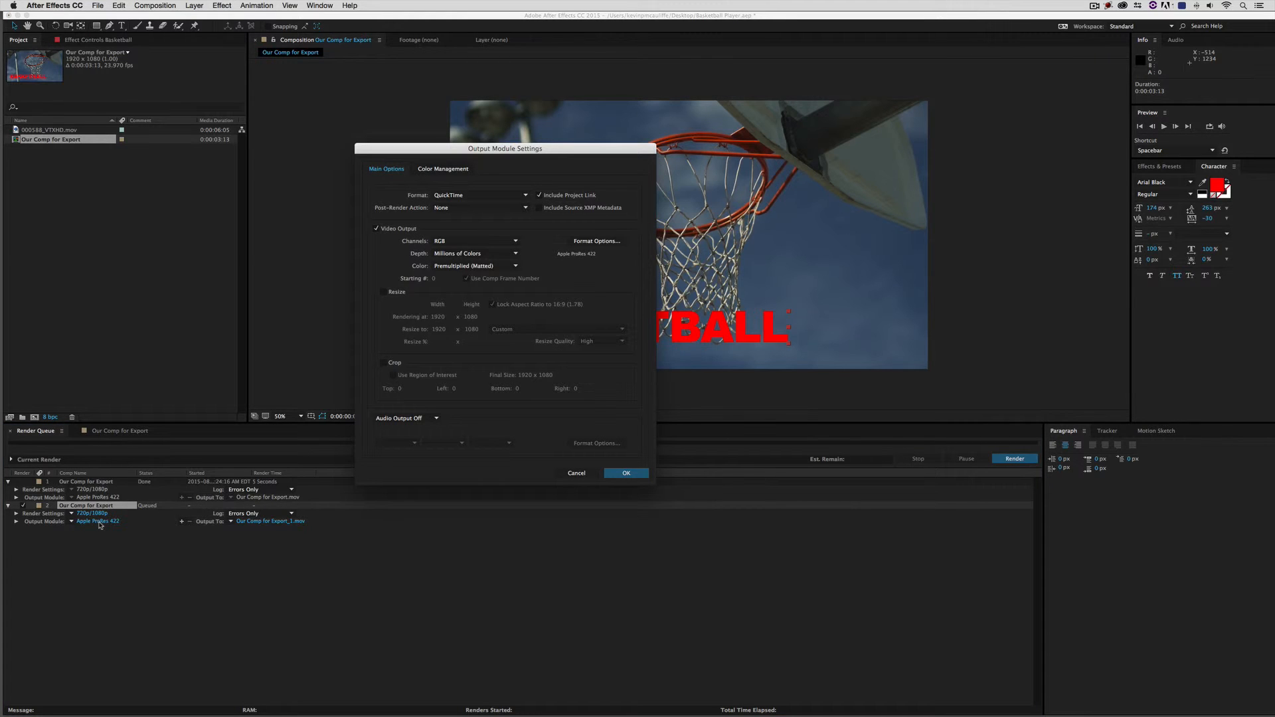
click(596, 242)
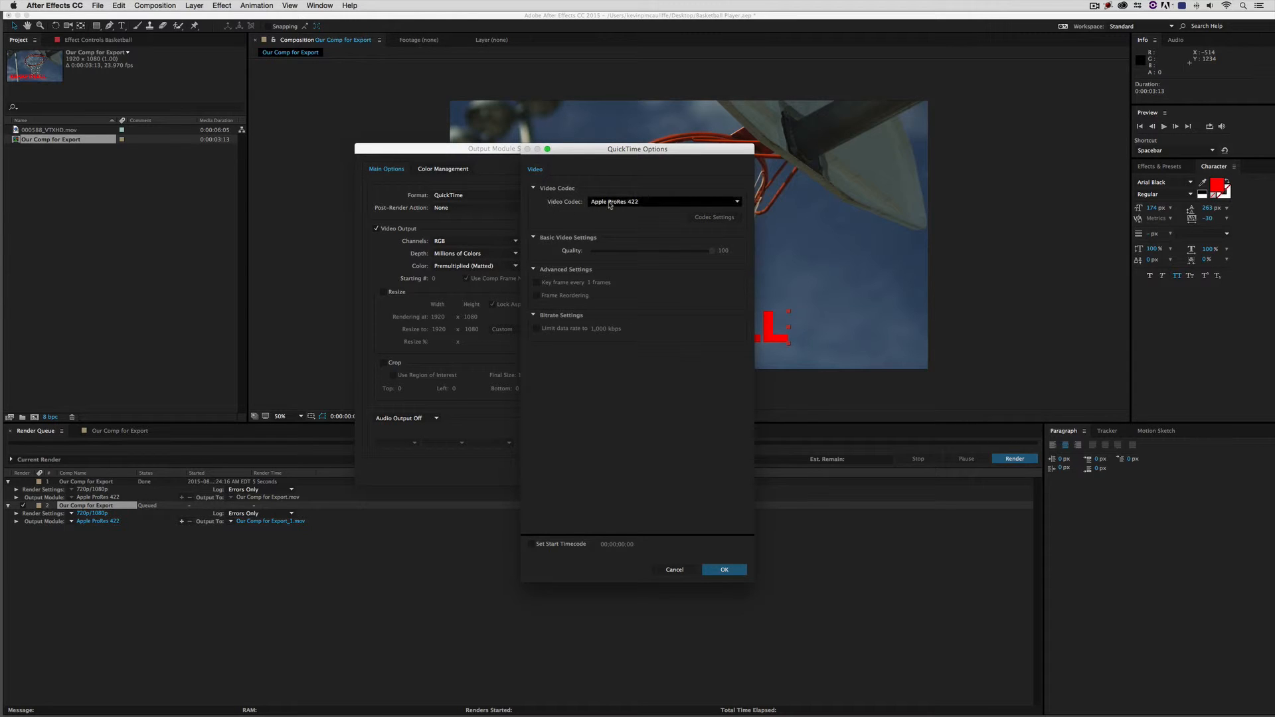
click(680, 202)
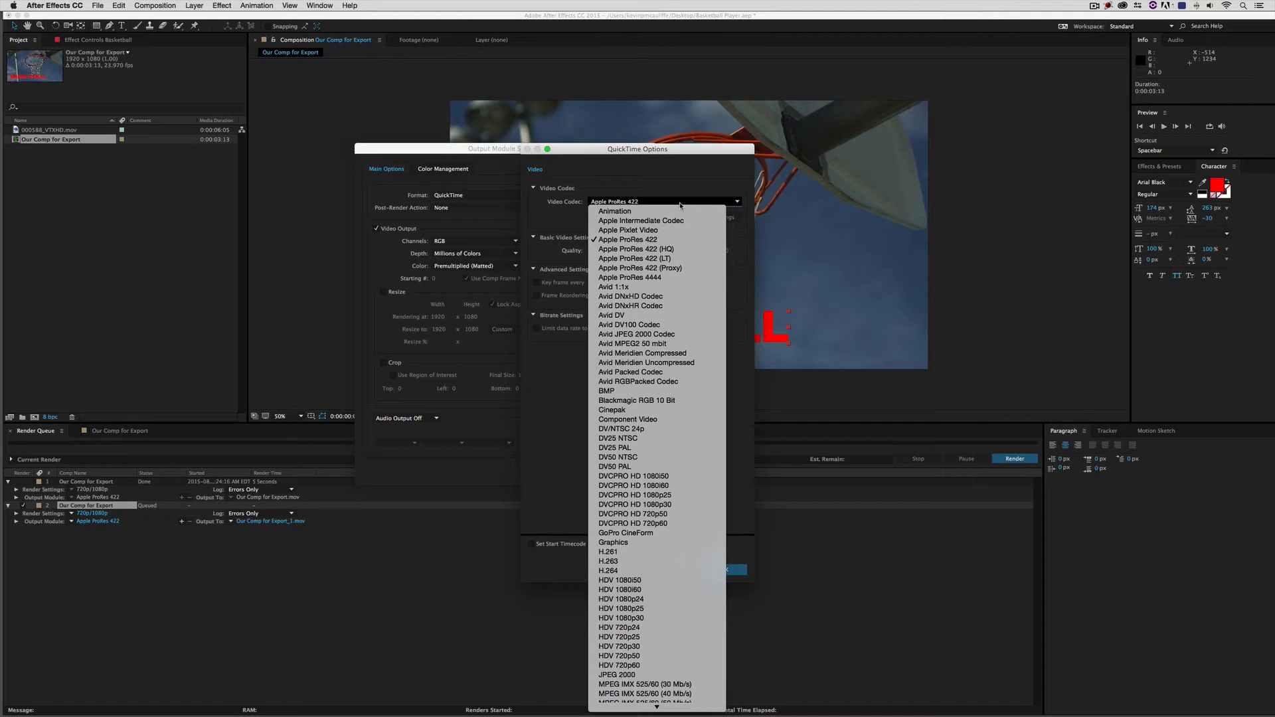
click(682, 298)
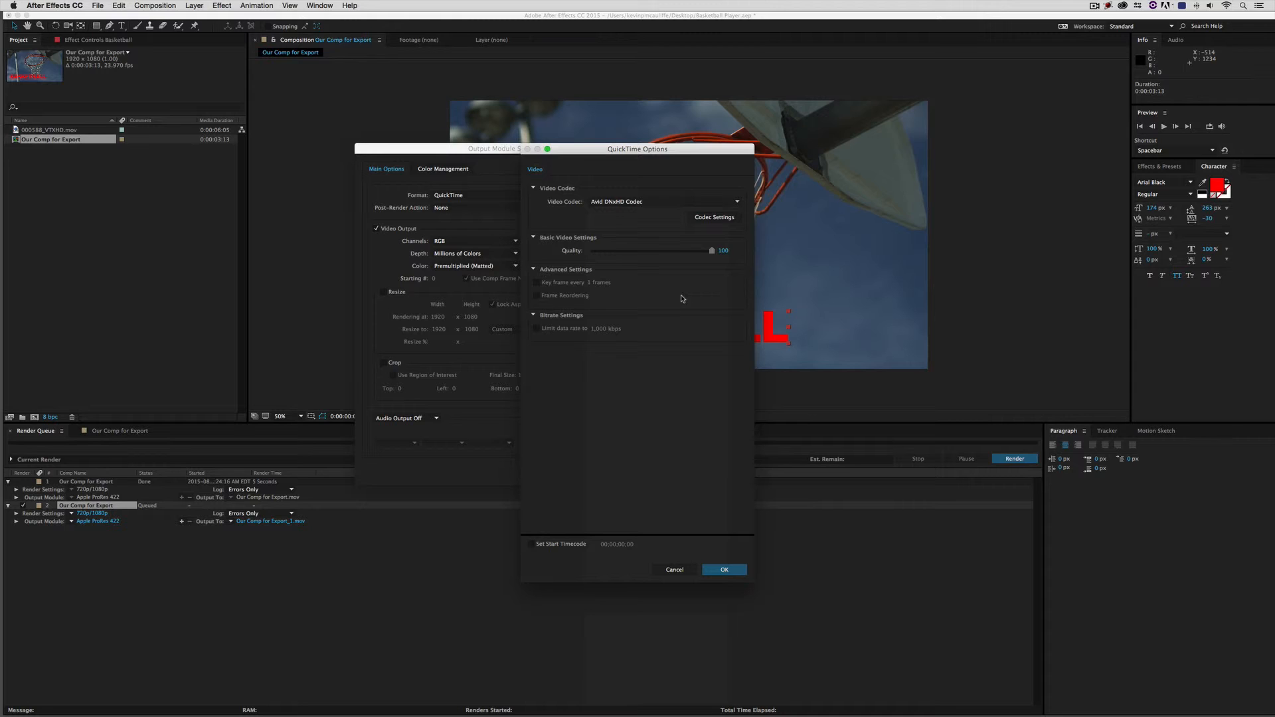
Set the Avid DNxHD codec resolution to 1080p/23.976 DNxHD 175 and accept the output module settings.
click(726, 221)
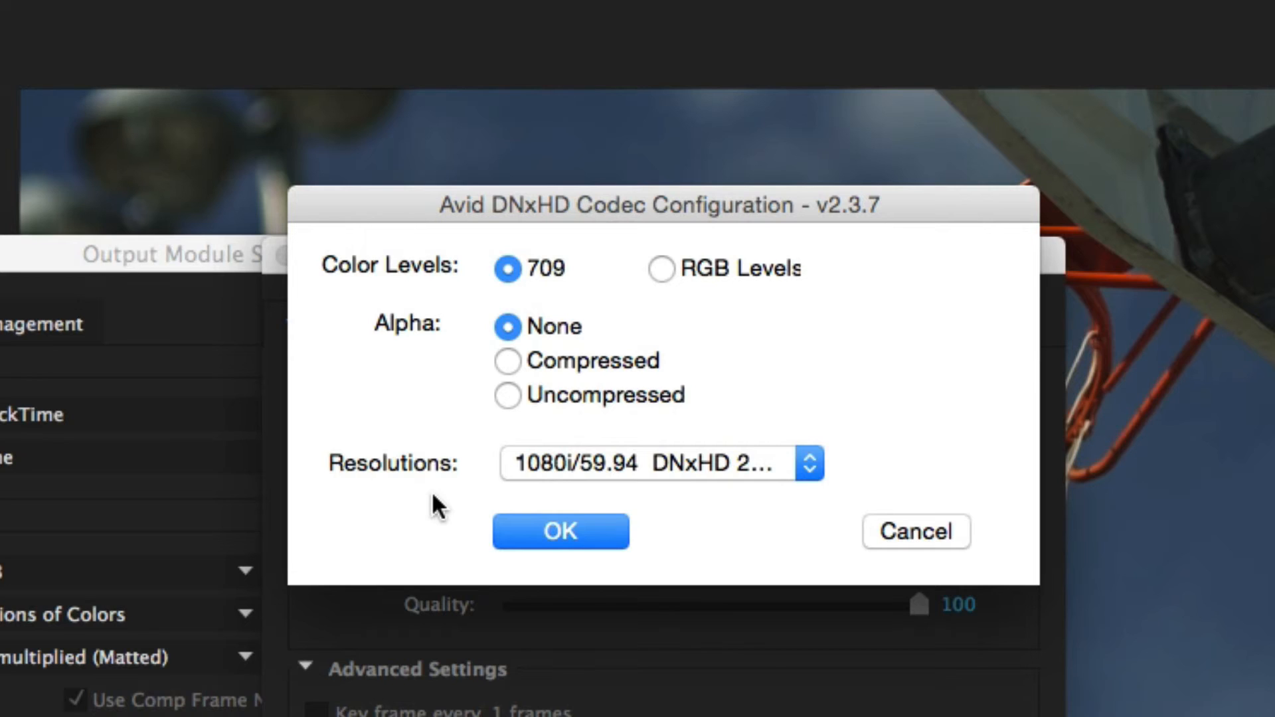
click(810, 464)
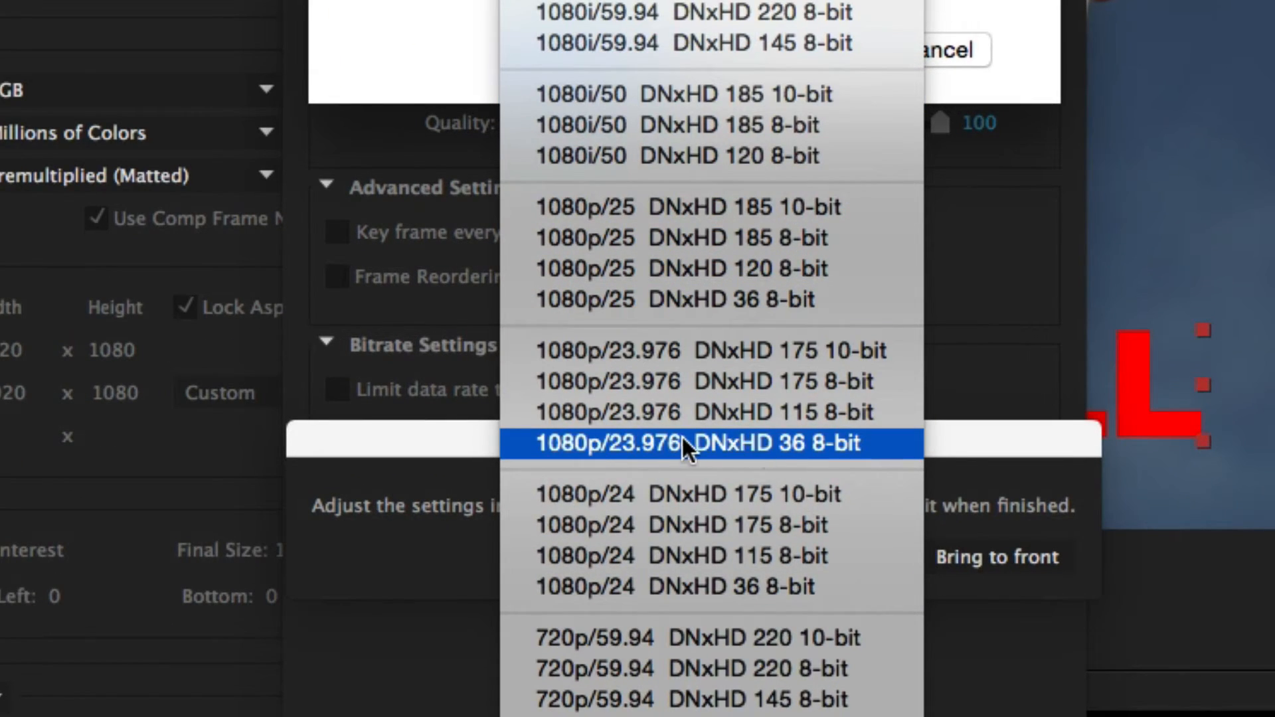
click(887, 375)
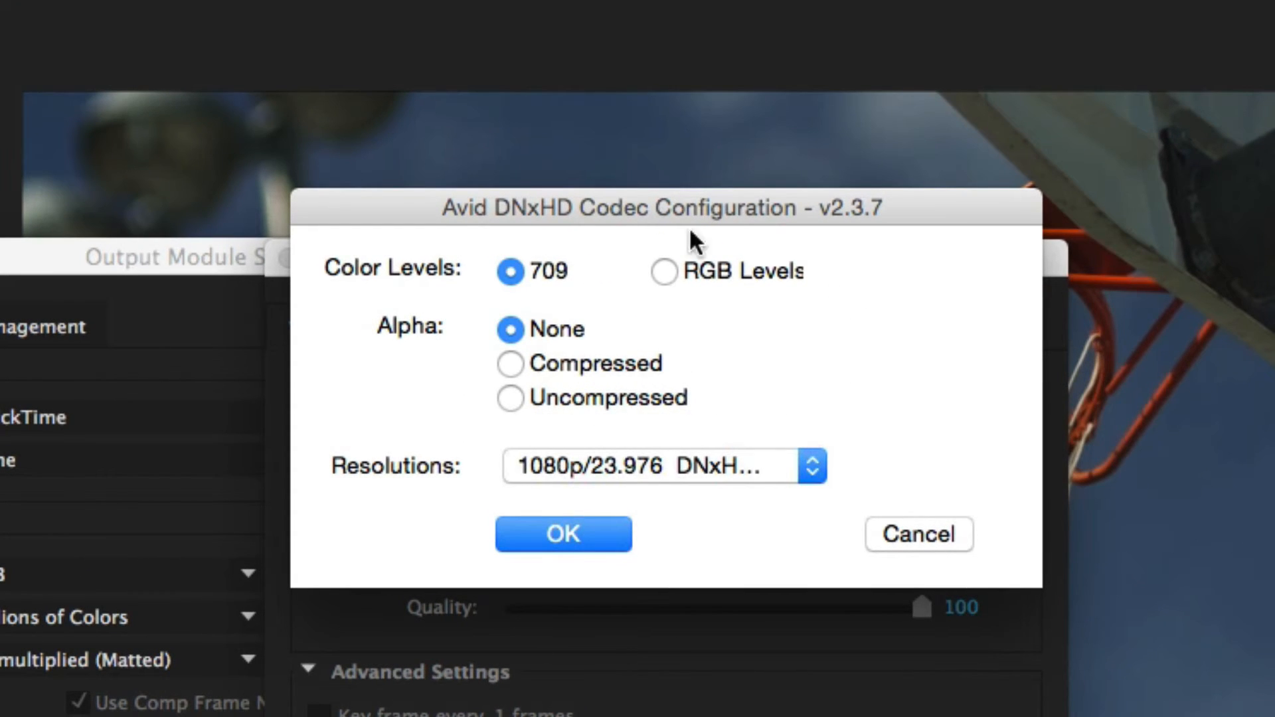
click(584, 535)
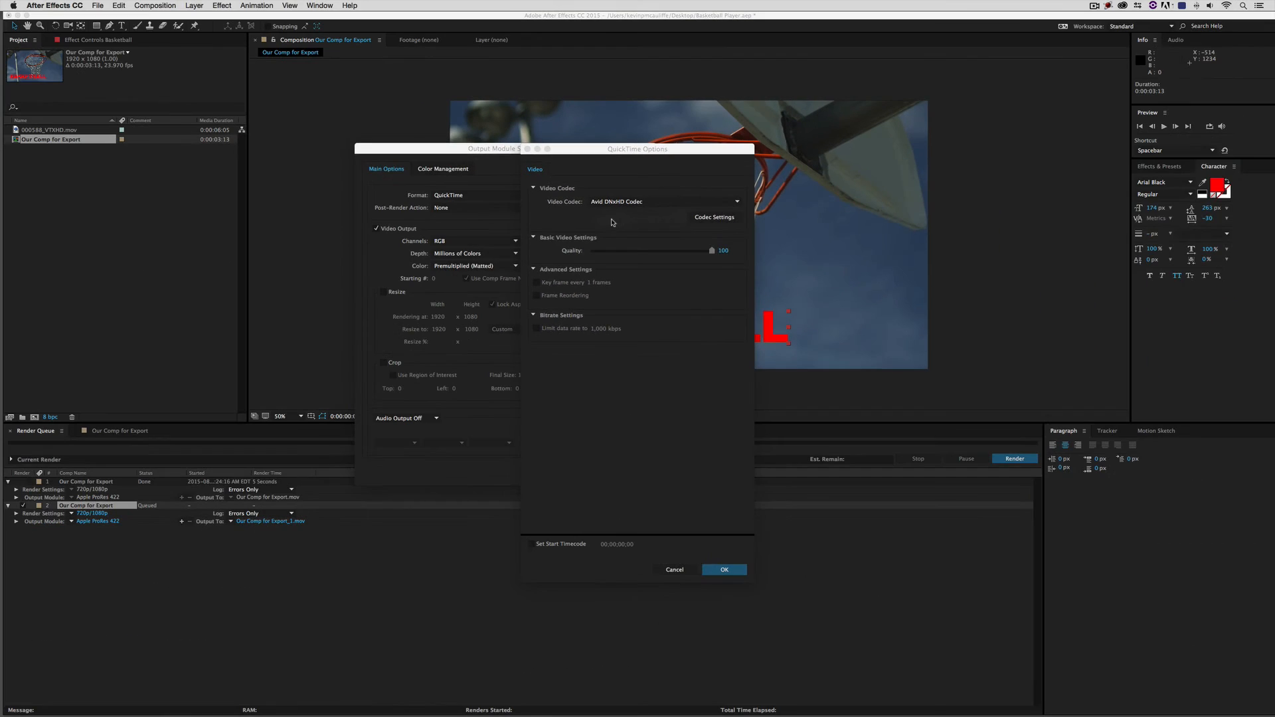
click(717, 572)
click(632, 484)
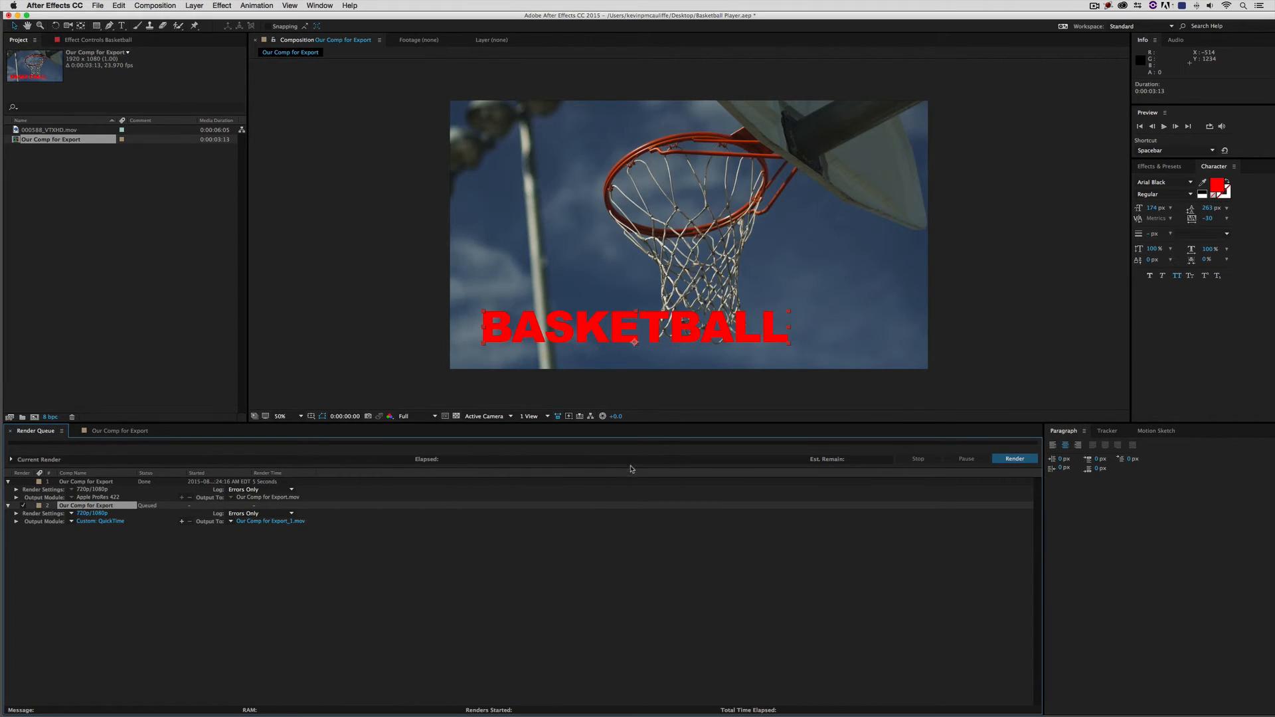
Save the duplicated item's output module settings as a template named "Avid DNxHD 175".
click(72, 522)
click(106, 694)
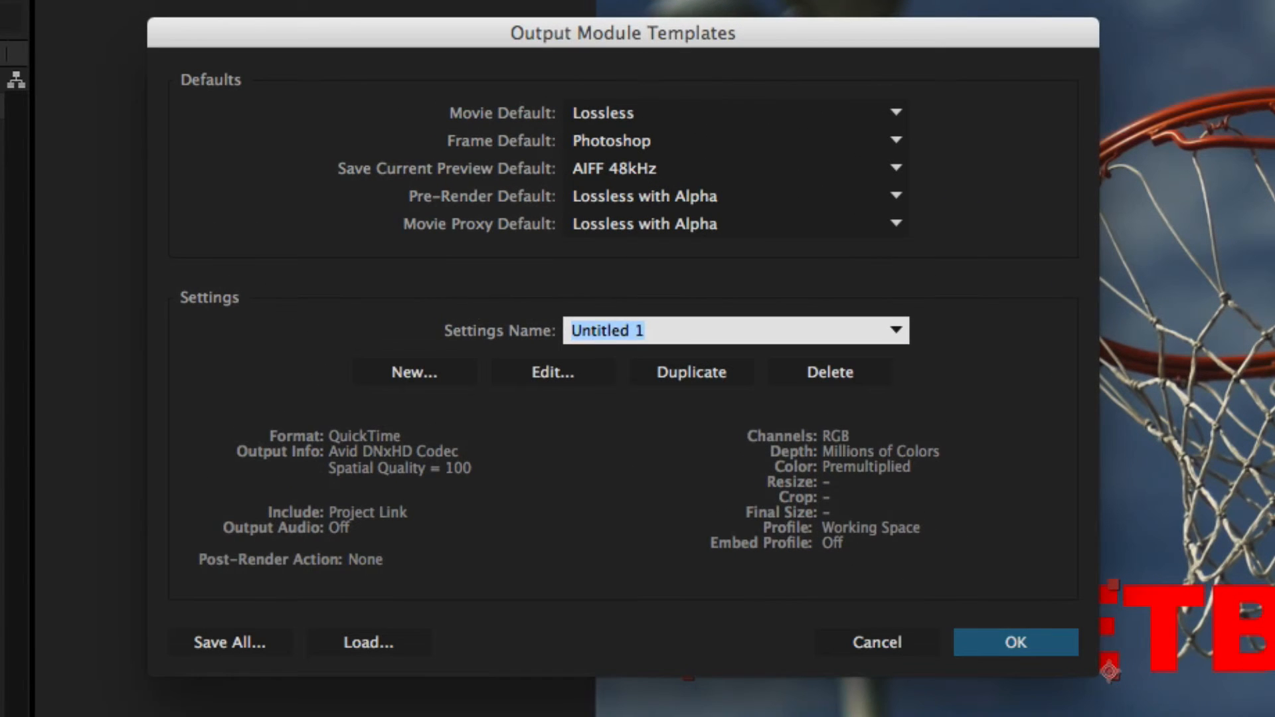
text(AVI)
key(BackSpace)
key(BackSpace)
text(vid Dn)
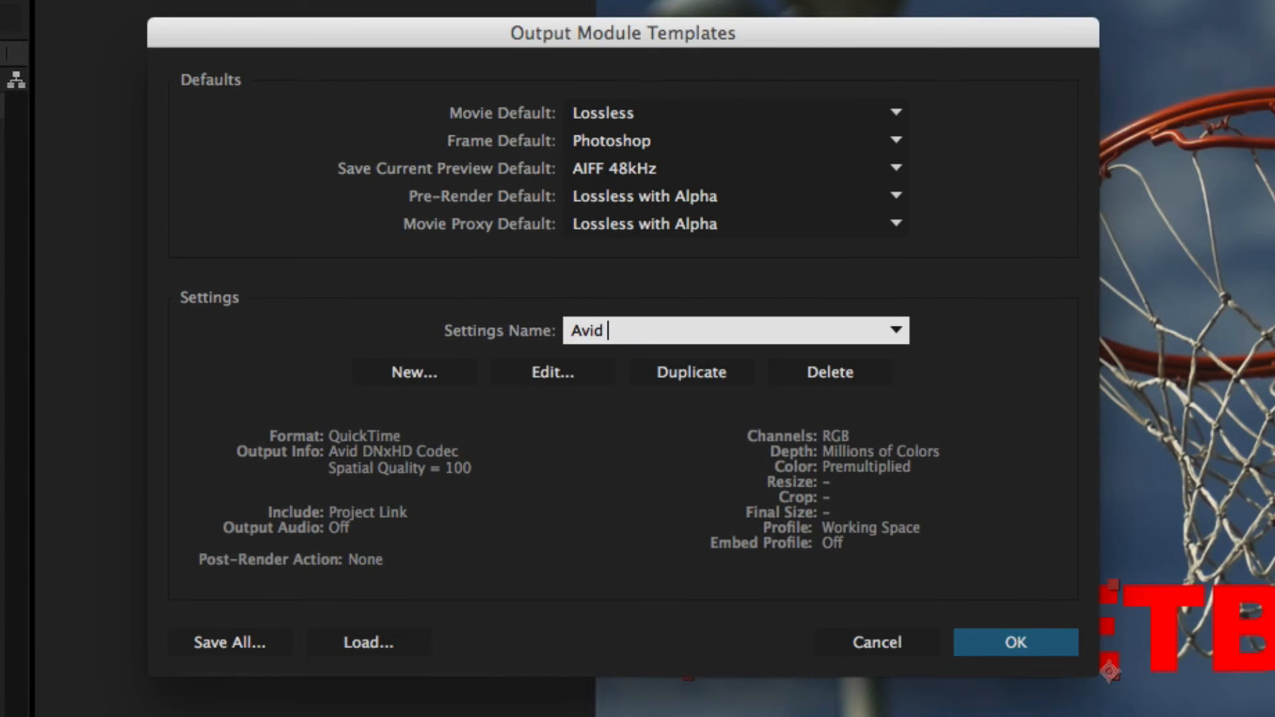
key(BackSpace)
text(nx)
key(BackSpace)
key(BackSpace)
text(NxHD 175)
click(1002, 644)
Set the output movie to "Our Comp for Export 4 Avid" on the Desktop and render the queued item.
click(279, 521)
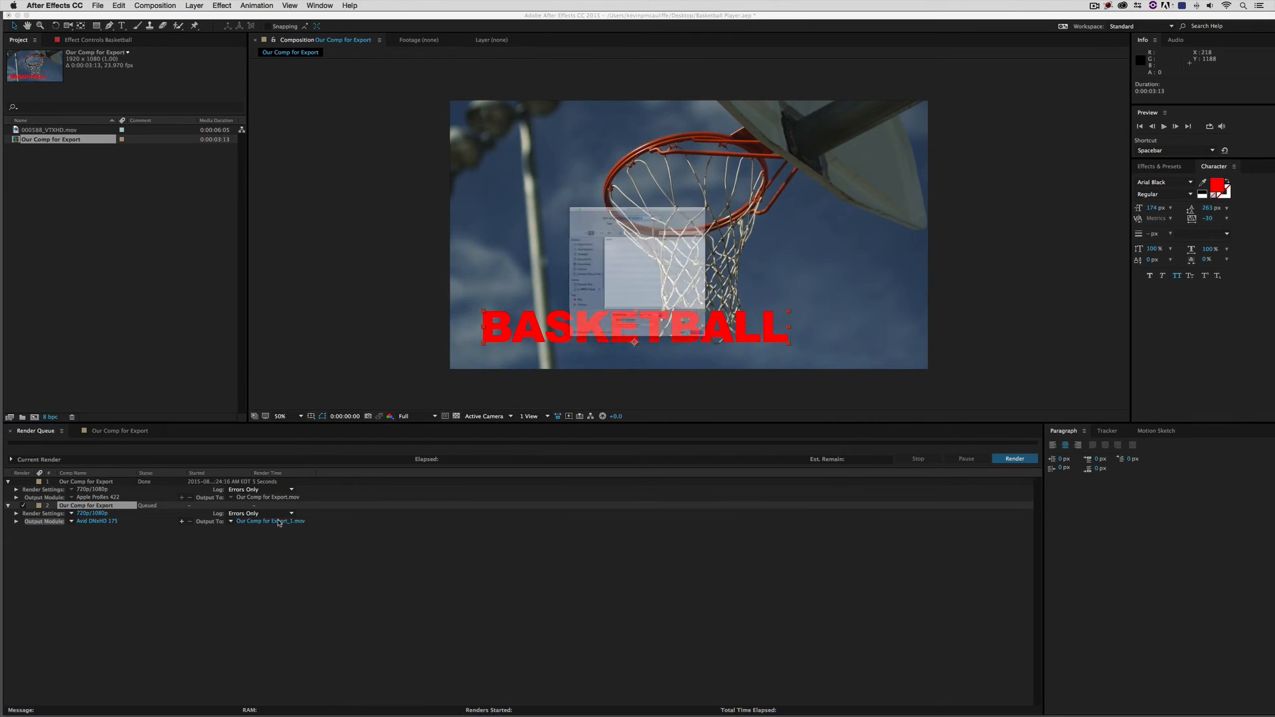
click(651, 133)
key(BackSpace)
key(BackSpace)
text(4 Avid)
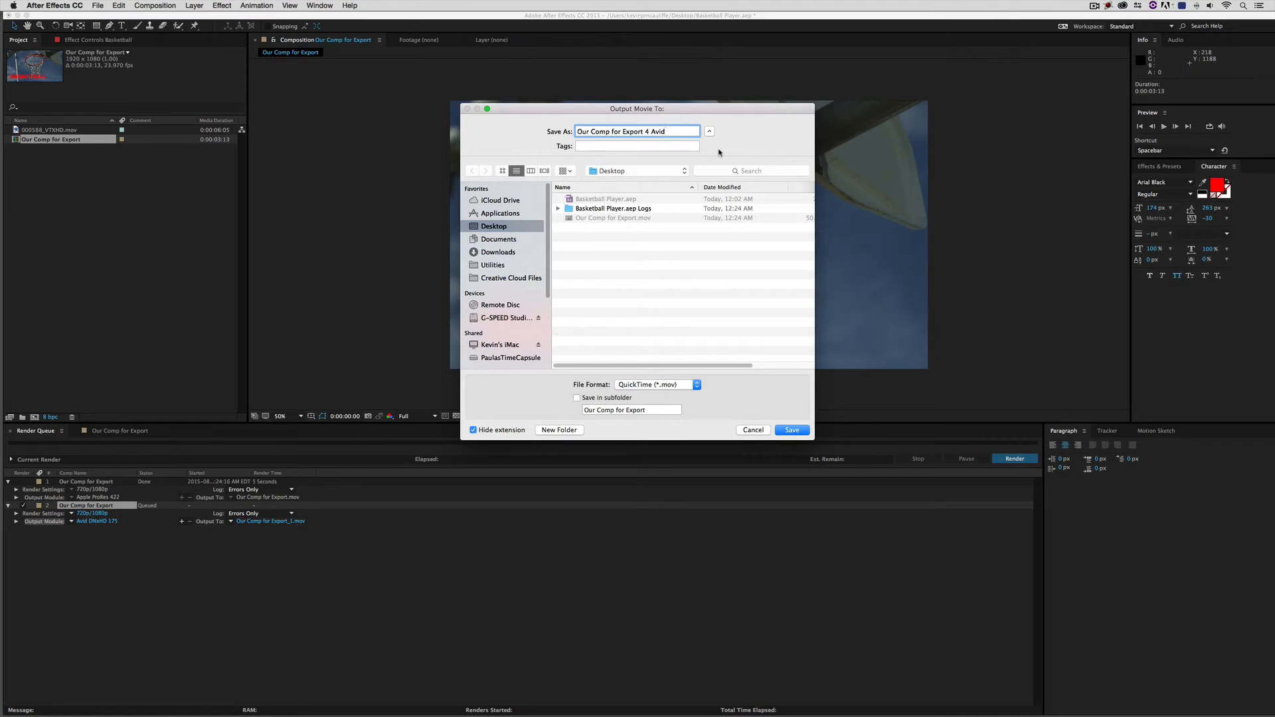
click(791, 430)
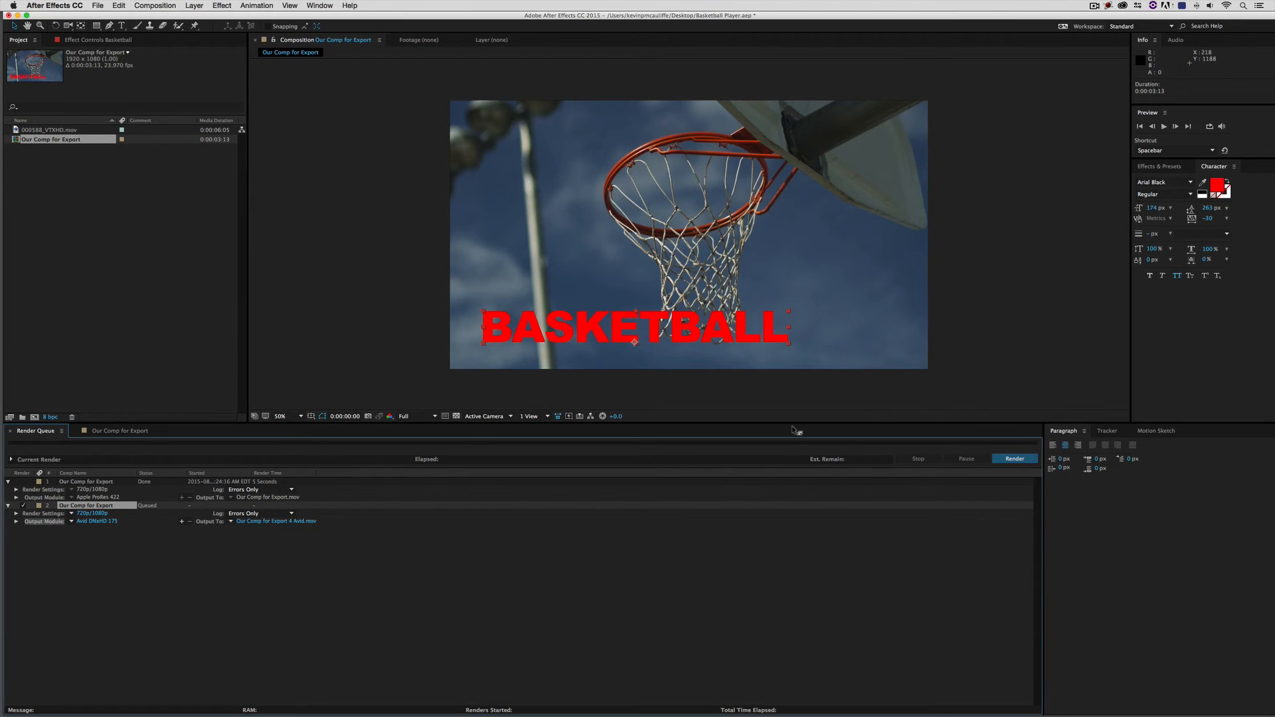
click(990, 460)
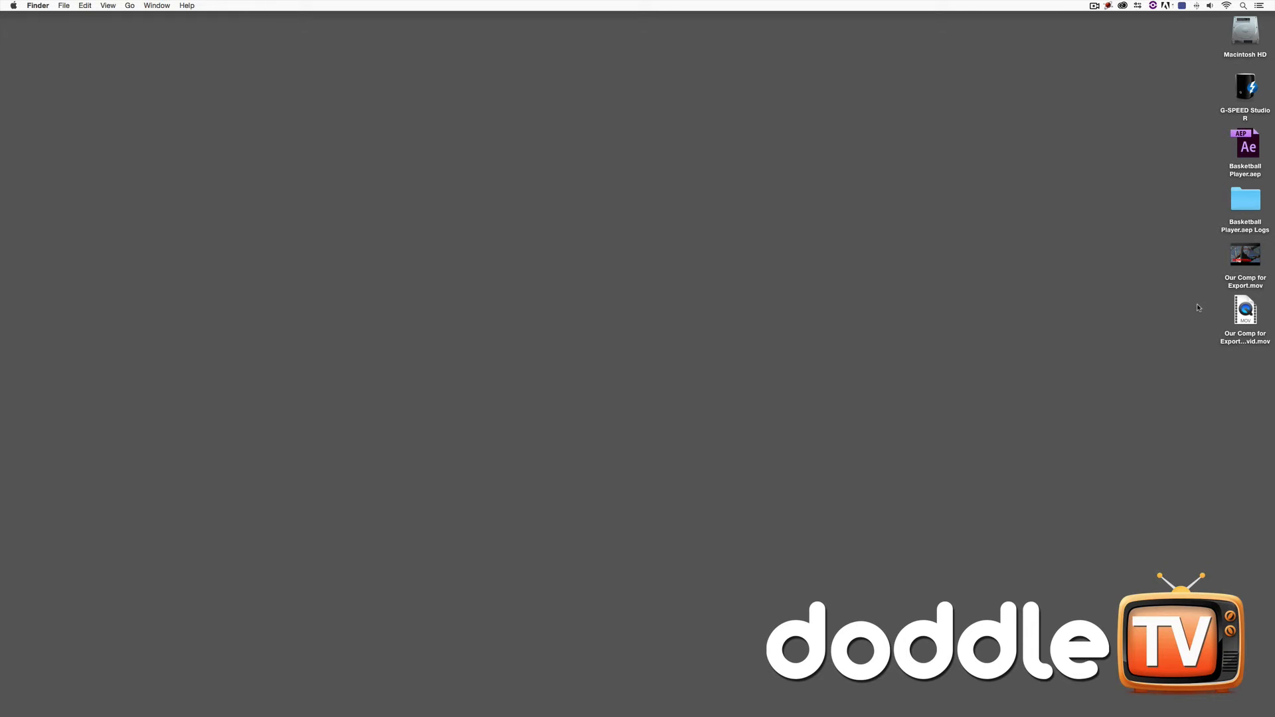
Open "Our Comp for Export 4 Avid.mov" from the Finder desktop in QuickTime Player 7, examine its format and data rate in the Movie Inspector, and quit the player.
right_click(1226, 303)
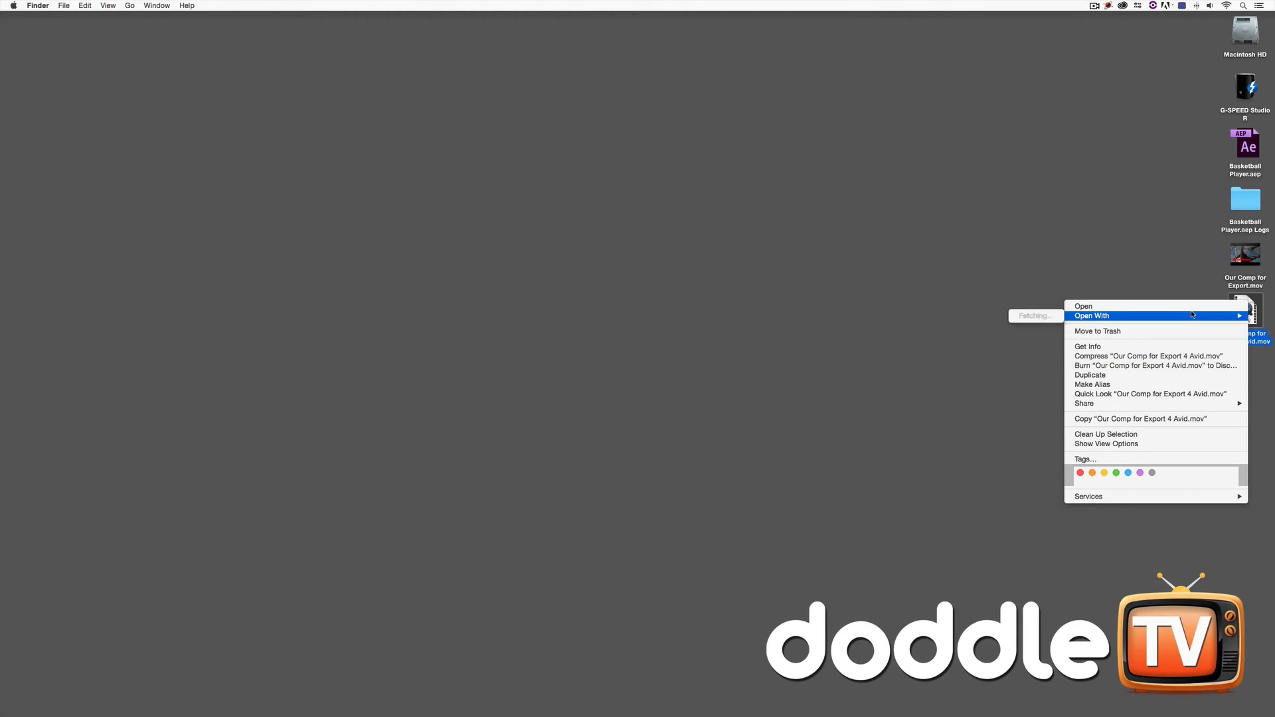
mouse_move(1191, 315)
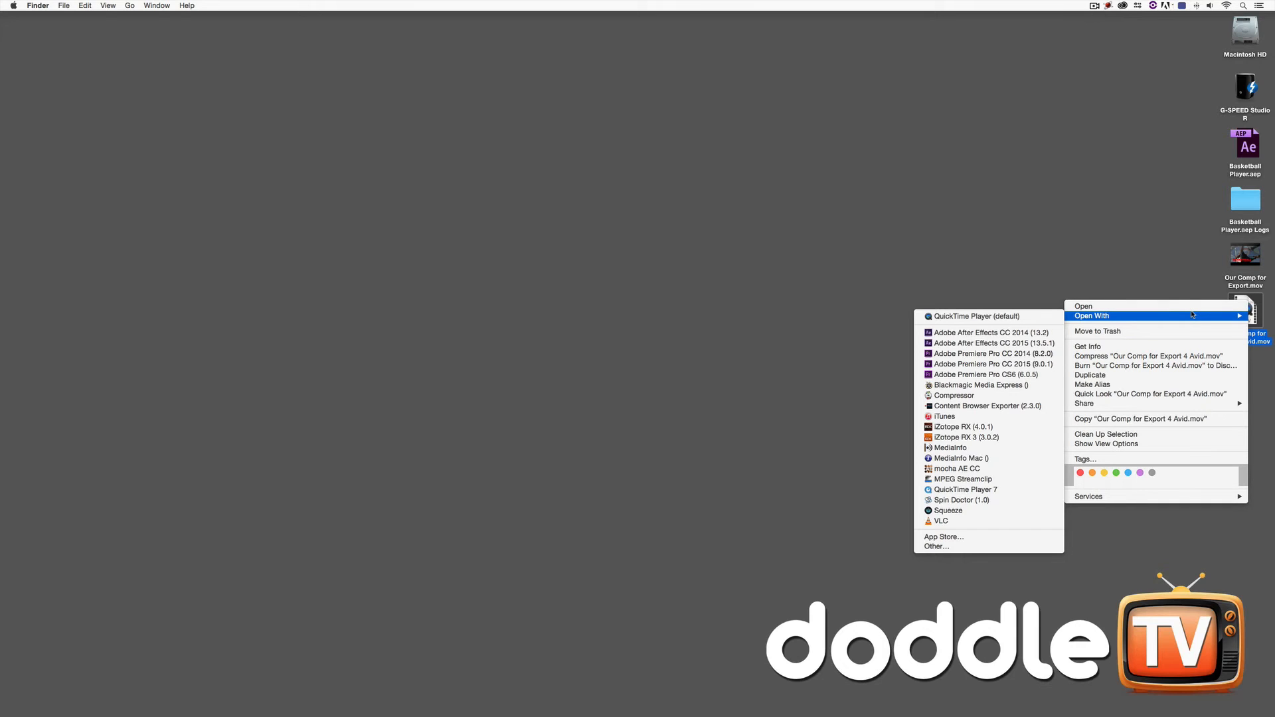
click(999, 490)
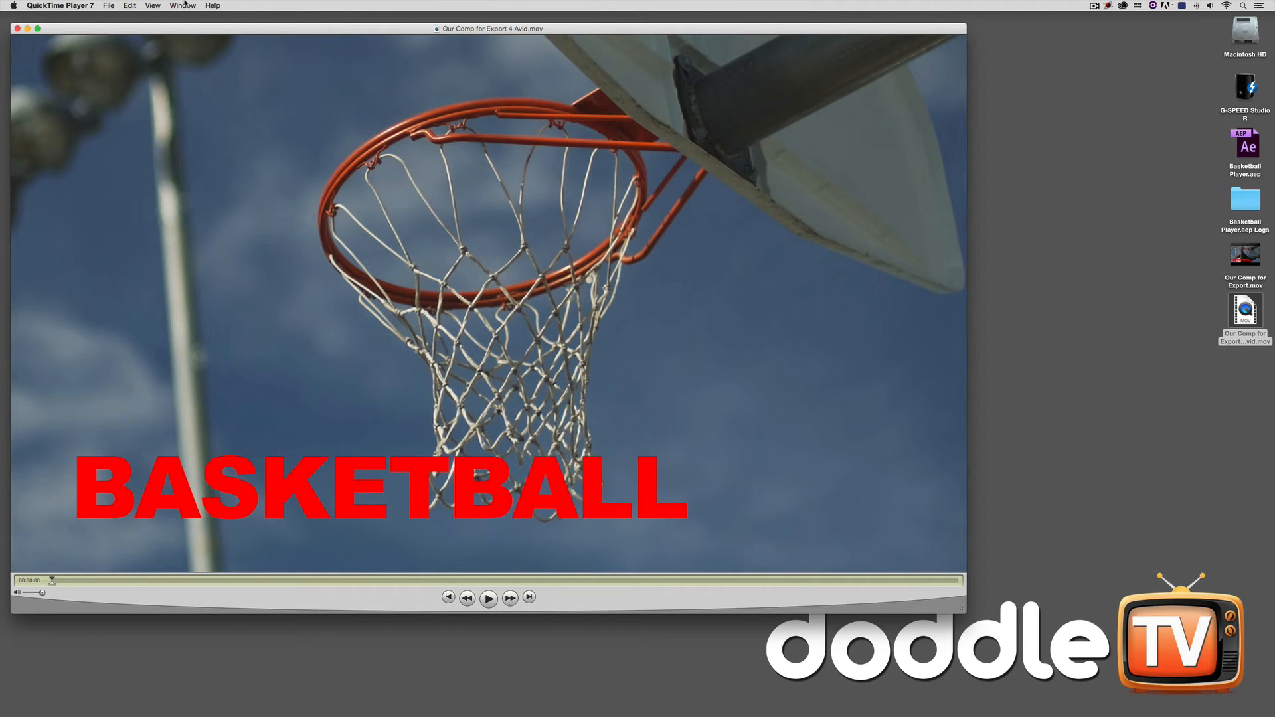
click(184, 6)
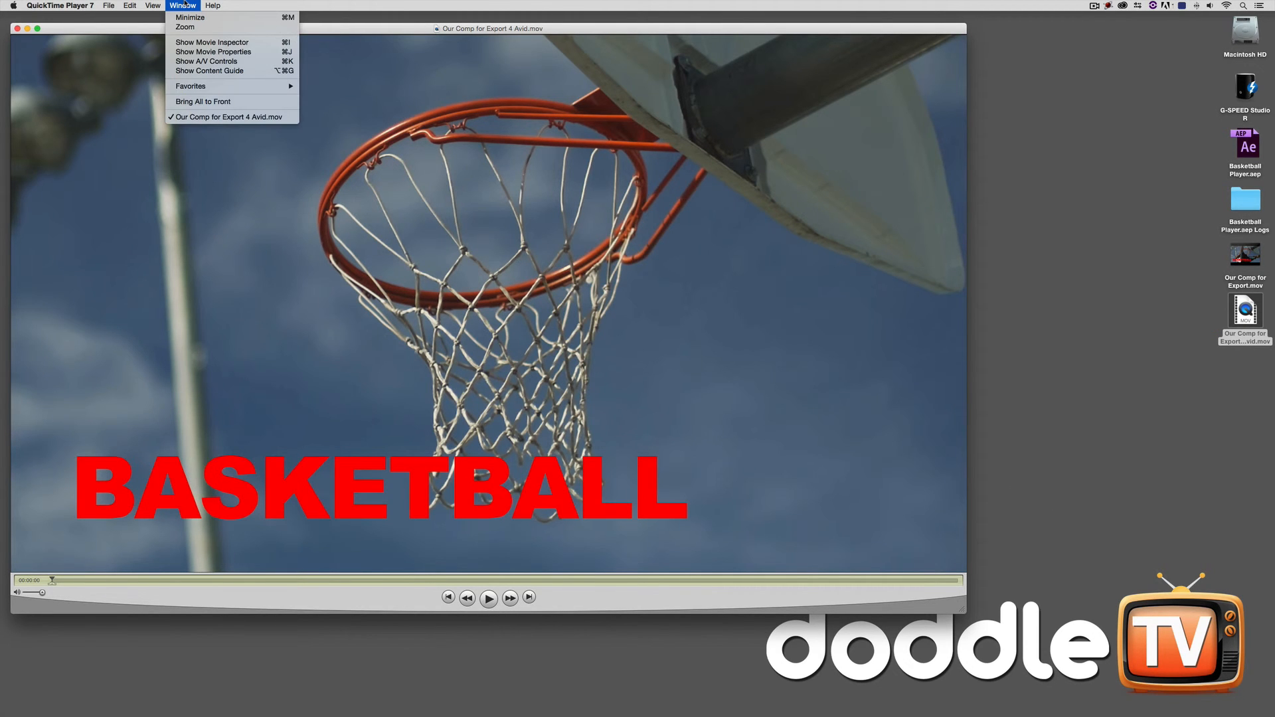
click(263, 43)
drag(1155, 26, 697, 175)
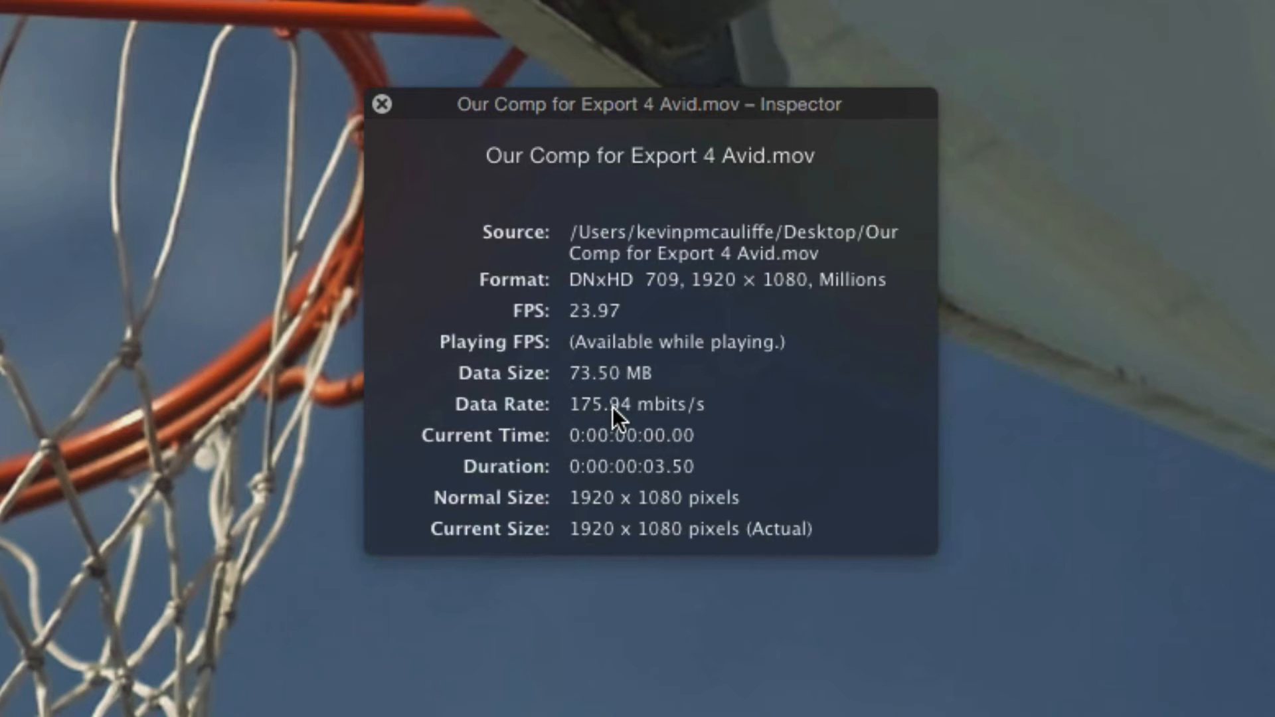
click(381, 103)
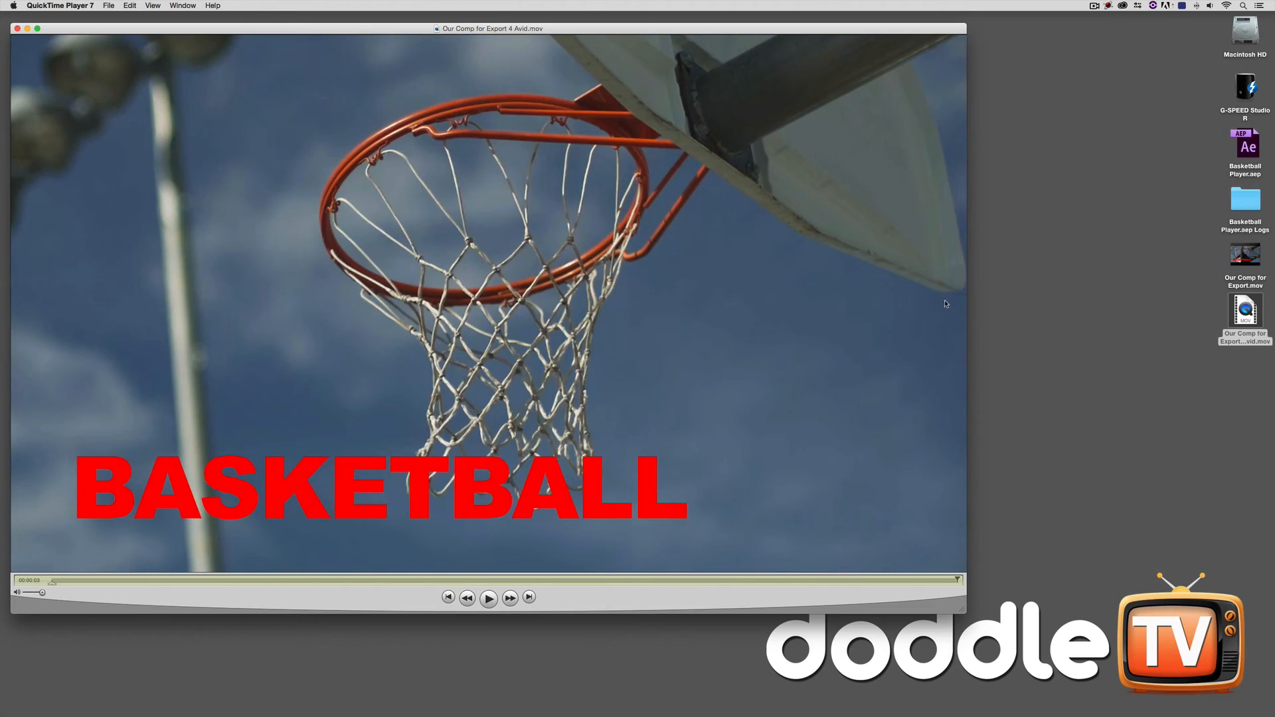
key(super+q)
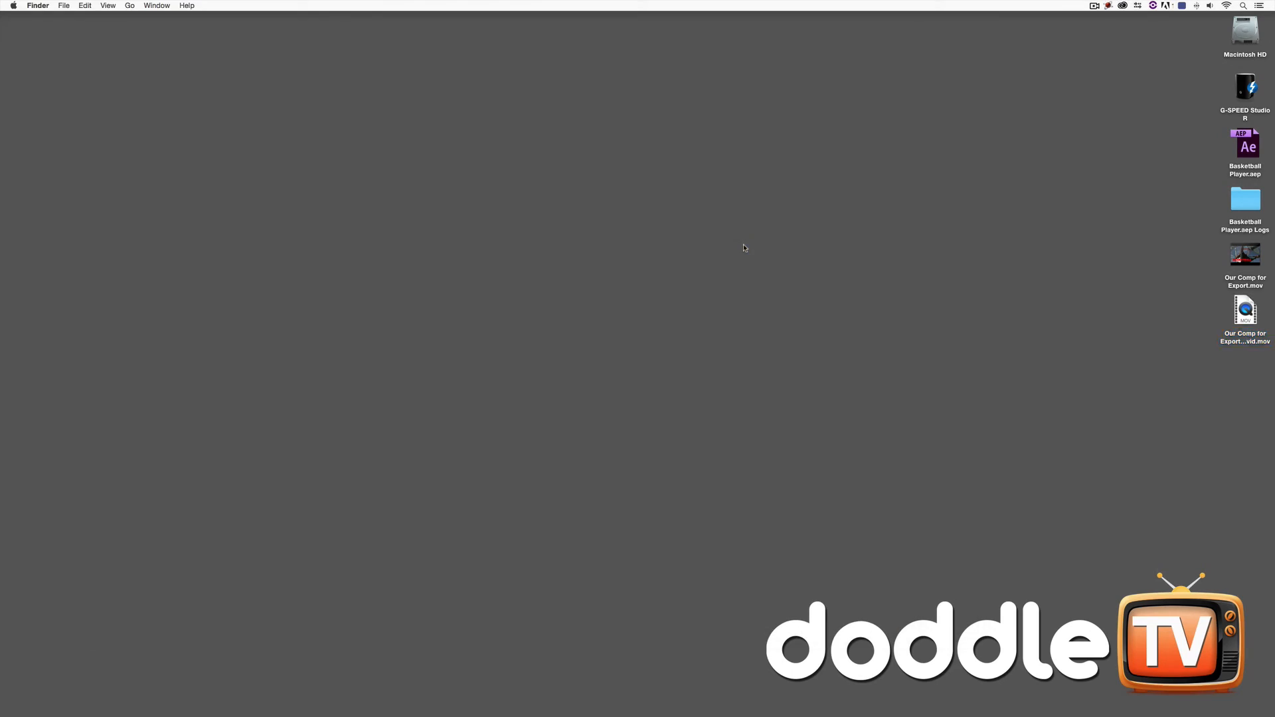
Switch back to After Effects and delete both finished items from the render queue.
key(super+Tab)
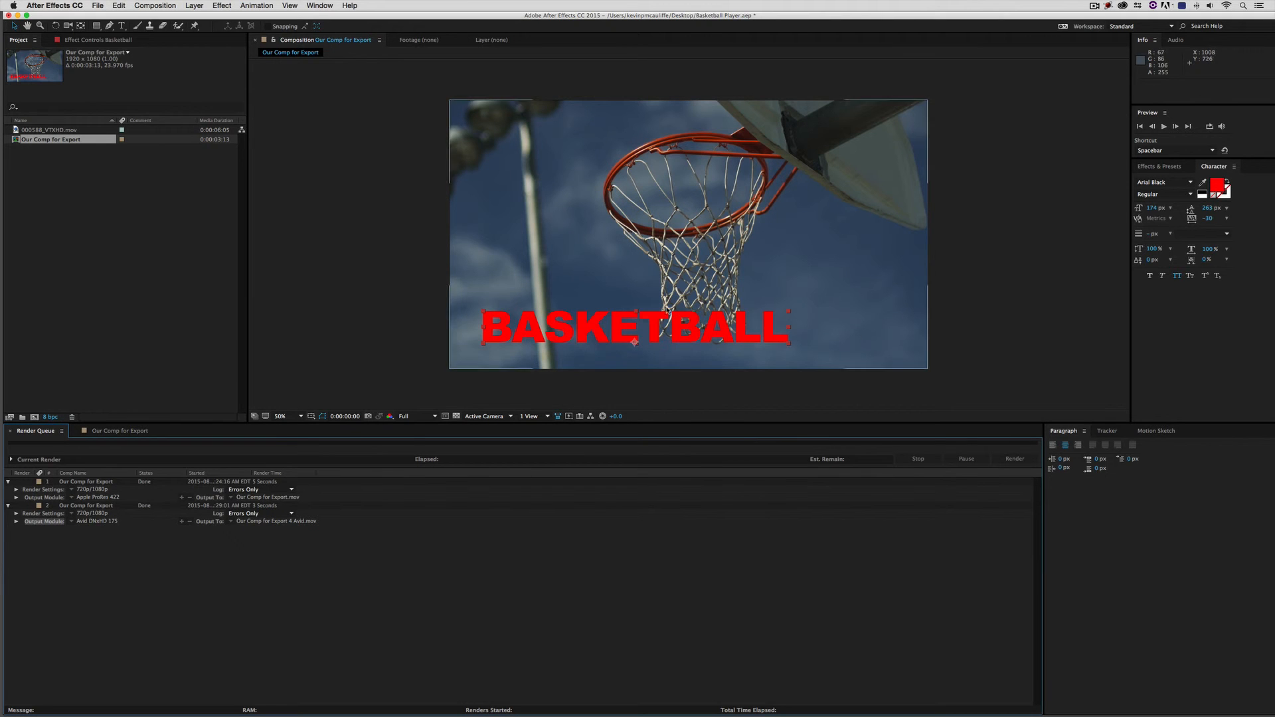
key(super+a)
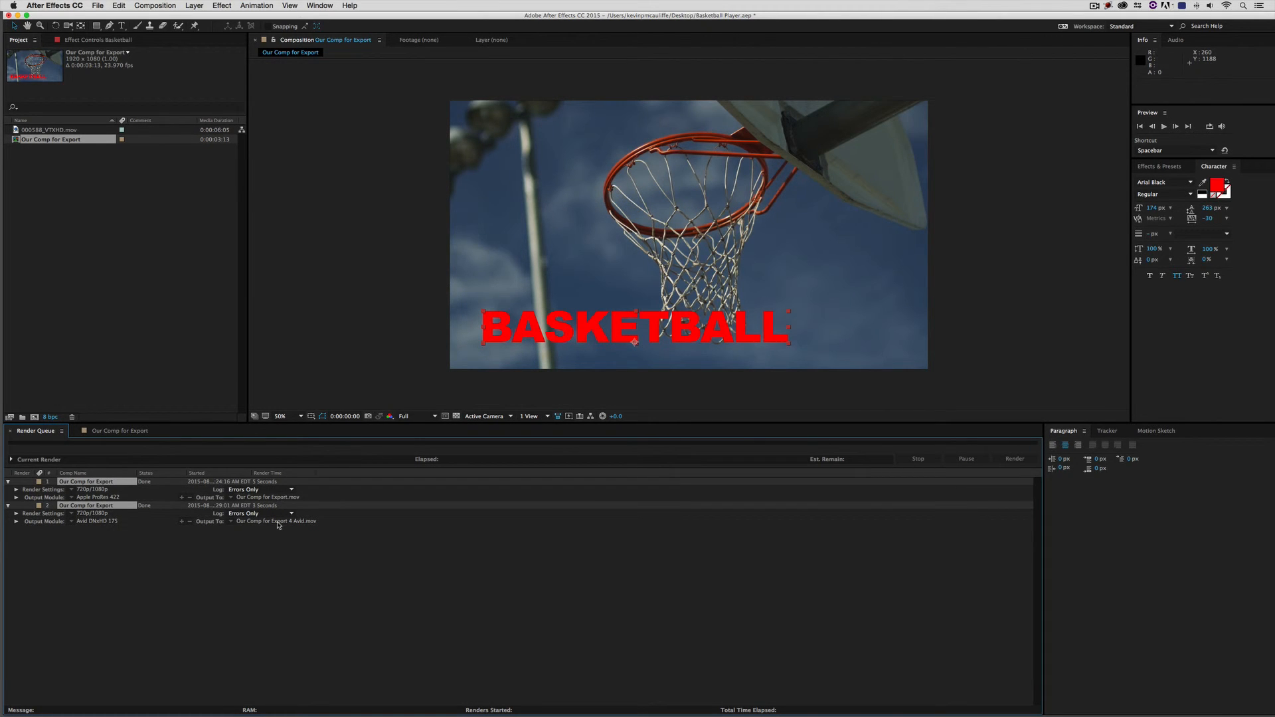
key(Delete)
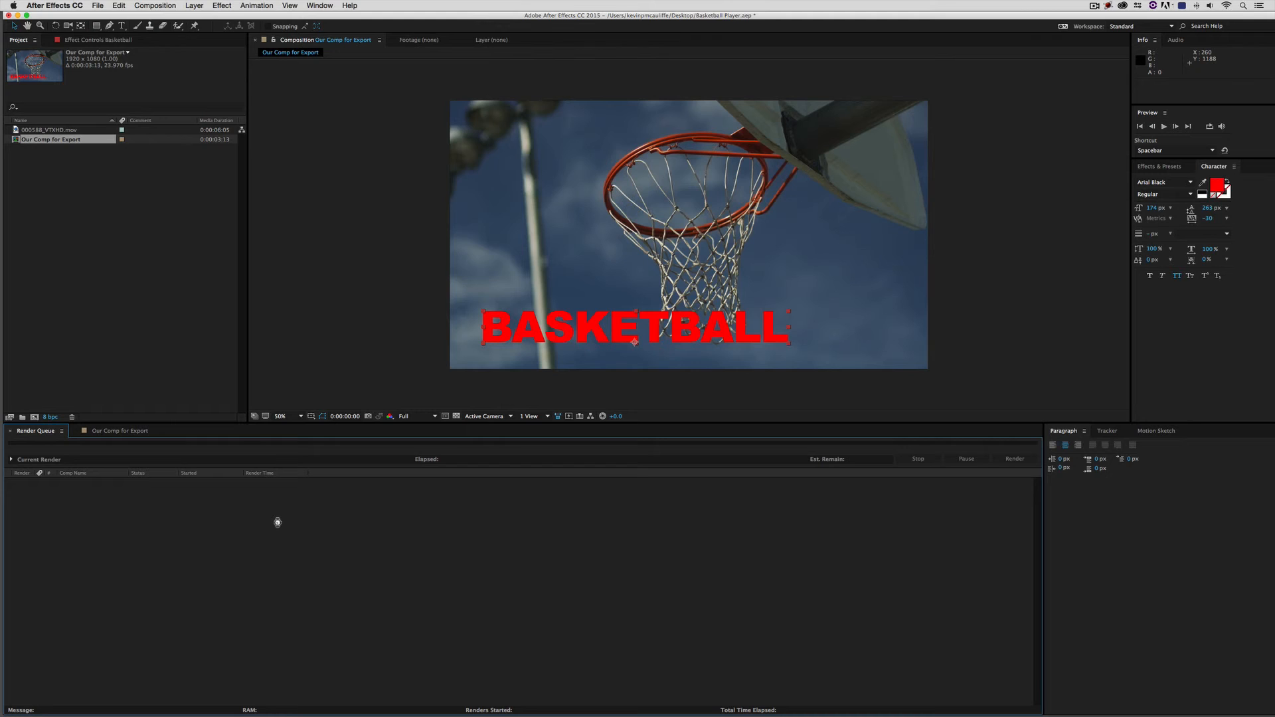
Add the "Our Comp for Export" composition from the project to the empty render queue.
click(94, 239)
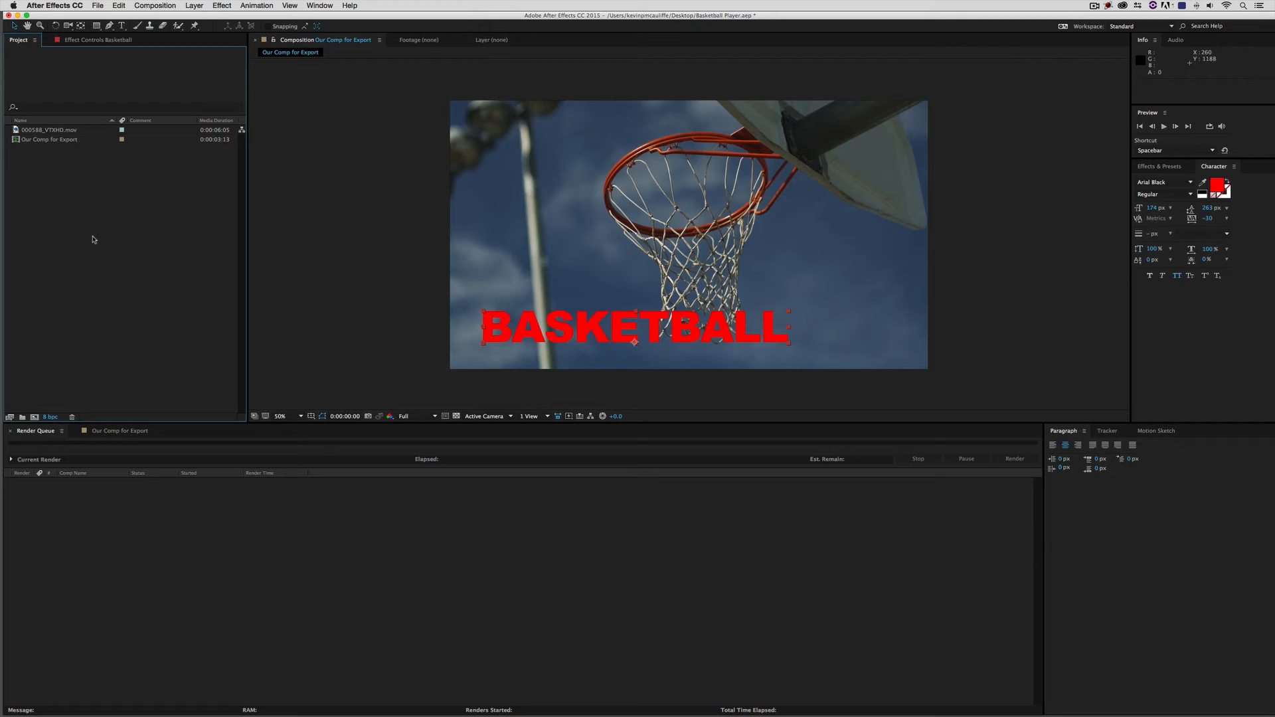
click(20, 140)
drag(19, 143, 158, 539)
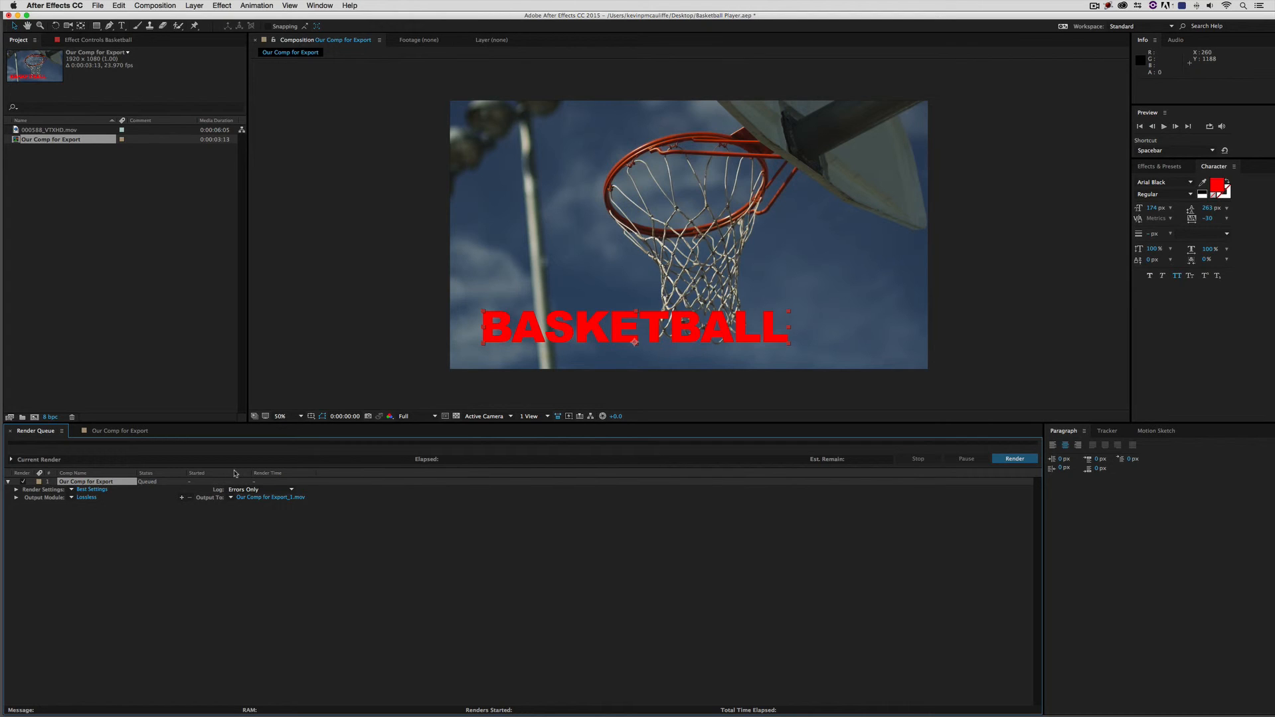
click(71, 489)
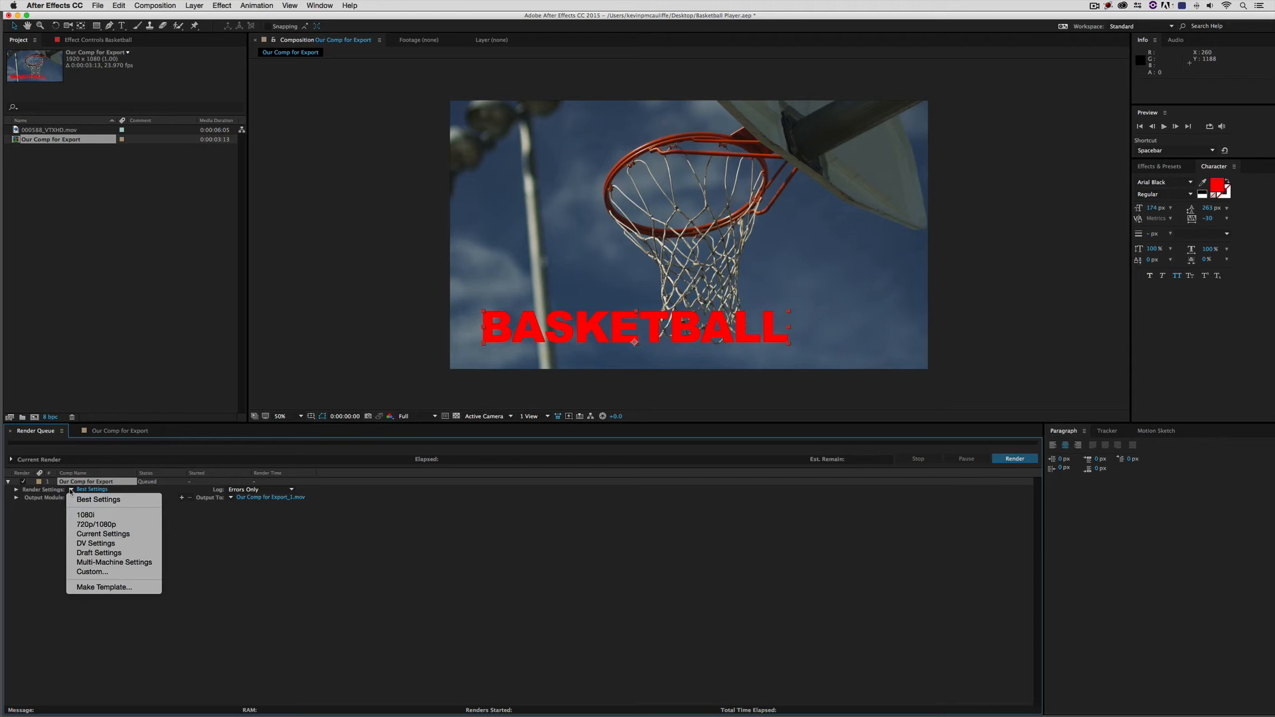
click(110, 501)
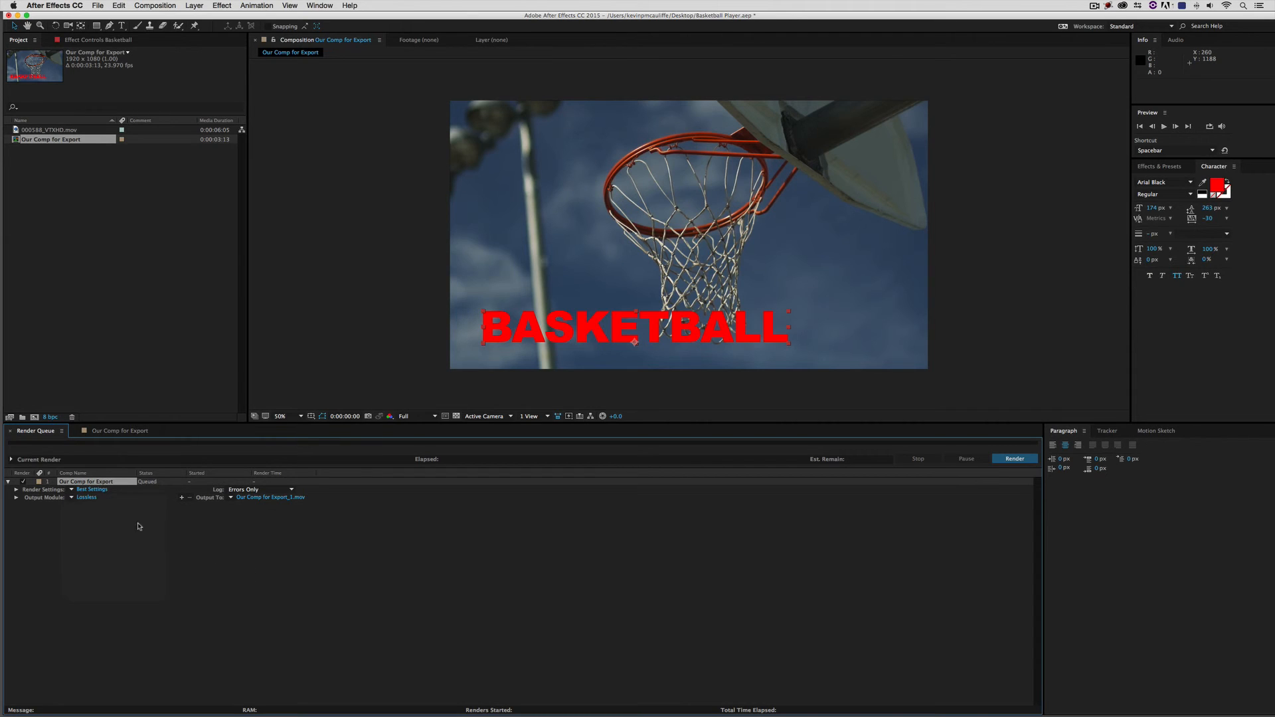
click(91, 499)
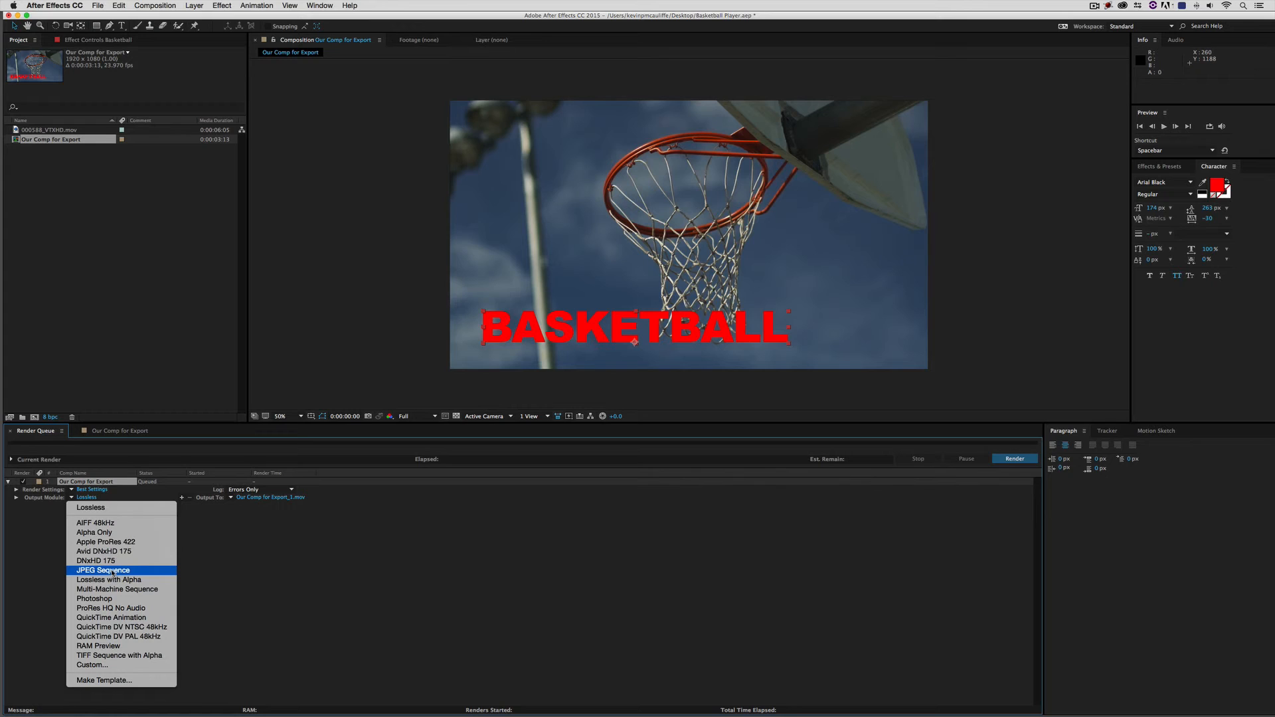
click(160, 542)
click(71, 490)
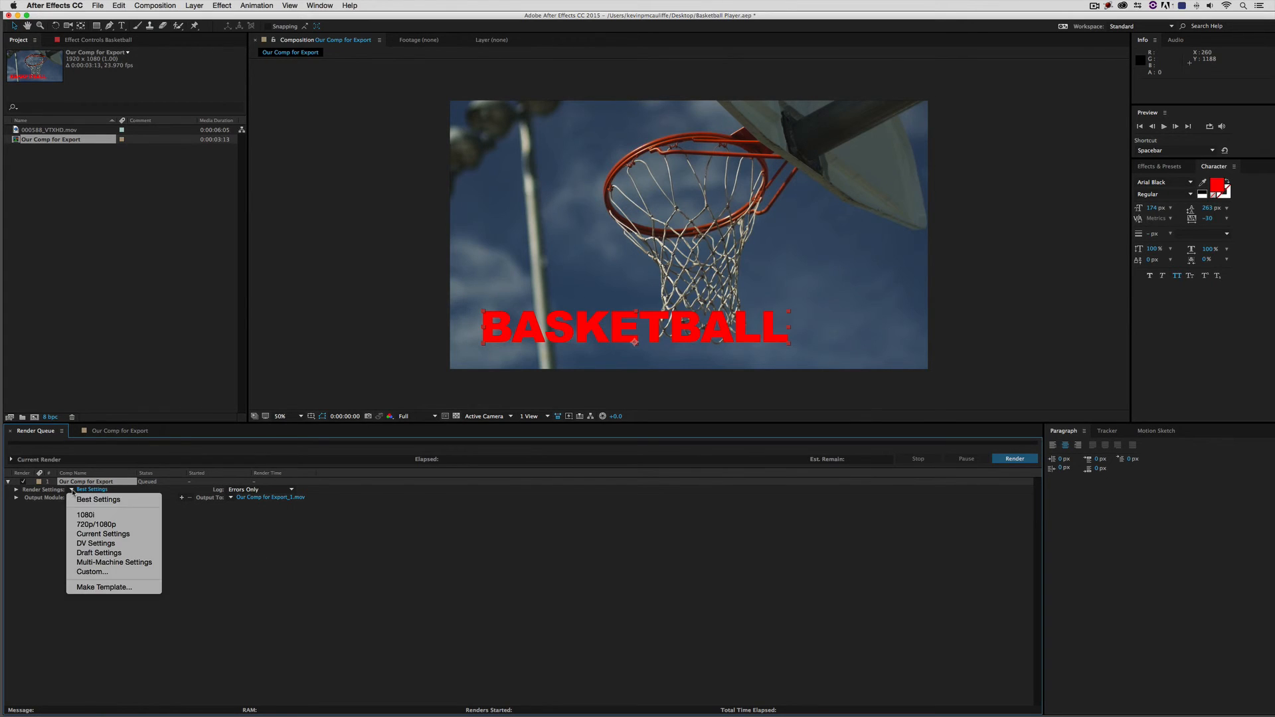
click(121, 524)
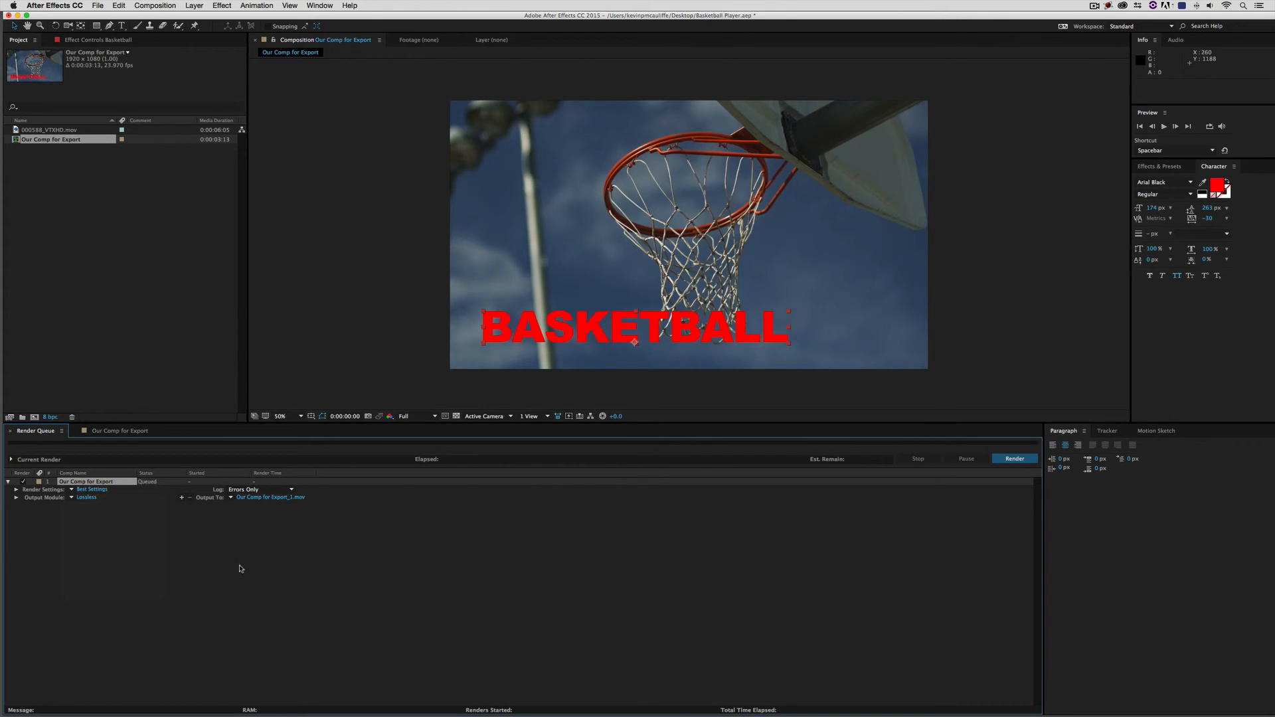
Delete the "DV Settings" template from the render settings templates.
click(118, 5)
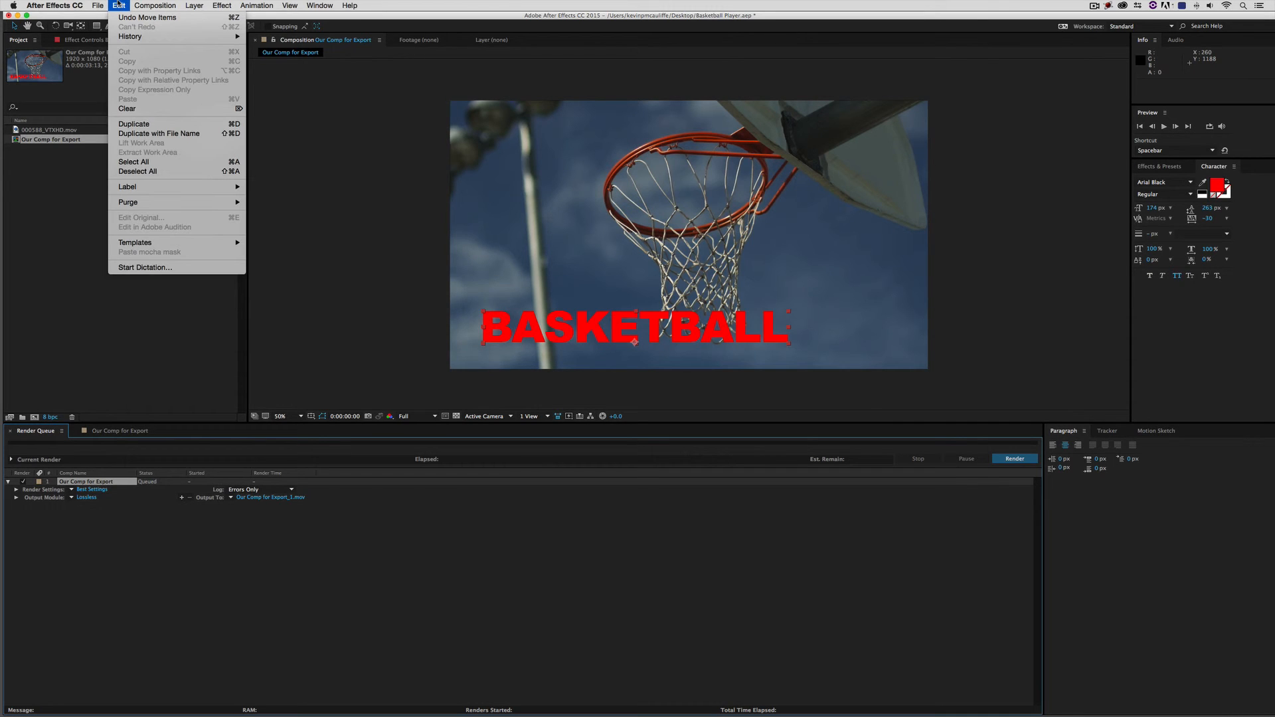
mouse_move(122, 242)
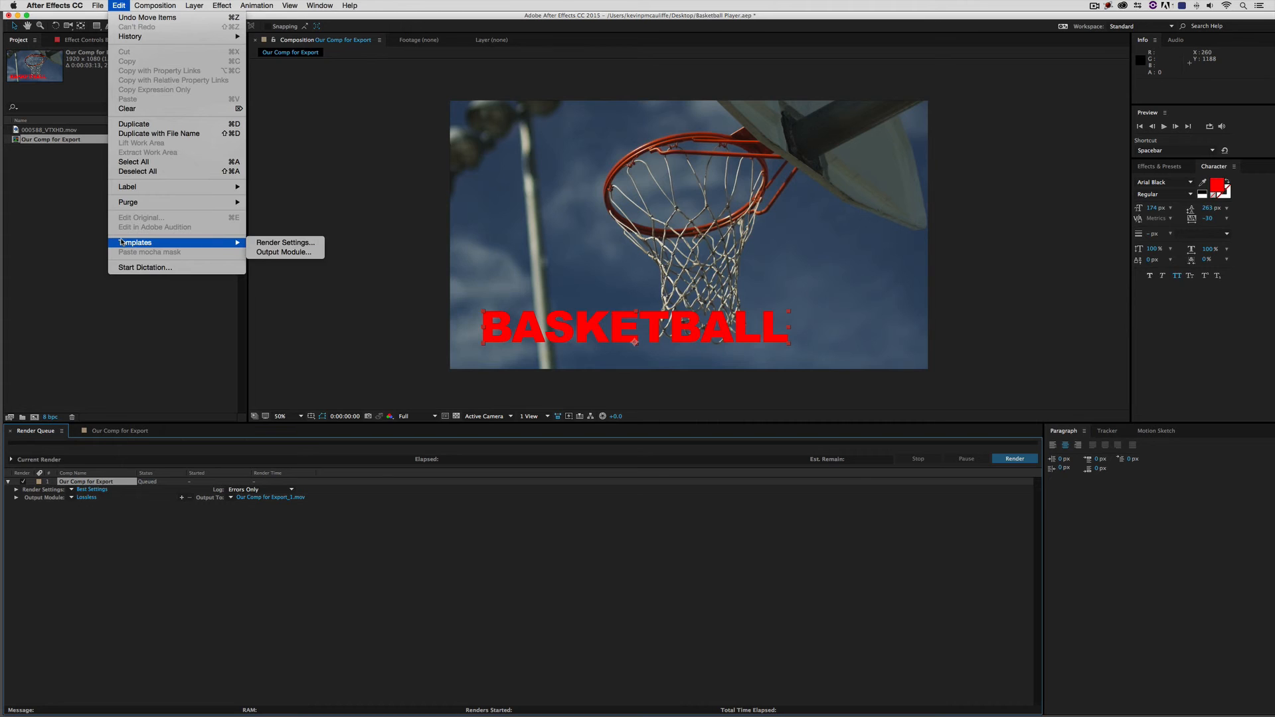
click(260, 242)
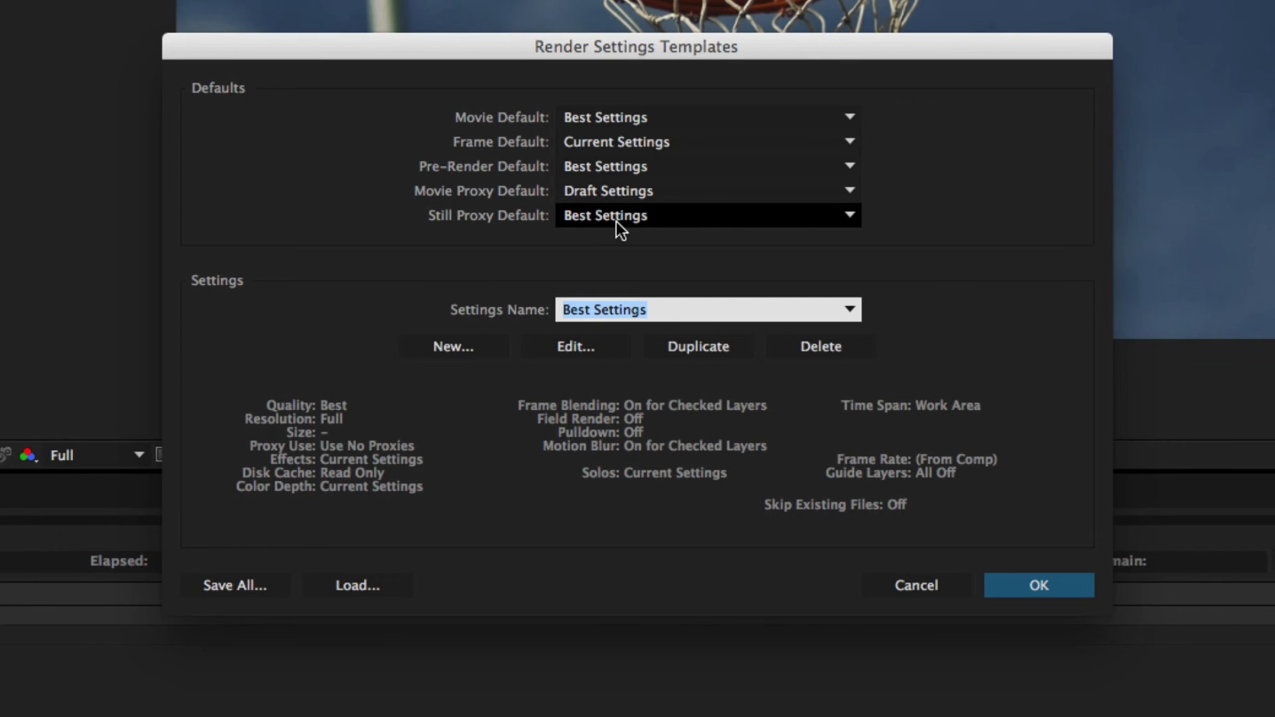
click(818, 117)
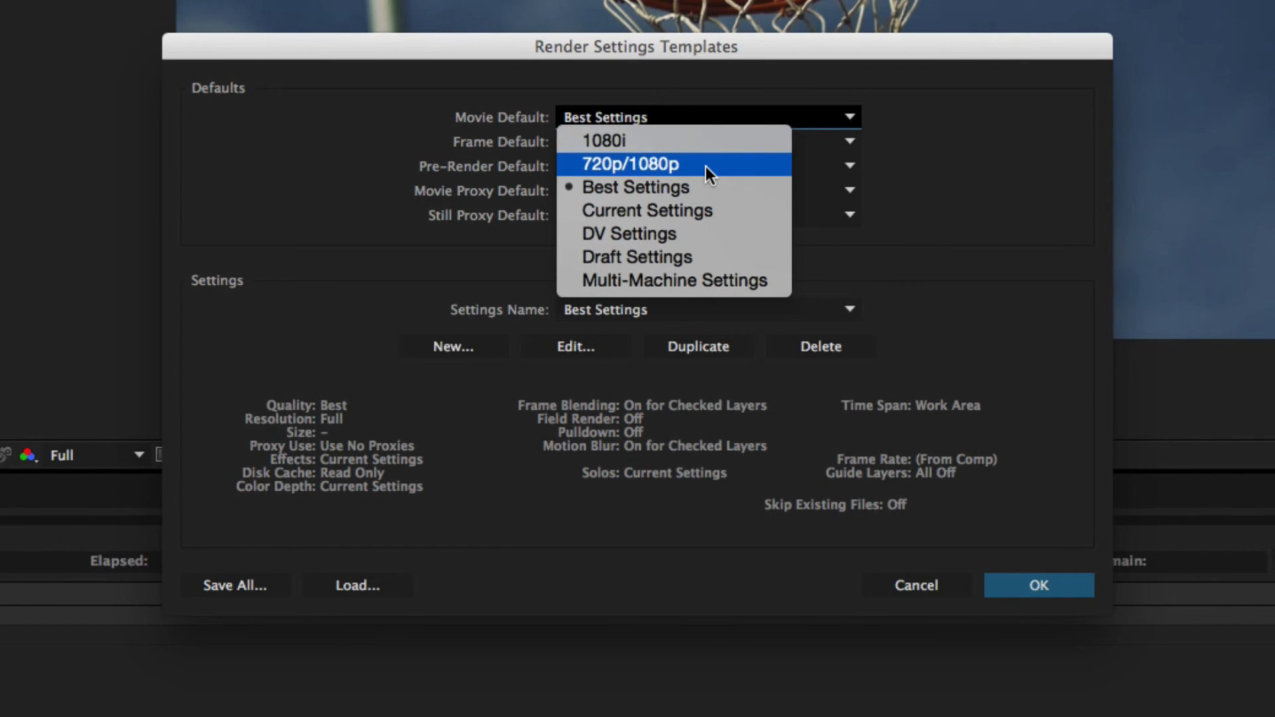
click(919, 172)
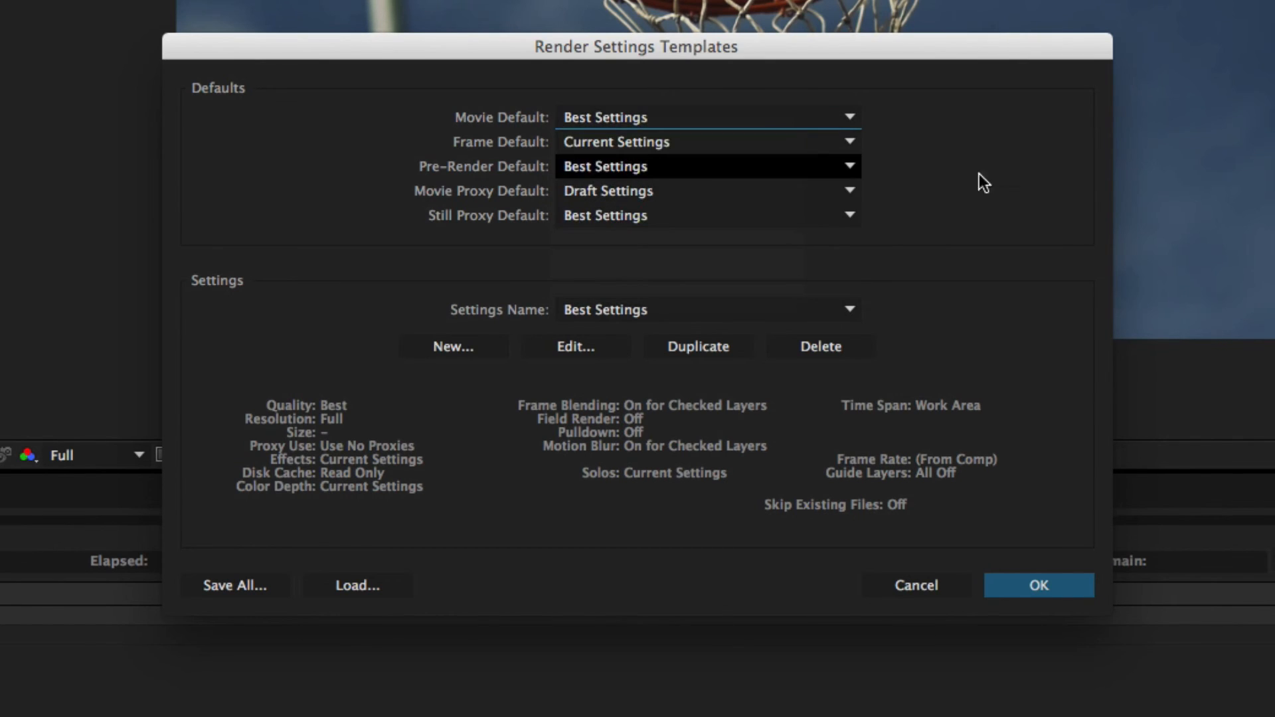
click(854, 307)
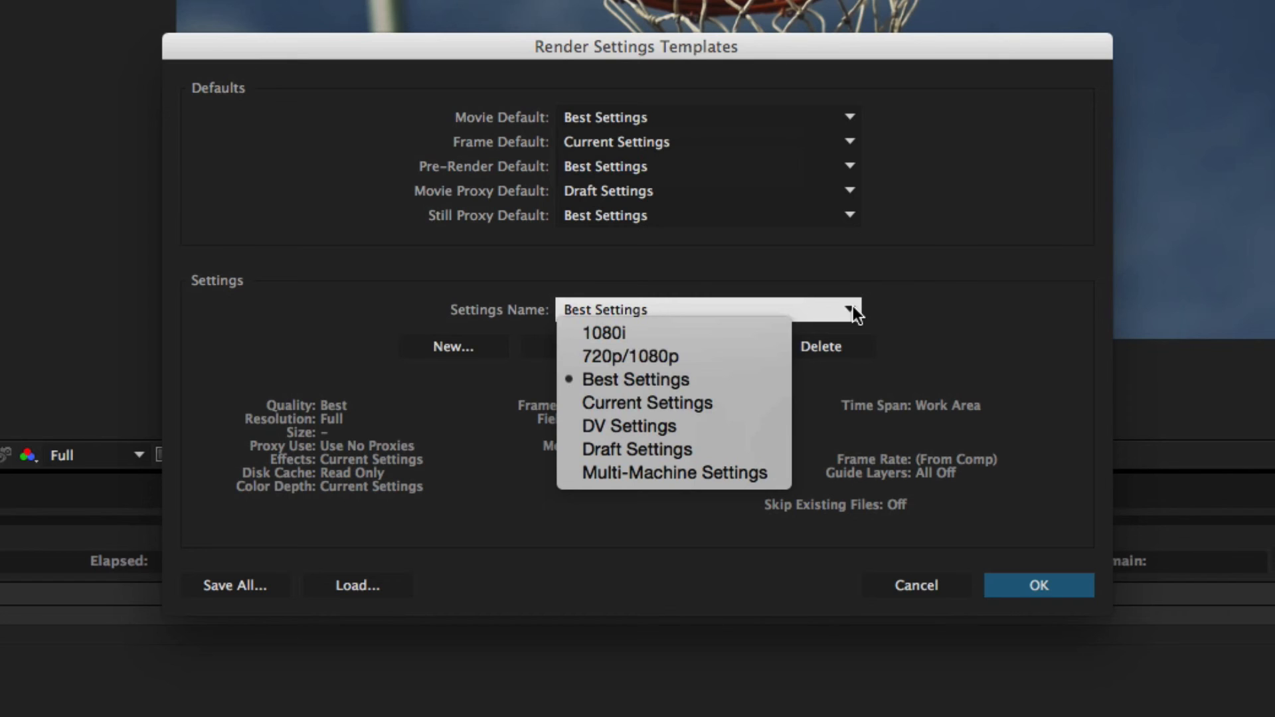
click(737, 427)
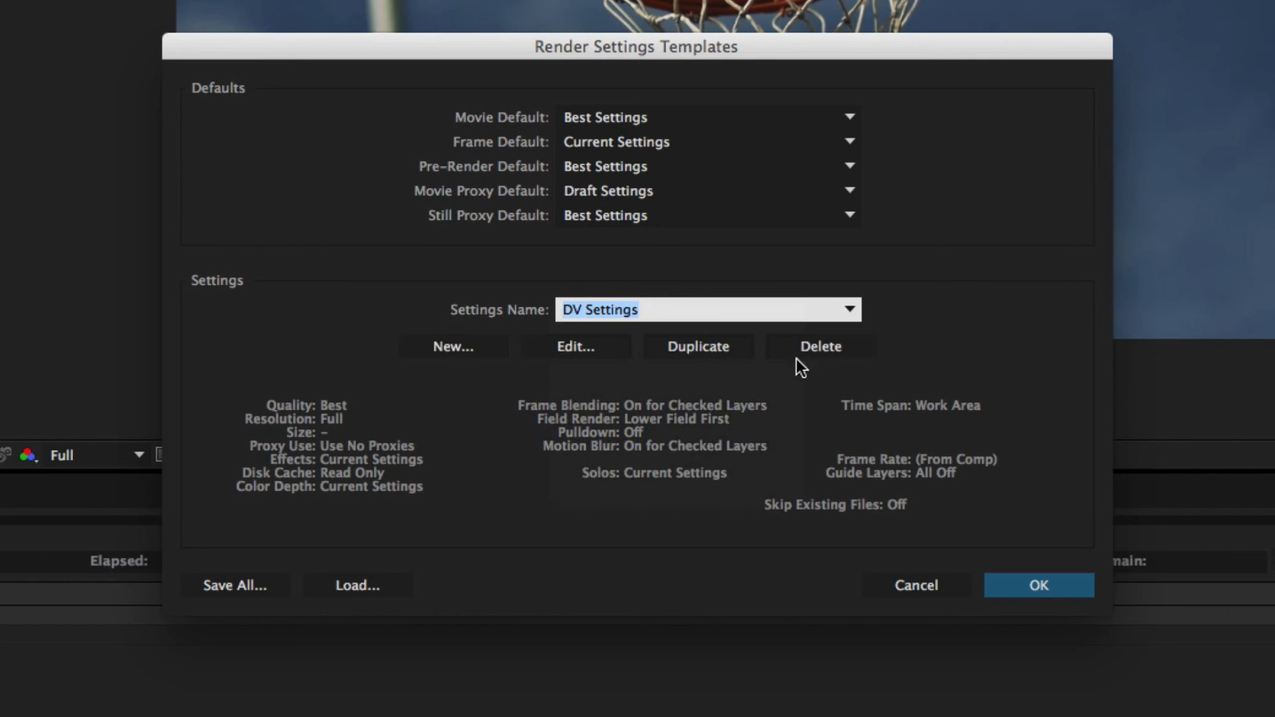
click(815, 348)
click(850, 310)
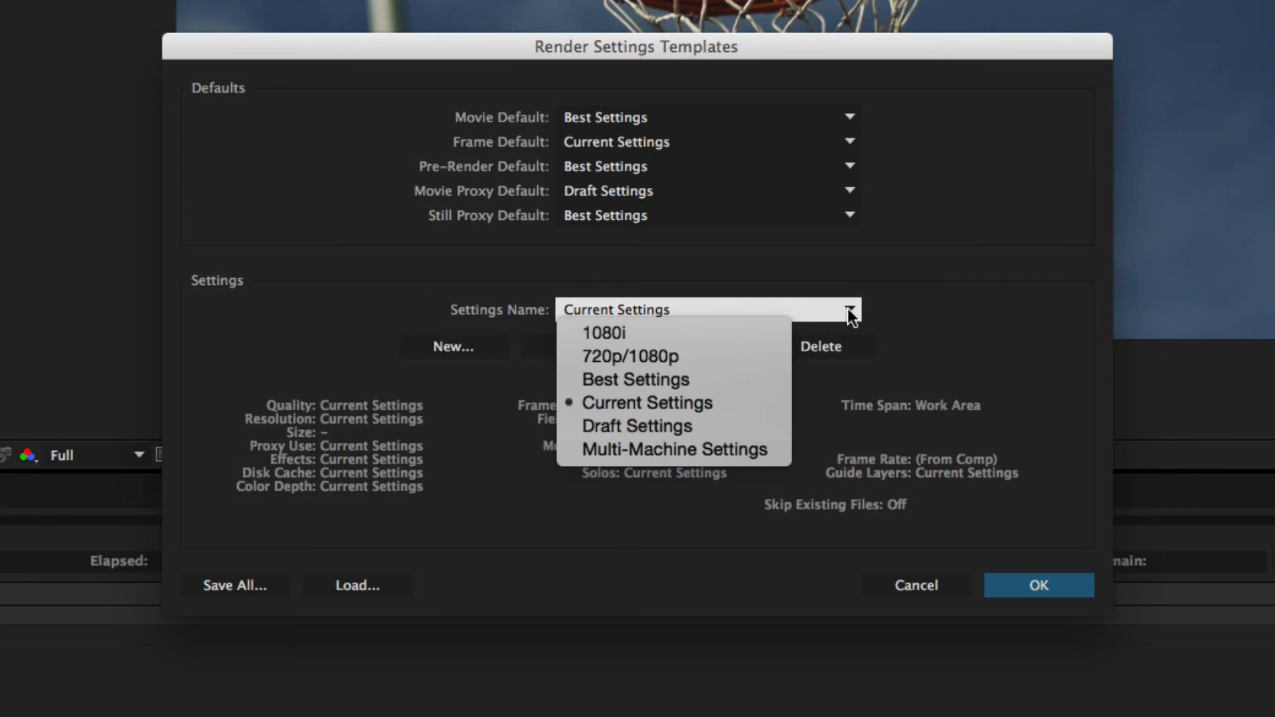
click(970, 282)
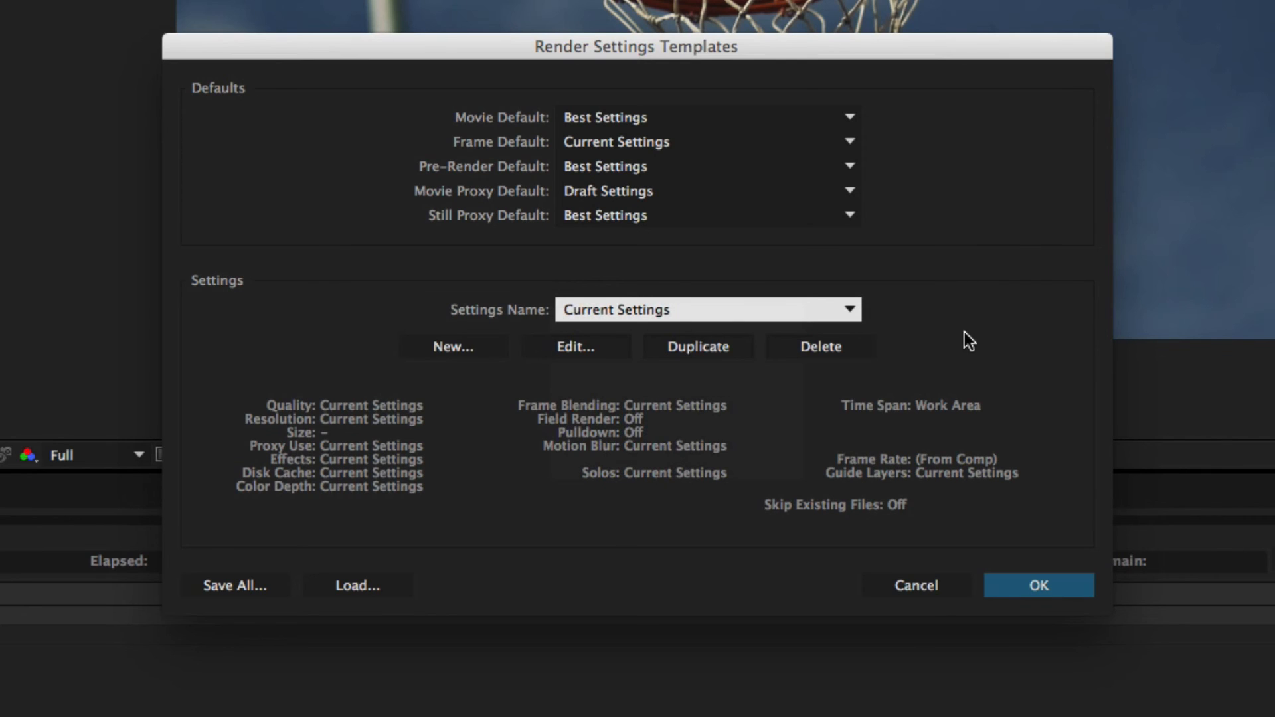
Set the movie default of the render settings templates to 720p/1080p and accept the template changes.
click(569, 120)
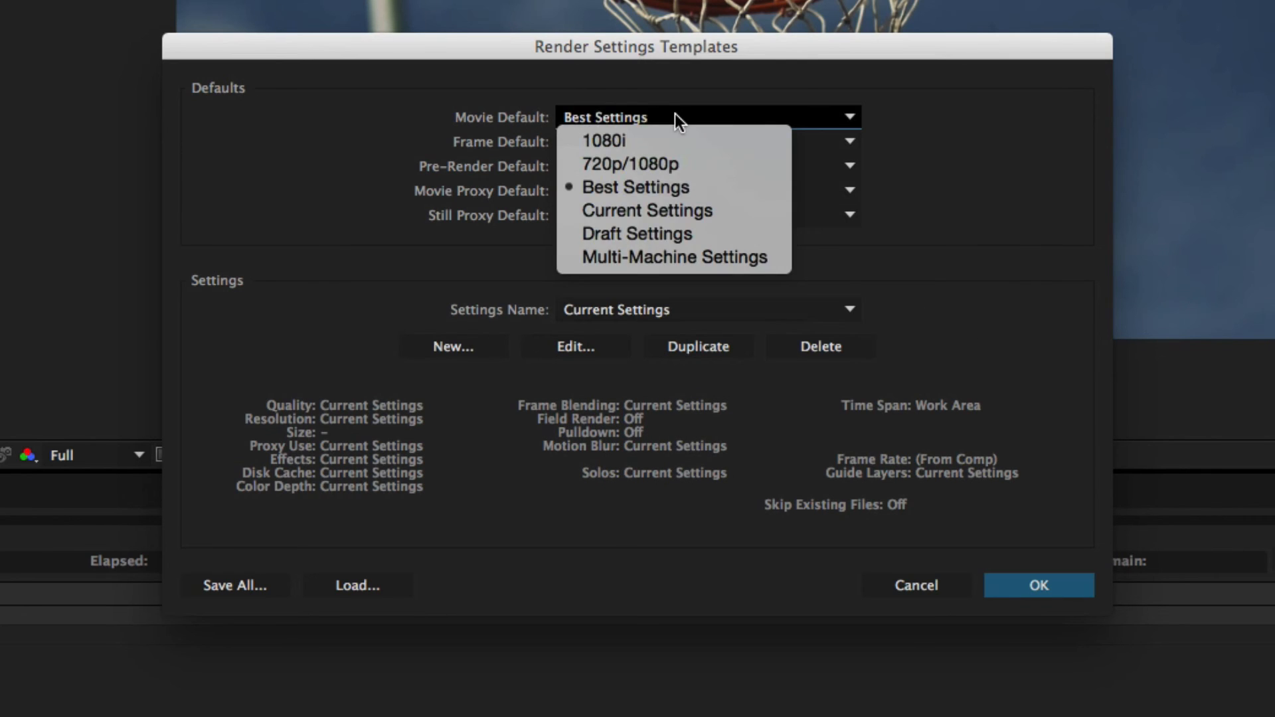
click(584, 161)
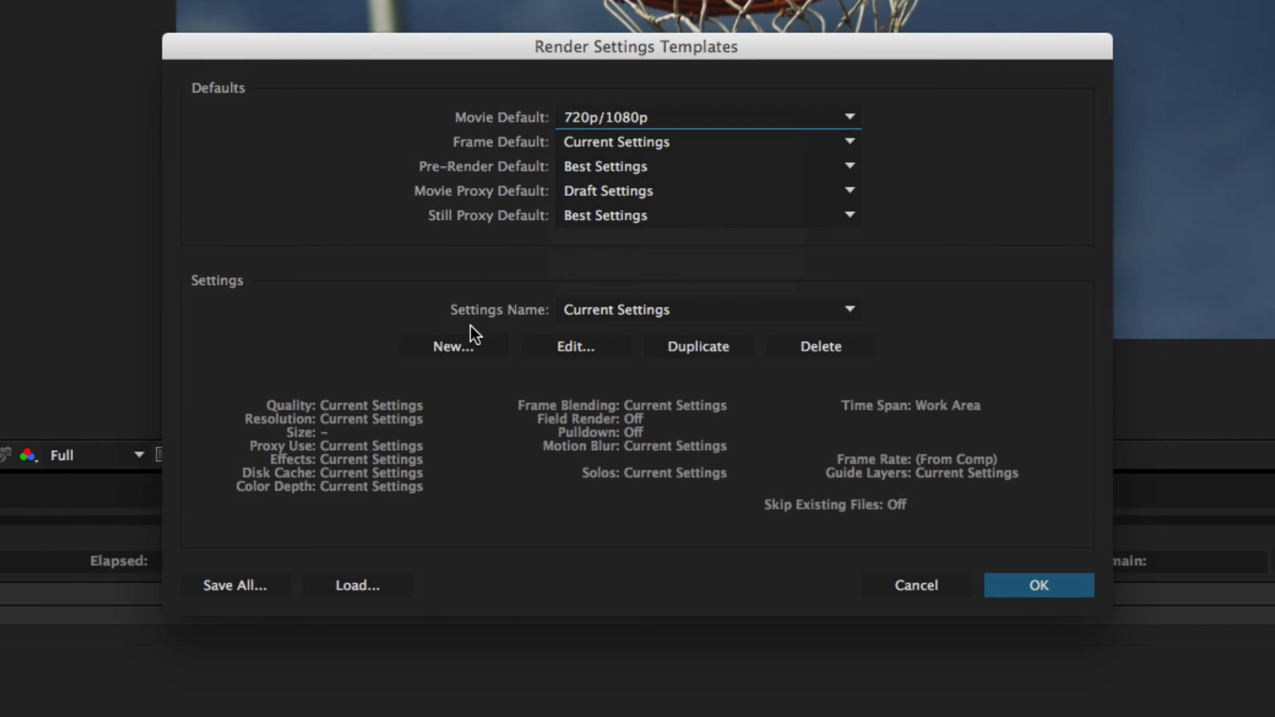
click(1037, 585)
Set the output module templates' movie default to Apple ProRes 422 and queue "Our Comp for Export" again with the default templates.
click(119, 5)
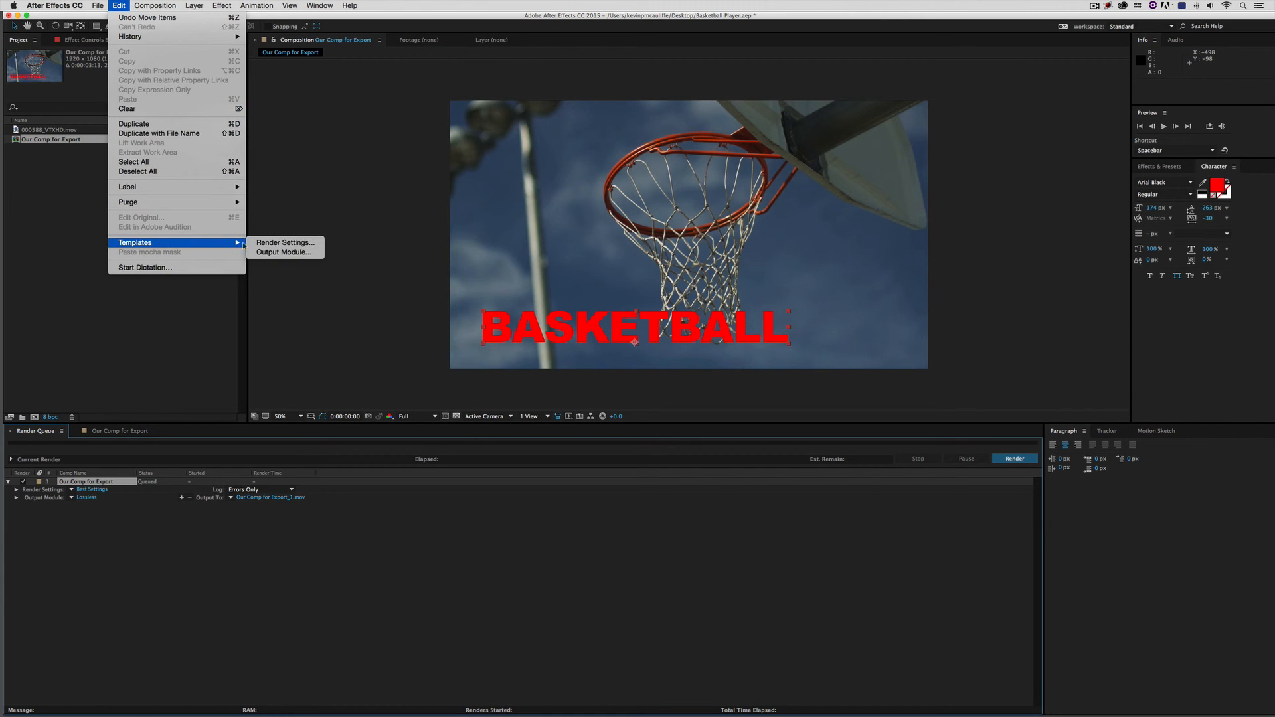
click(272, 249)
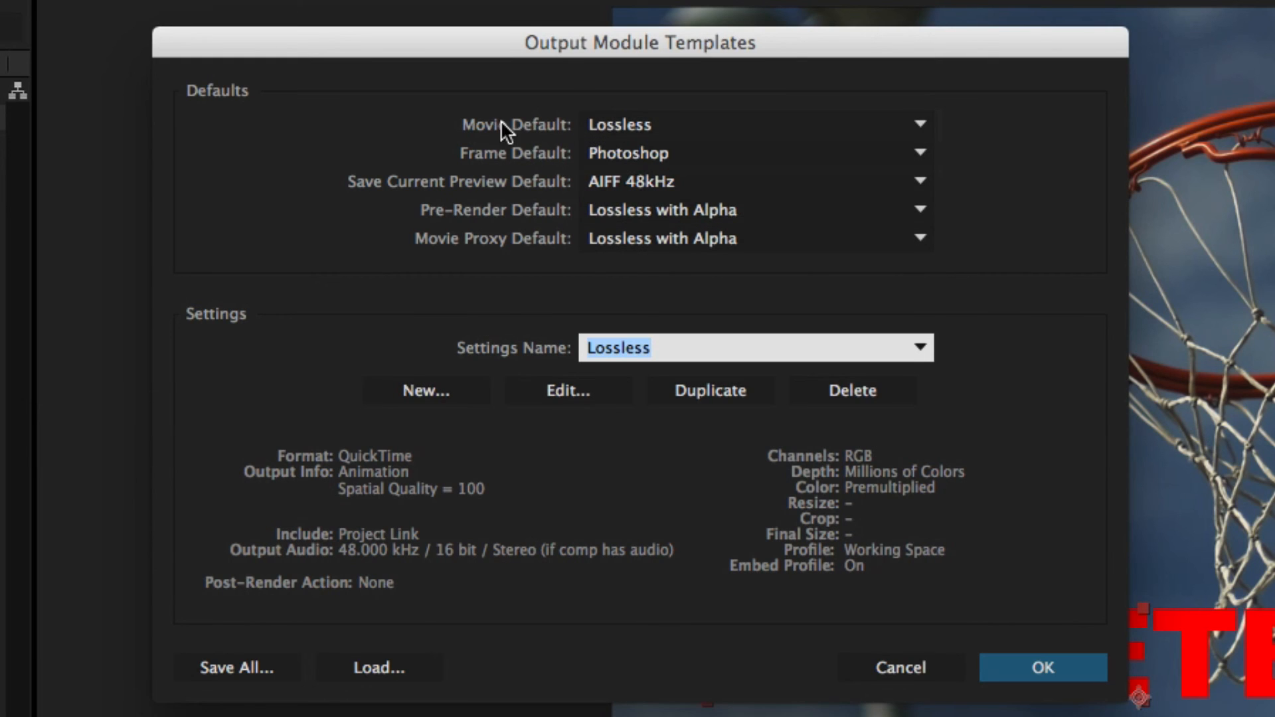
click(716, 124)
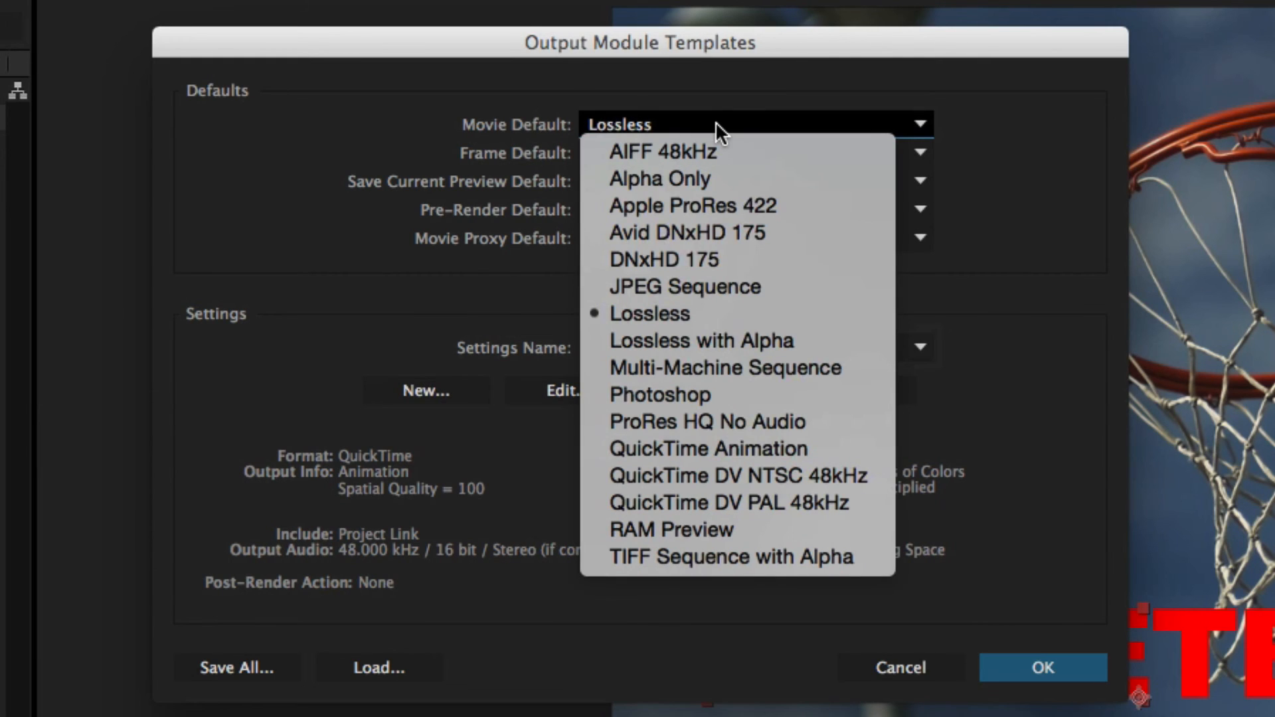
click(720, 204)
click(1034, 658)
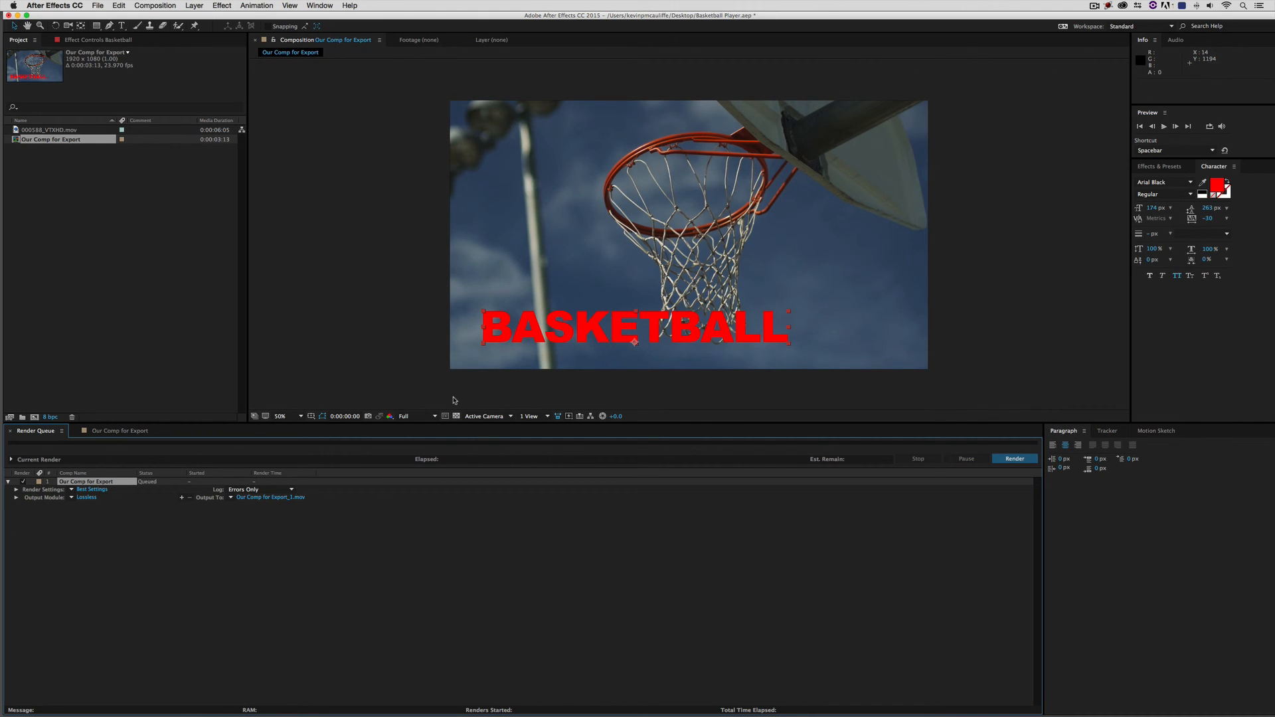
drag(83, 485, 83, 539)
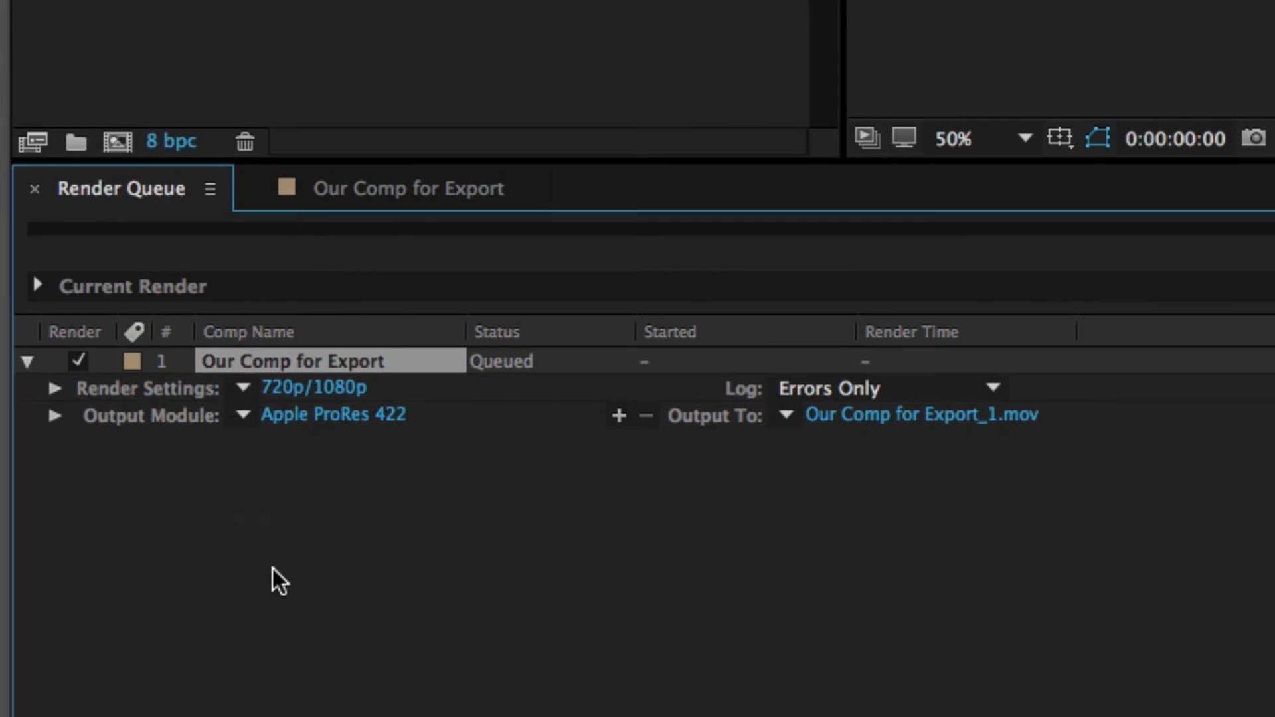